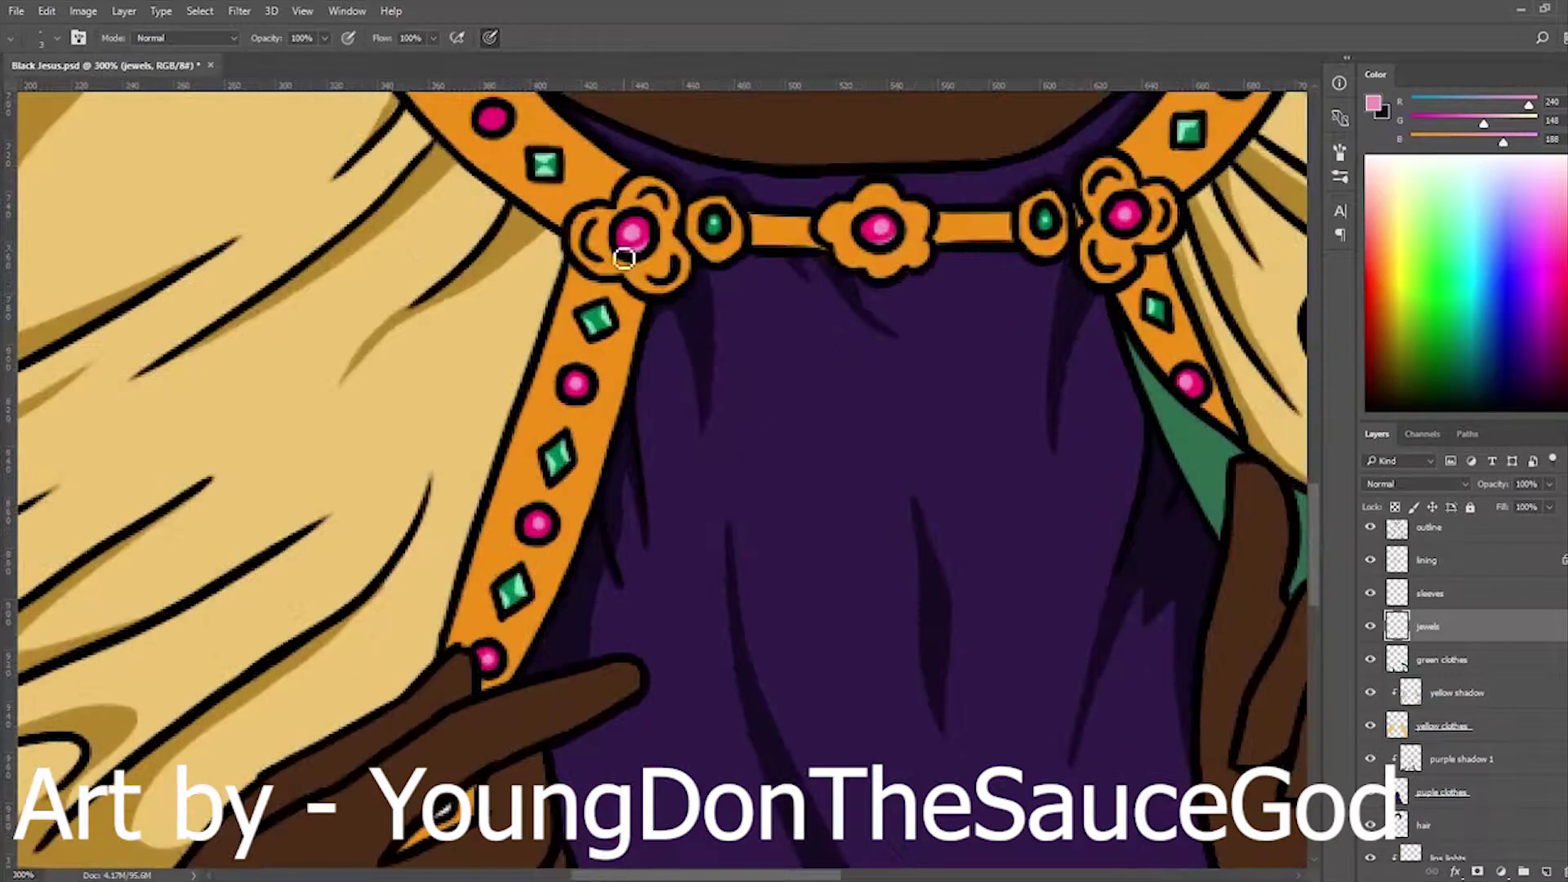
# - On the lining layer, shade the gold trim visible in the gap between the fingers with dark brown (130, 77, 9)
pyautogui.scroll(3, 685, 545)
pyautogui.scroll(-3, 685, 545)
pyautogui.scroll(3, 572, 665)
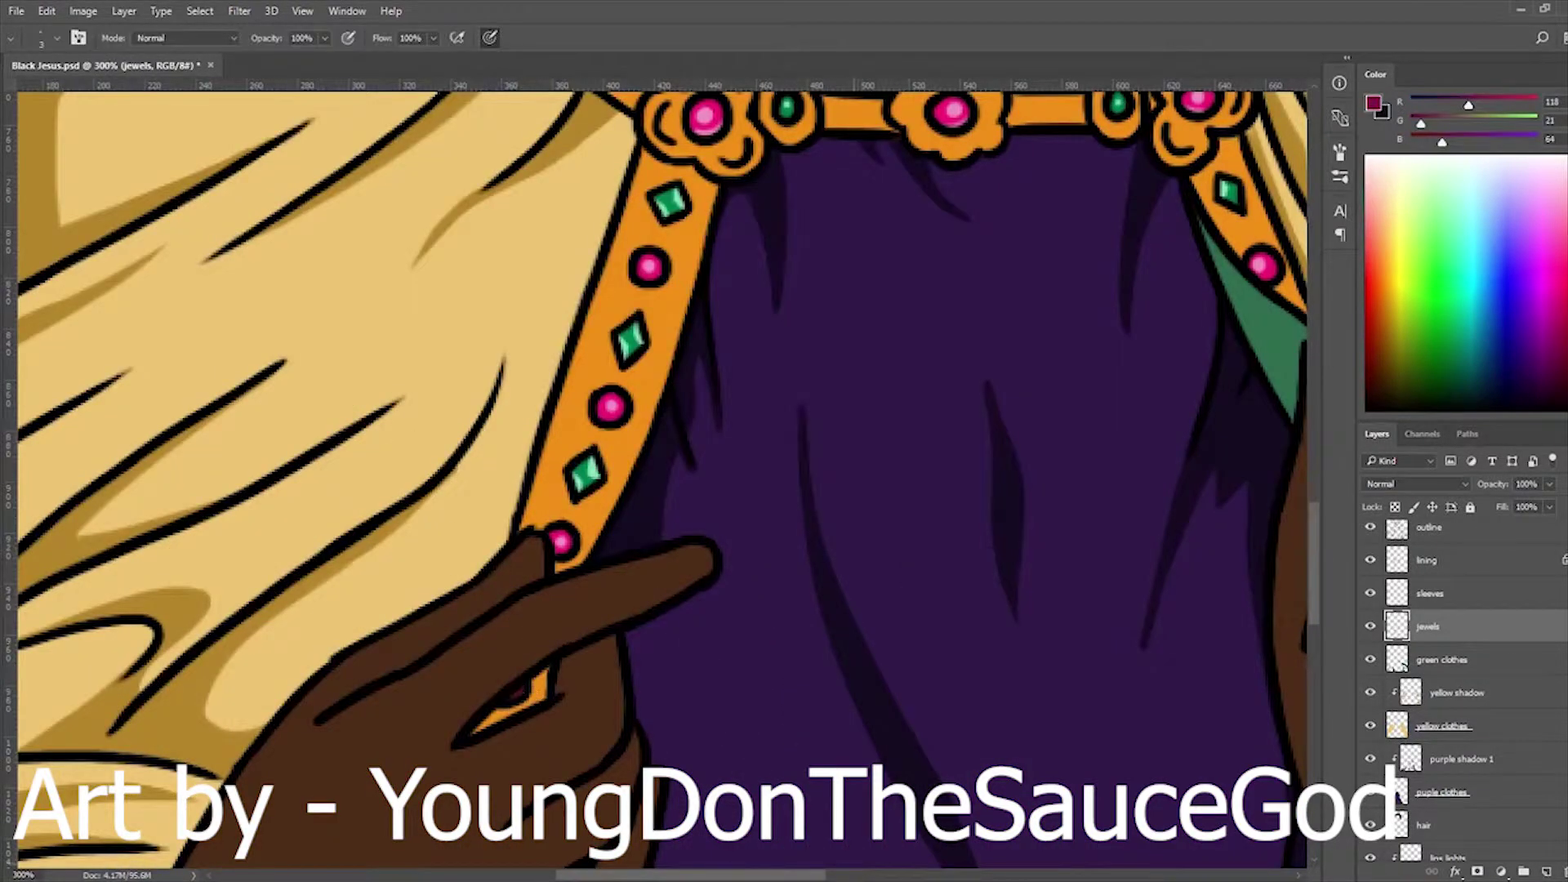
pyautogui.click(1515, 569)
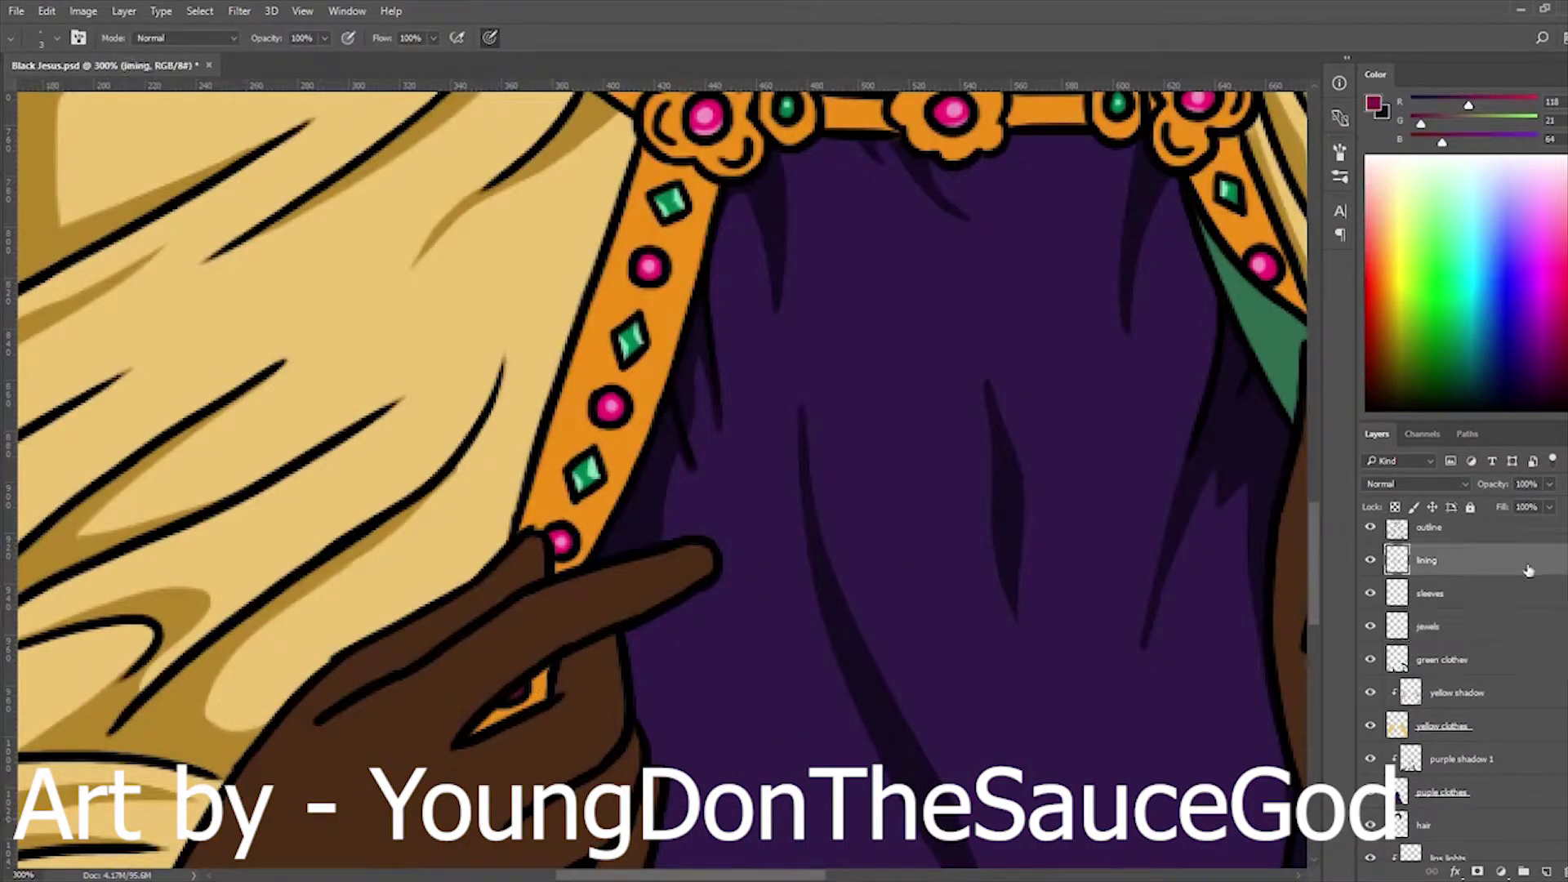
pyautogui.keyDown('alt'); pyautogui.click(631, 438); pyautogui.keyUp('alt')
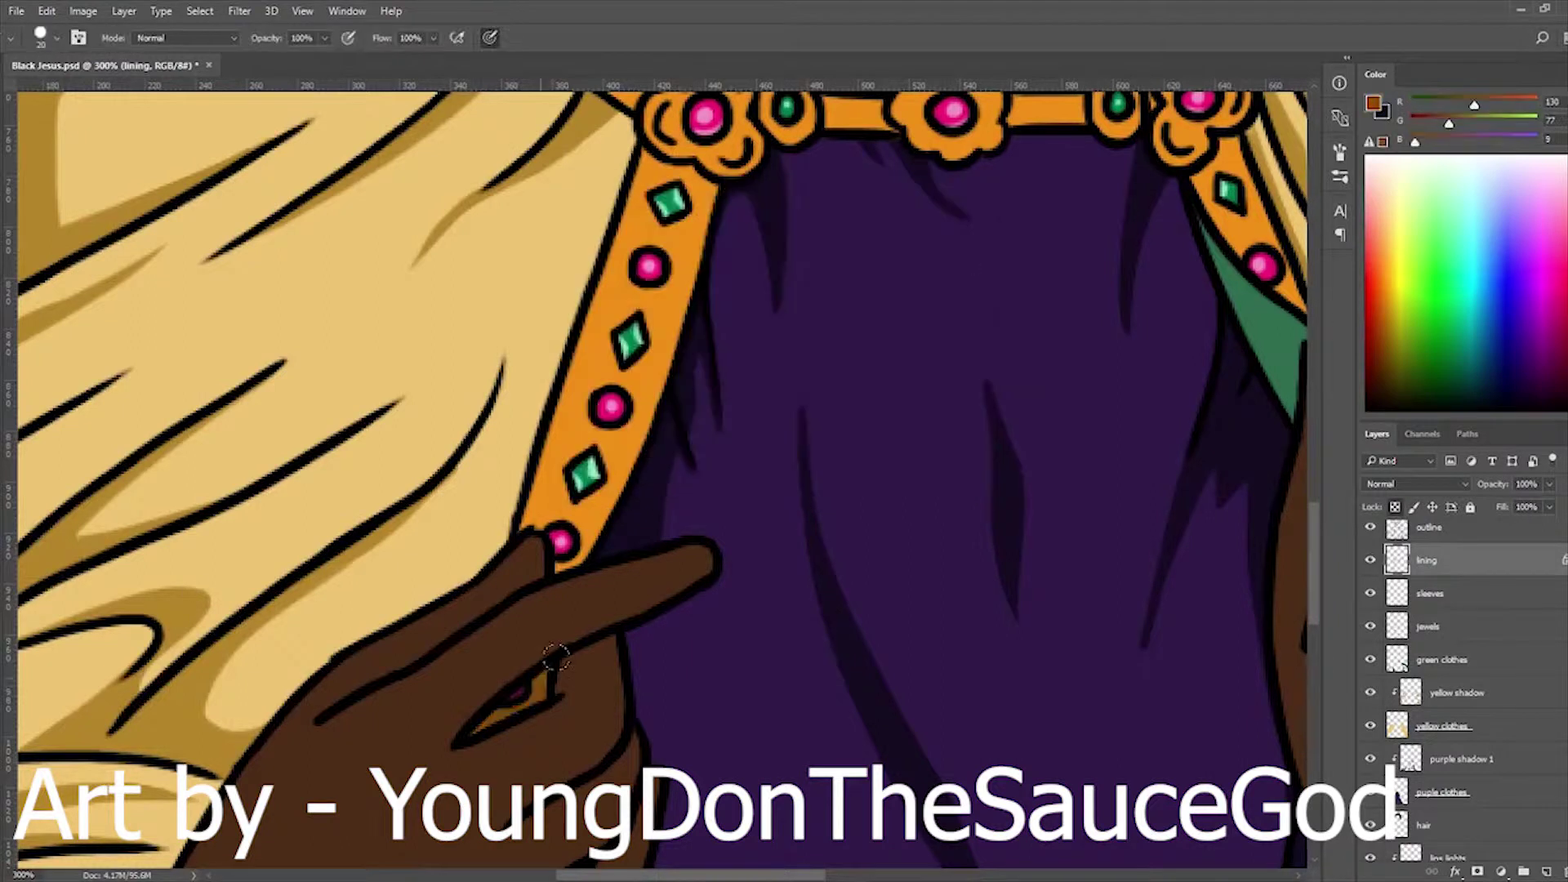
pyautogui.scroll(-3, 572, 694)
pyautogui.scroll(1, 719, 615)
pyautogui.scroll(-3, 549, 511)
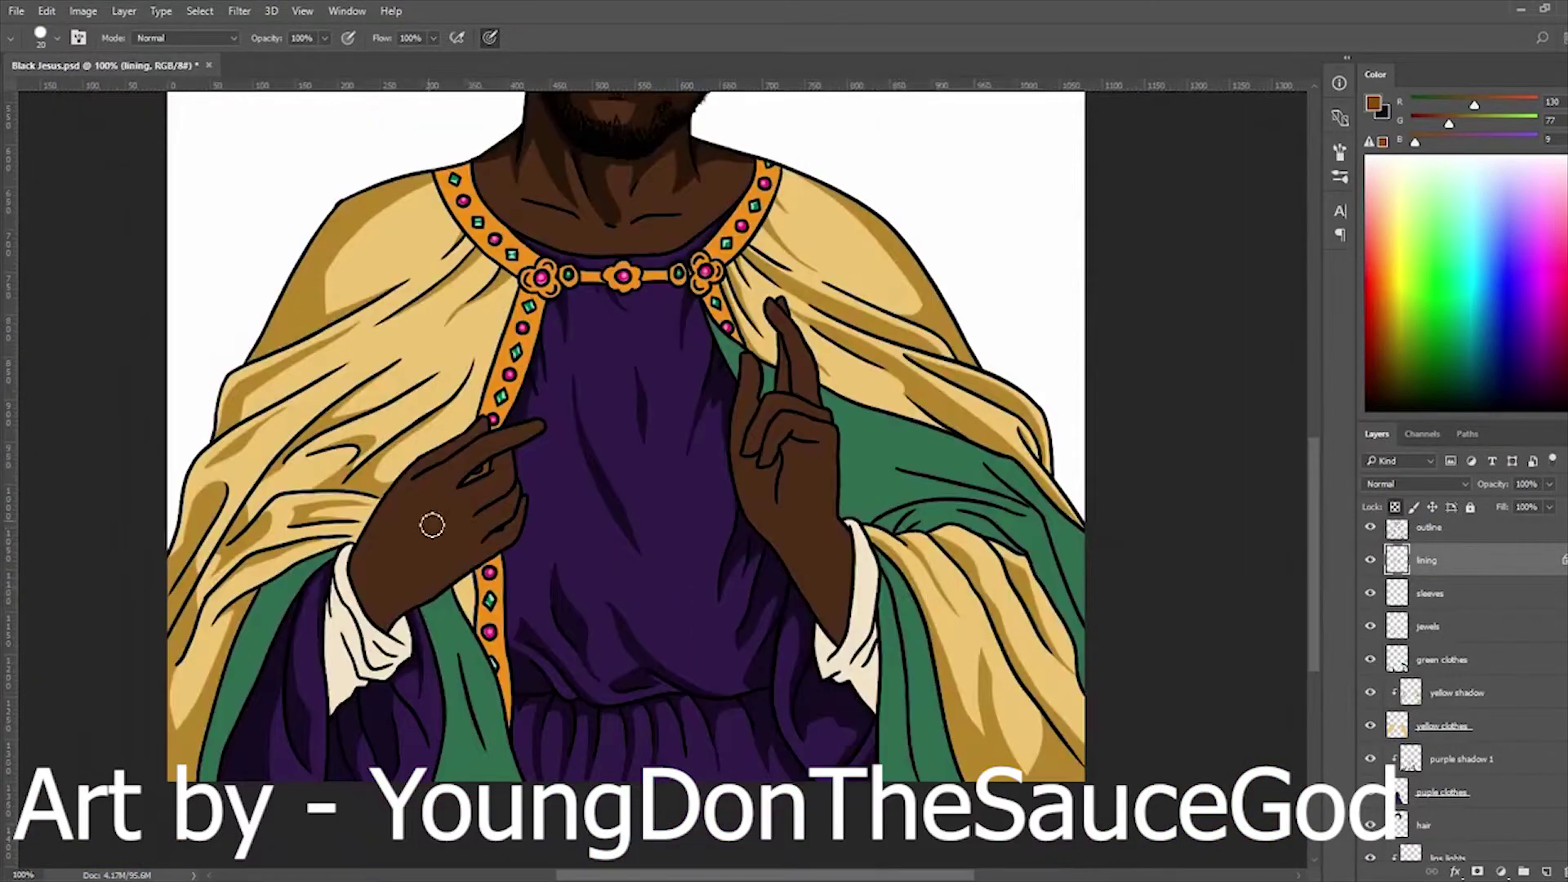
# - Pick a grey-brown shadow colour (125, 116, 97) and add a layer named "sleeve shadow" clipped to the sleeves layer
pyautogui.keyDown('alt'); pyautogui.click(850, 678); pyautogui.keyUp('alt')
pyautogui.click(1429, 593)
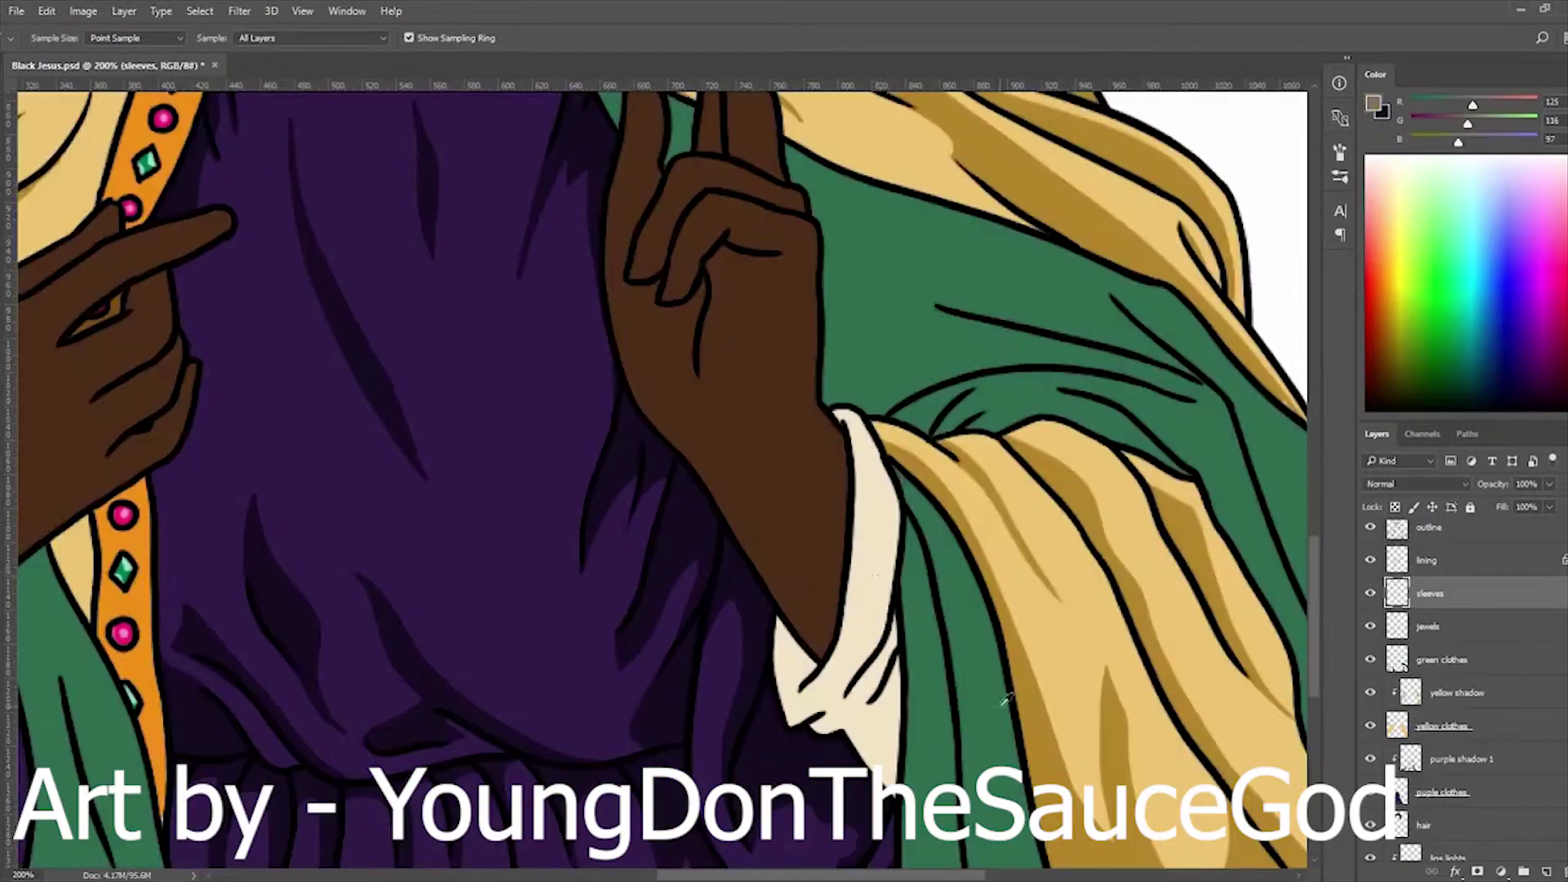
pyautogui.click(1524, 872)
pyautogui.doubleClick(1430, 593)
pyautogui.write('sleeve shadow')
pyautogui.press('Return')
pyautogui.hotkey('ctrl', 'alt', 'g')
# - Paint a long tapered fold shadow down the raised hand's white sleeve with a smaller brush
pyautogui.press('[')
pyautogui.press('[')
pyautogui.moveTo(878, 473); pyautogui.dragTo(850, 625)
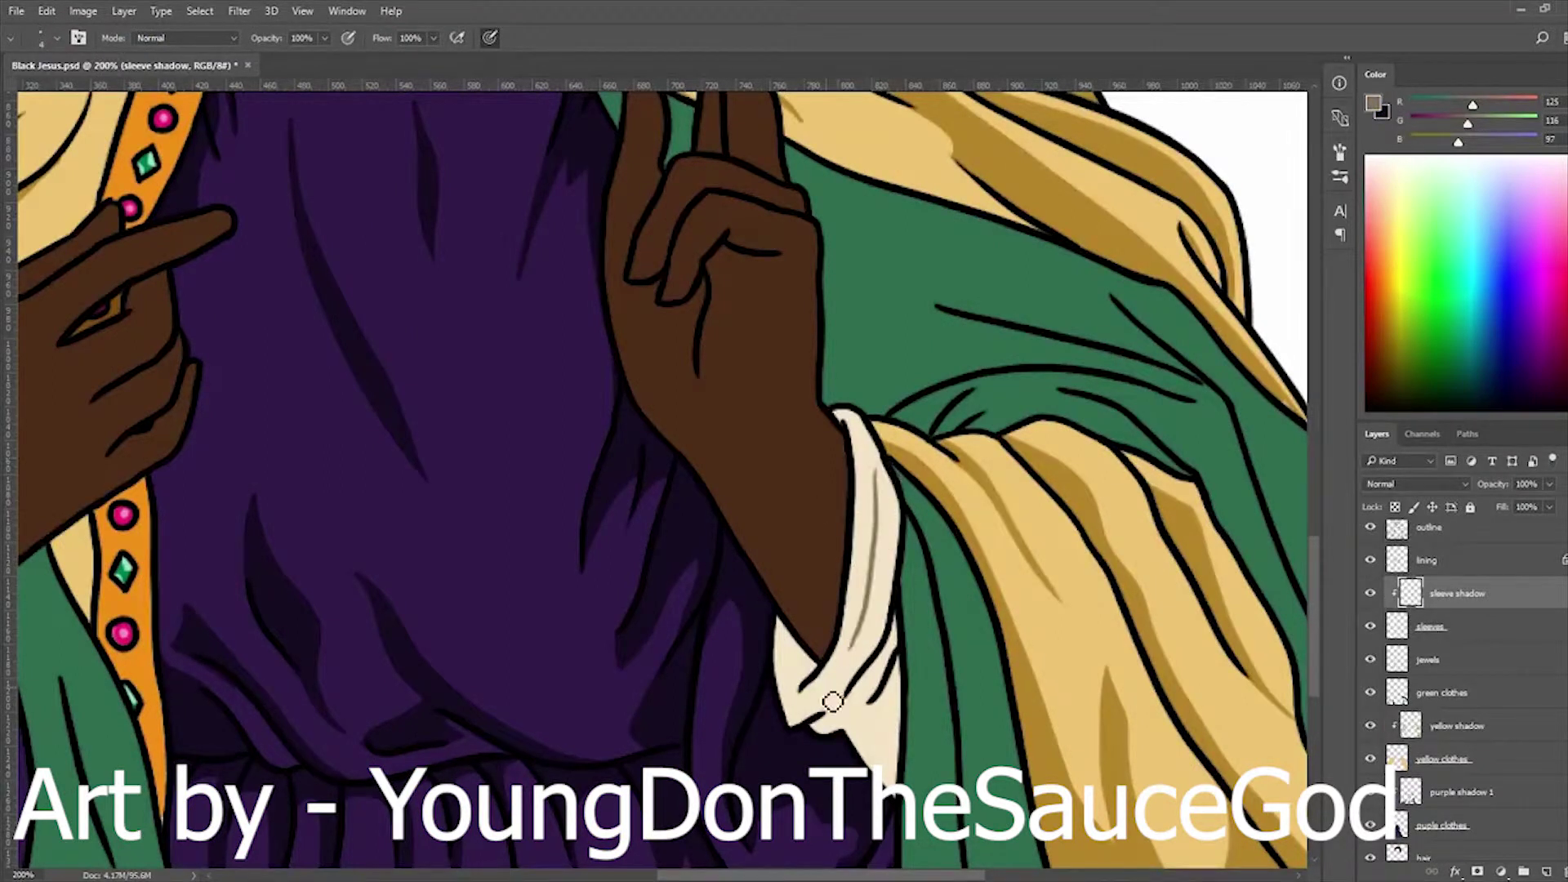
pyautogui.scroll(1, 870, 630)
pyautogui.moveTo(893, 396)
pyautogui.mouseDown()
pyautogui.moveTo(896, 518)
pyautogui.moveTo(851, 658)
pyautogui.mouseUp()
pyautogui.press('e')
pyautogui.press('b')
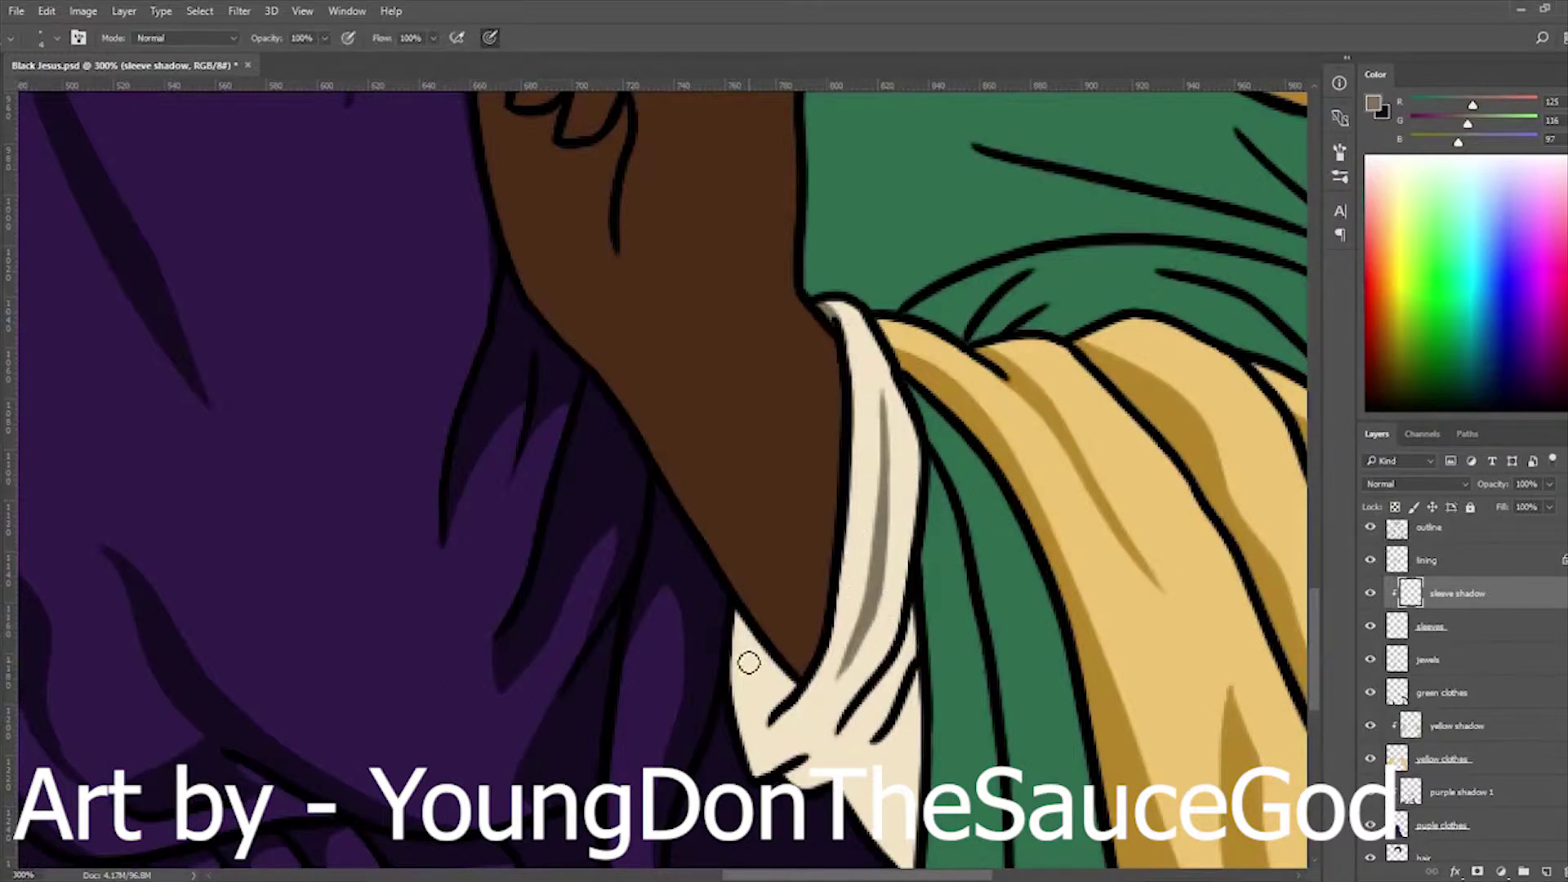
# - Shade the raised hand's sleeve inside the cuff opening and along its folds, and fill its lower section with the shadow colour
pyautogui.moveTo(758, 634); pyautogui.dragTo(768, 710)
pyautogui.moveTo(760, 645); pyautogui.dragTo(776, 719)
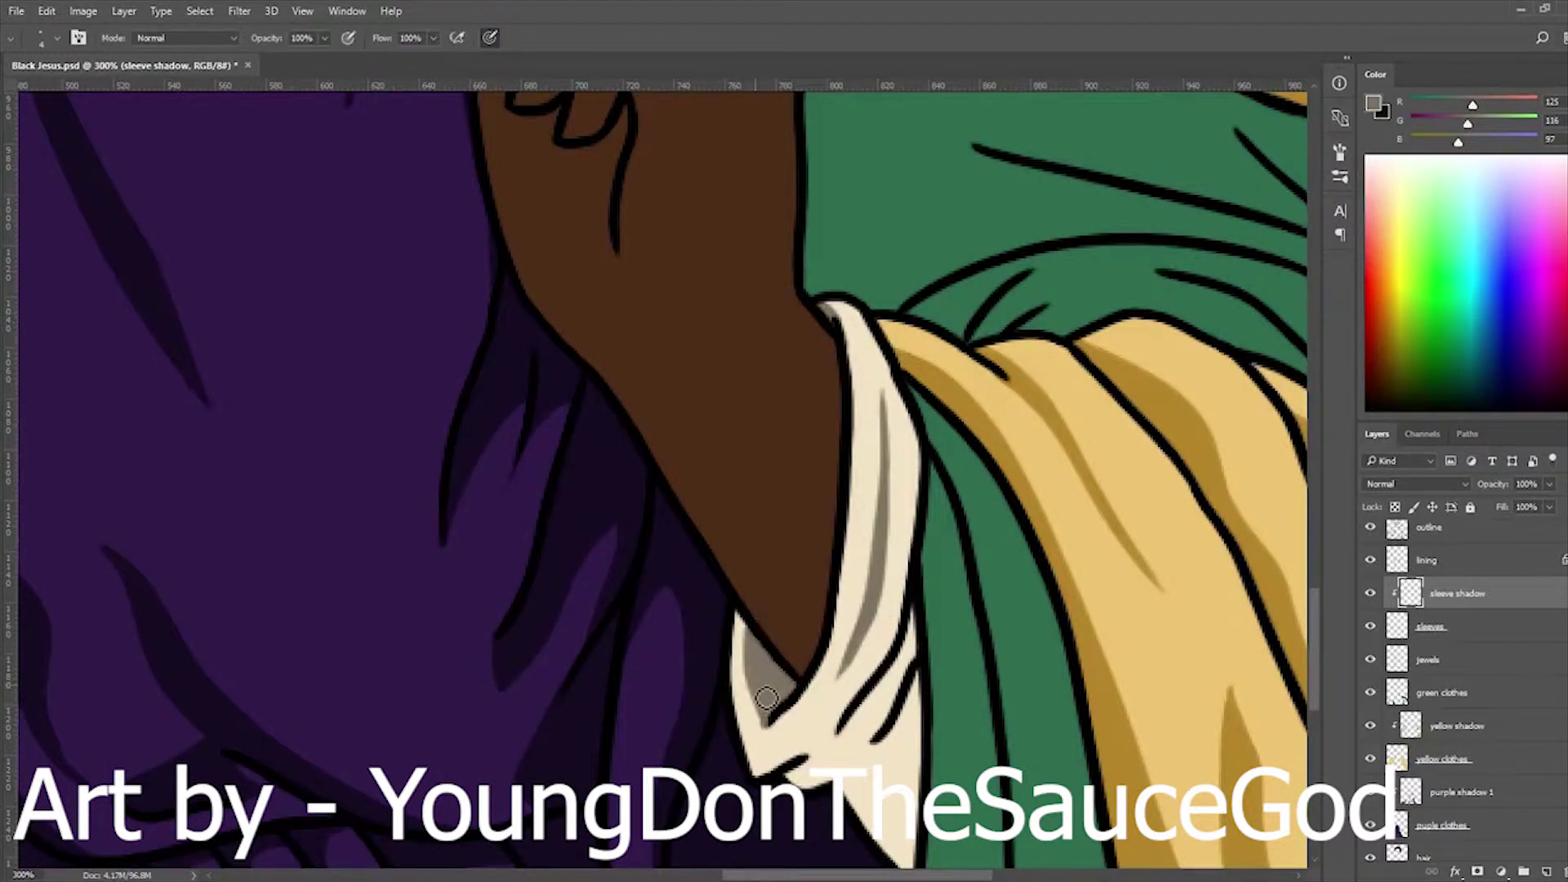
pyautogui.scroll(-3, 863, 604)
pyautogui.moveTo(827, 603); pyautogui.dragTo(856, 579)
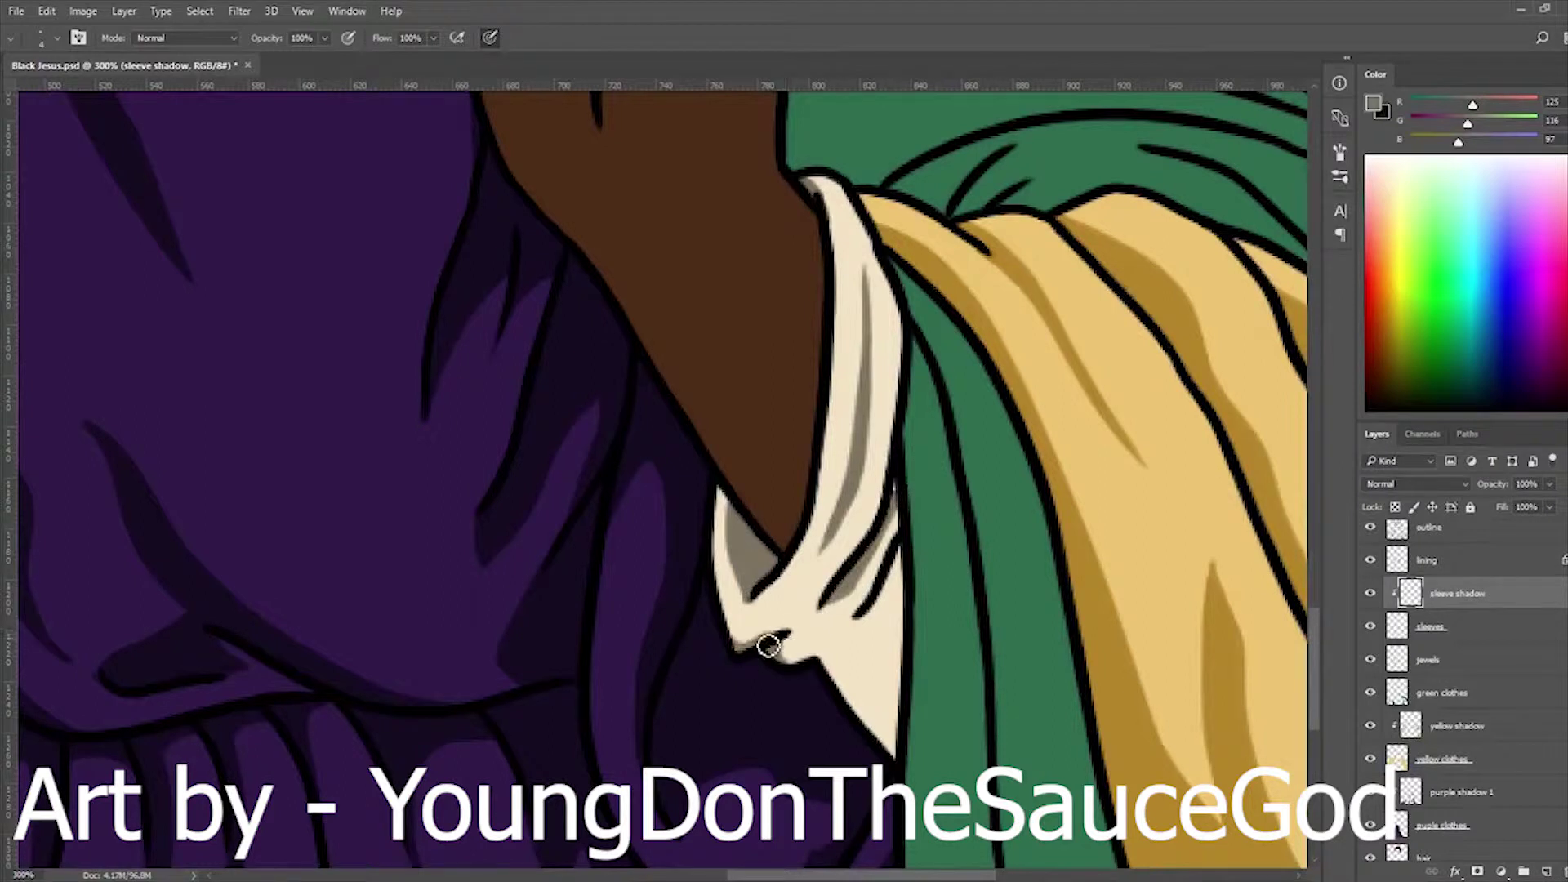
pyautogui.press('g')
pyautogui.click(874, 664)
pyautogui.press('b')
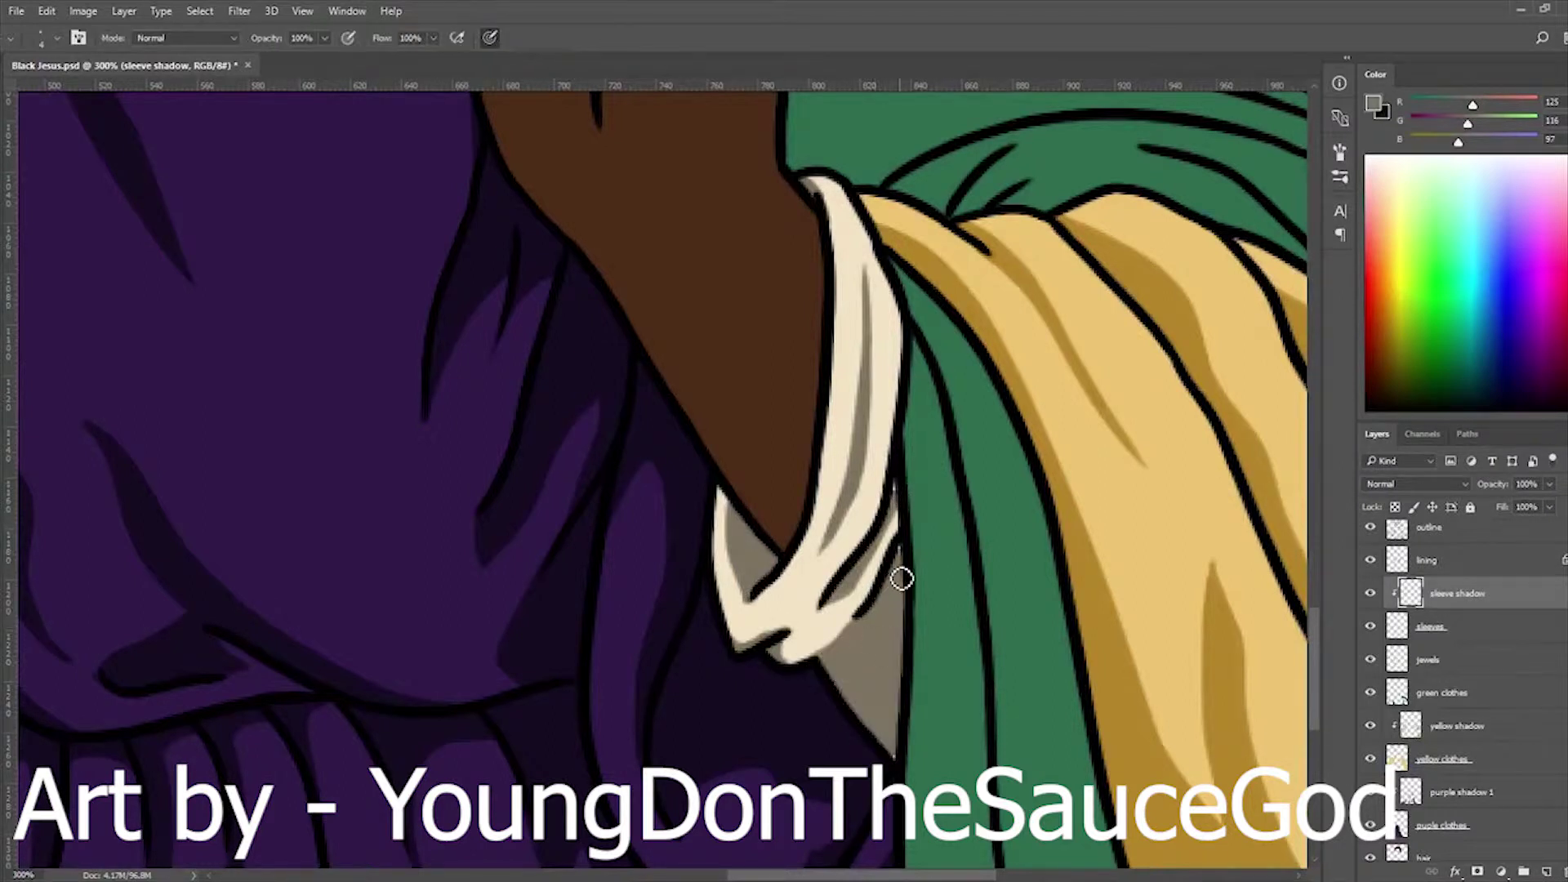
# - Try filling and shading the pointing hand's sleeve directly on the sleeves layer, and undo those changes
pyautogui.hotkey('alt', '[')
pyautogui.keyDown('alt'); pyautogui.click(770, 549); pyautogui.keyUp('alt')
pyautogui.keyDown('alt'); pyautogui.click(887, 633); pyautogui.keyUp('alt')
pyautogui.hscroll(-10, 654, 638)
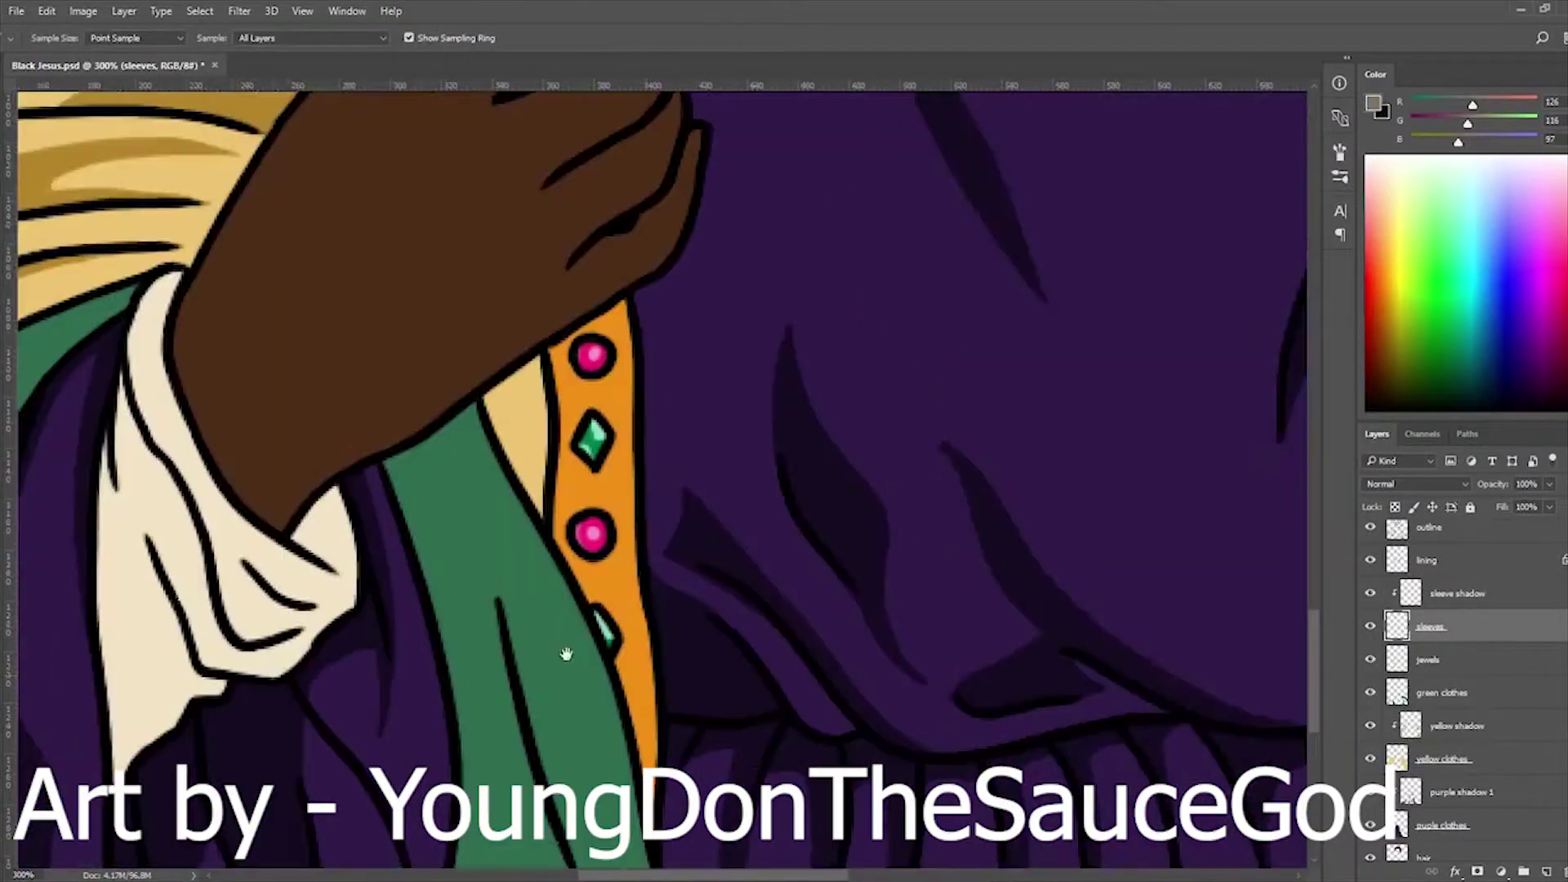
pyautogui.press('w')
pyautogui.click(331, 645)
pyautogui.press('g')
pyautogui.click(331, 646)
pyautogui.hotkey('ctrl', 'd')
pyautogui.press('b')
pyautogui.moveTo(311, 501)
pyautogui.mouseDown()
pyautogui.moveTo(426, 704)
pyautogui.moveTo(299, 469)
pyautogui.mouseUp()
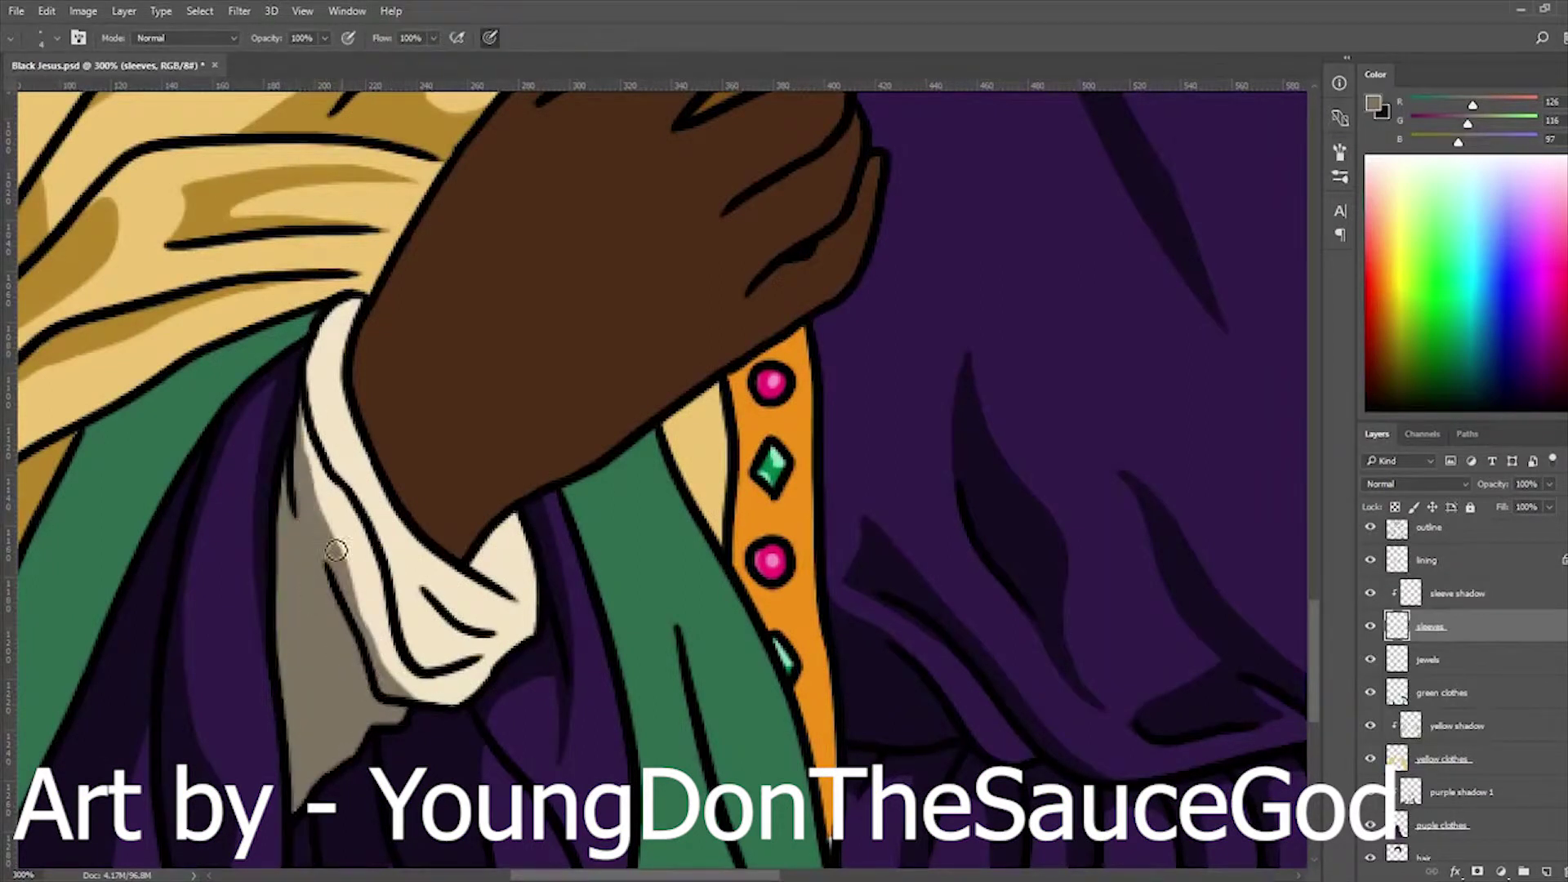
pyautogui.hotkey('ctrl', 'alt', 'z')
pyautogui.hotkey('ctrl', 'alt', 'z')
pyautogui.hotkey('ctrl', 'alt', 'z')
pyautogui.hotkey('ctrl', 'alt', 'z')
# - Switch to the sleeve shadow layer and fill the lower section of the pointing hand's sleeve with the grey-brown shadow colour
pyautogui.click(1458, 593)
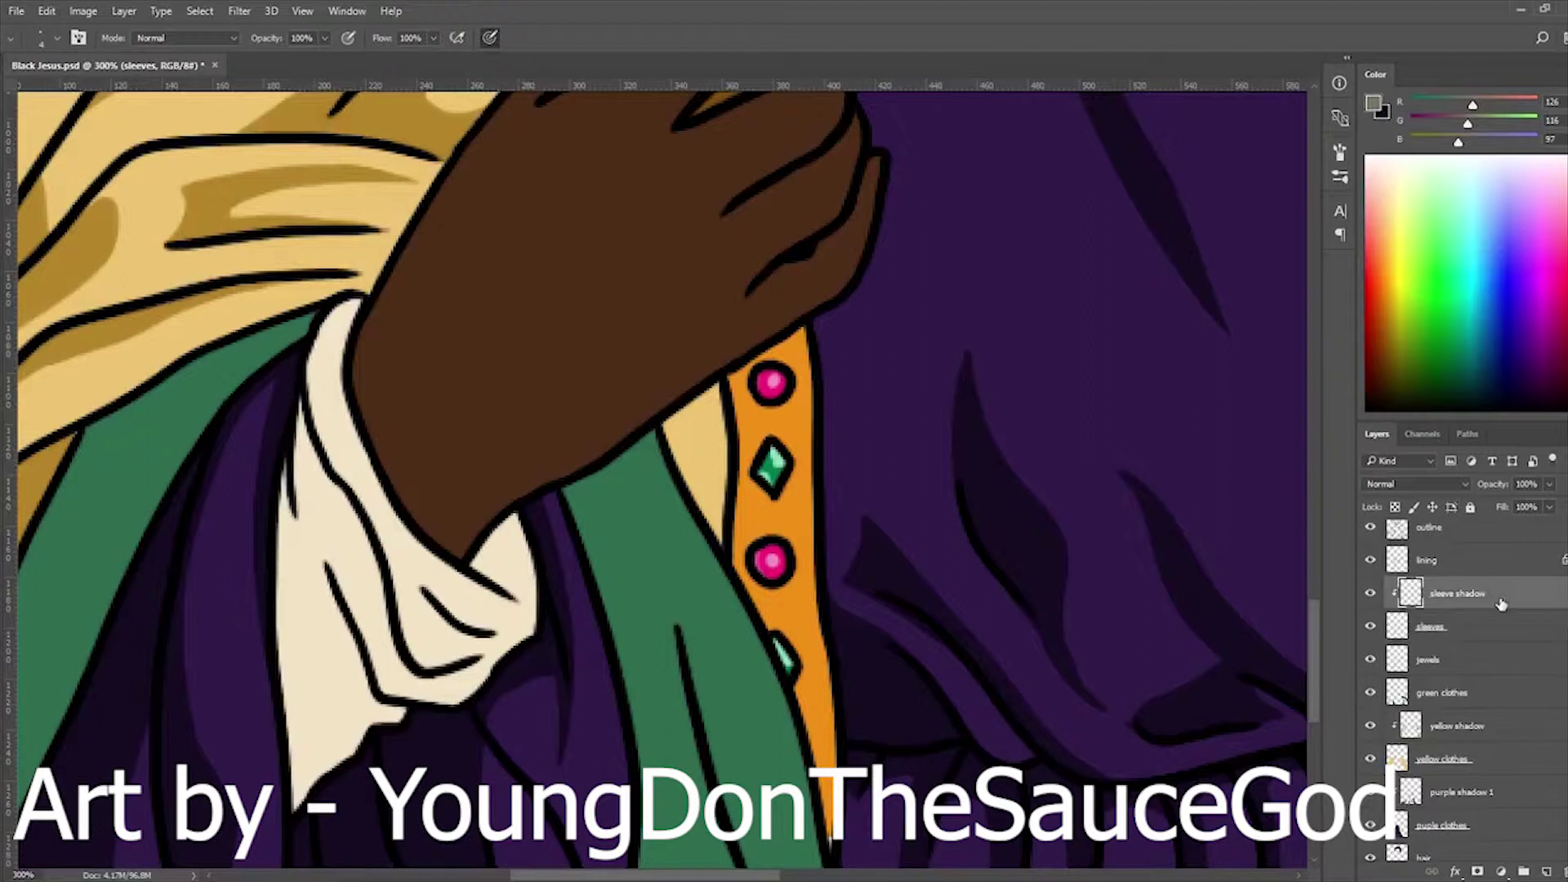
pyautogui.press('w')
pyautogui.click(326, 690)
pyautogui.hotkey('ctrl', 'd')
pyautogui.press('b')
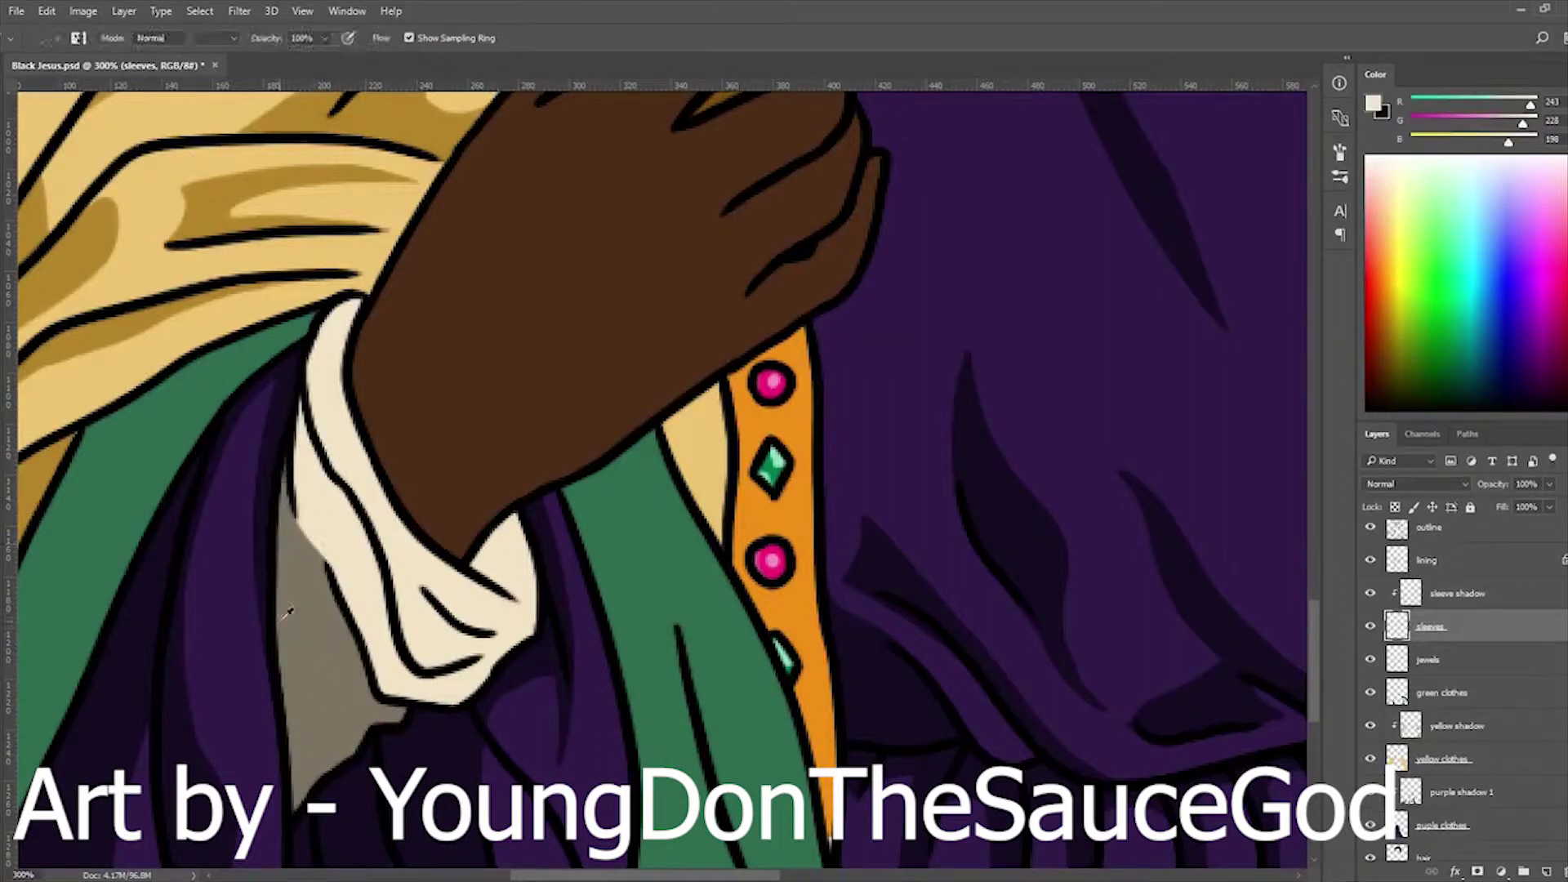
# - Paint grey-brown shadows along the folds and edges of the pointing hand's cuff
pyautogui.moveTo(325, 333)
pyautogui.mouseDown()
pyautogui.moveTo(402, 553)
pyautogui.moveTo(326, 426)
pyautogui.moveTo(408, 625)
pyautogui.mouseUp()
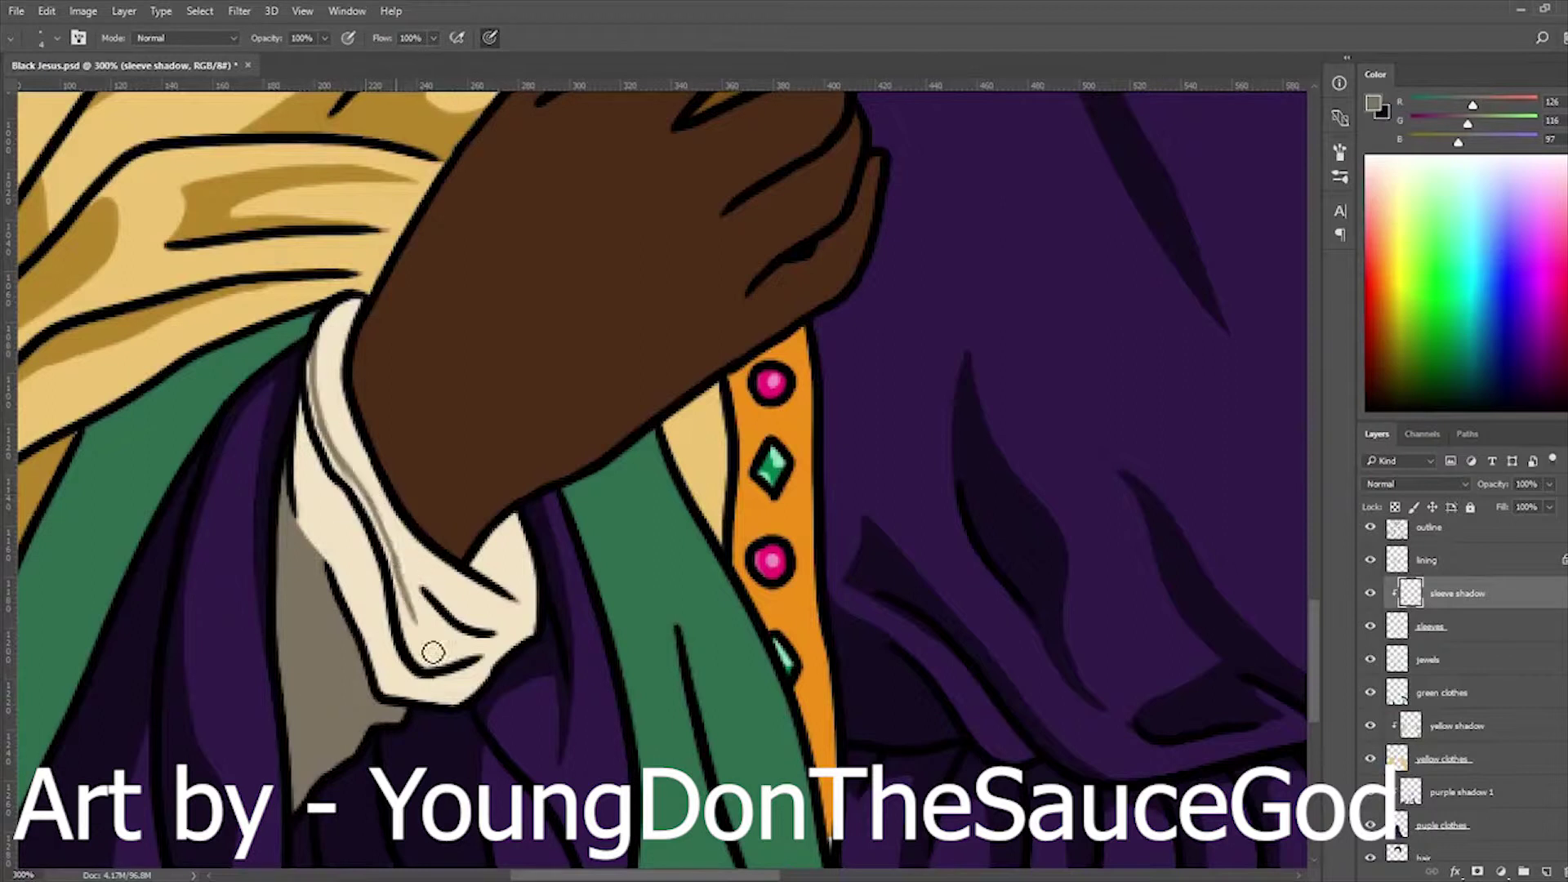
pyautogui.moveTo(390, 555); pyautogui.dragTo(332, 306)
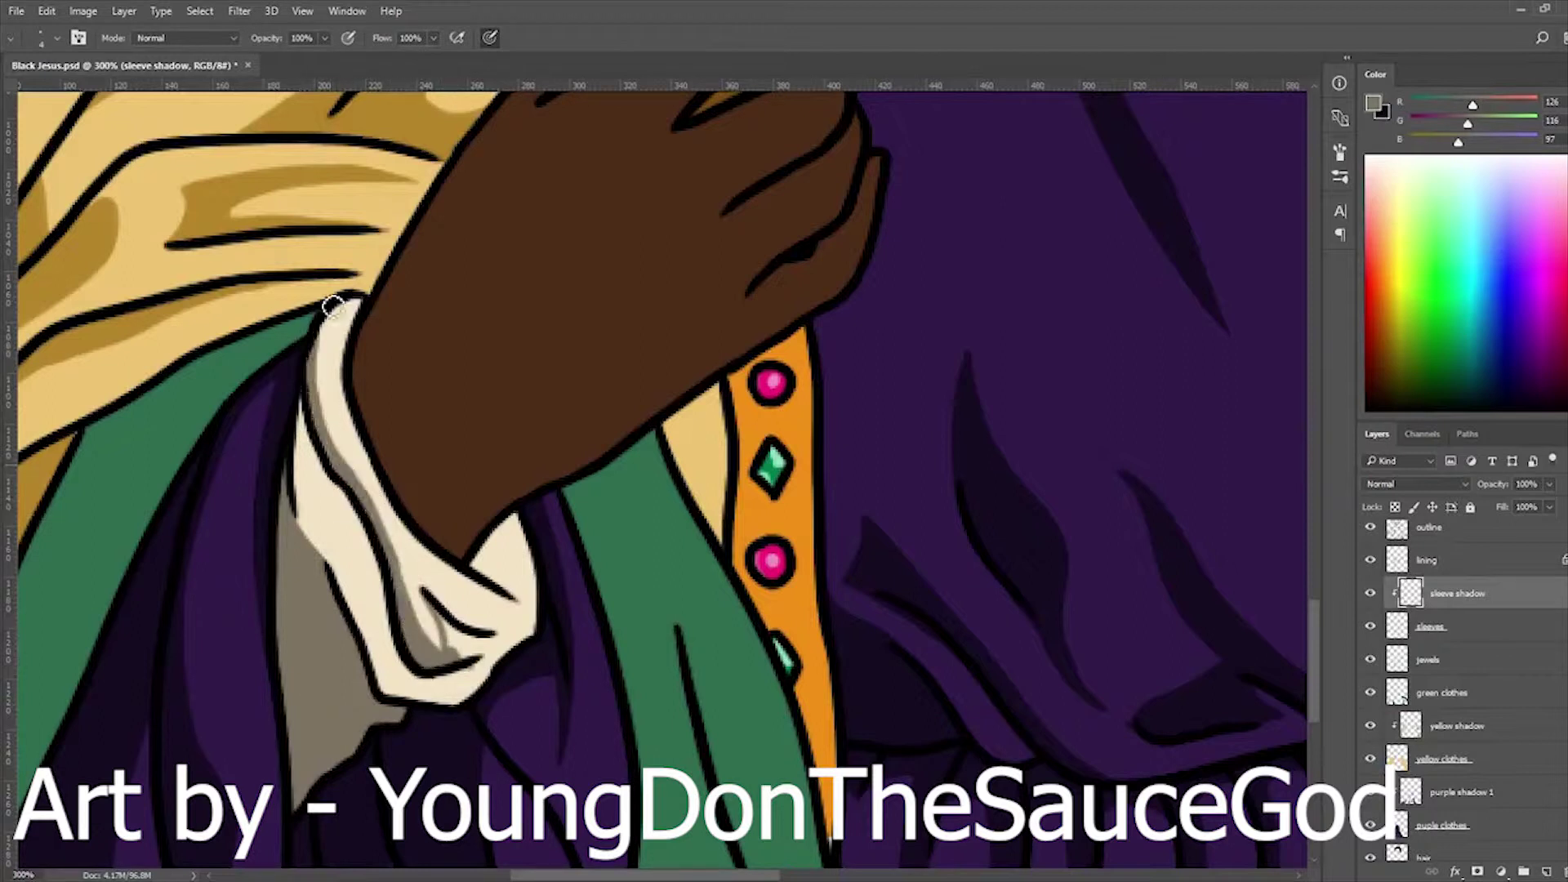
pyautogui.moveTo(518, 595)
pyautogui.mouseDown()
pyautogui.moveTo(500, 562)
pyautogui.moveTo(514, 525)
pyautogui.mouseUp()
pyautogui.moveTo(323, 349); pyautogui.dragTo(372, 298)
pyautogui.moveTo(321, 561)
pyautogui.mouseDown()
pyautogui.moveTo(357, 603)
pyautogui.moveTo(344, 561)
pyautogui.moveTo(394, 677)
pyautogui.moveTo(314, 534)
pyautogui.moveTo(441, 723)
pyautogui.moveTo(432, 708)
pyautogui.moveTo(508, 672)
pyautogui.moveTo(756, 698)
pyautogui.moveTo(780, 490)
pyautogui.mouseUp()
pyautogui.moveTo(780, 768)
pyautogui.mouseDown()
pyautogui.moveTo(803, 580)
pyautogui.moveTo(789, 643)
pyautogui.moveTo(711, 746)
pyautogui.mouseUp()
pyautogui.hotkey('ctrl', '-')
pyautogui.hotkey('ctrl', '-')
pyautogui.hotkey('ctrl', '-')
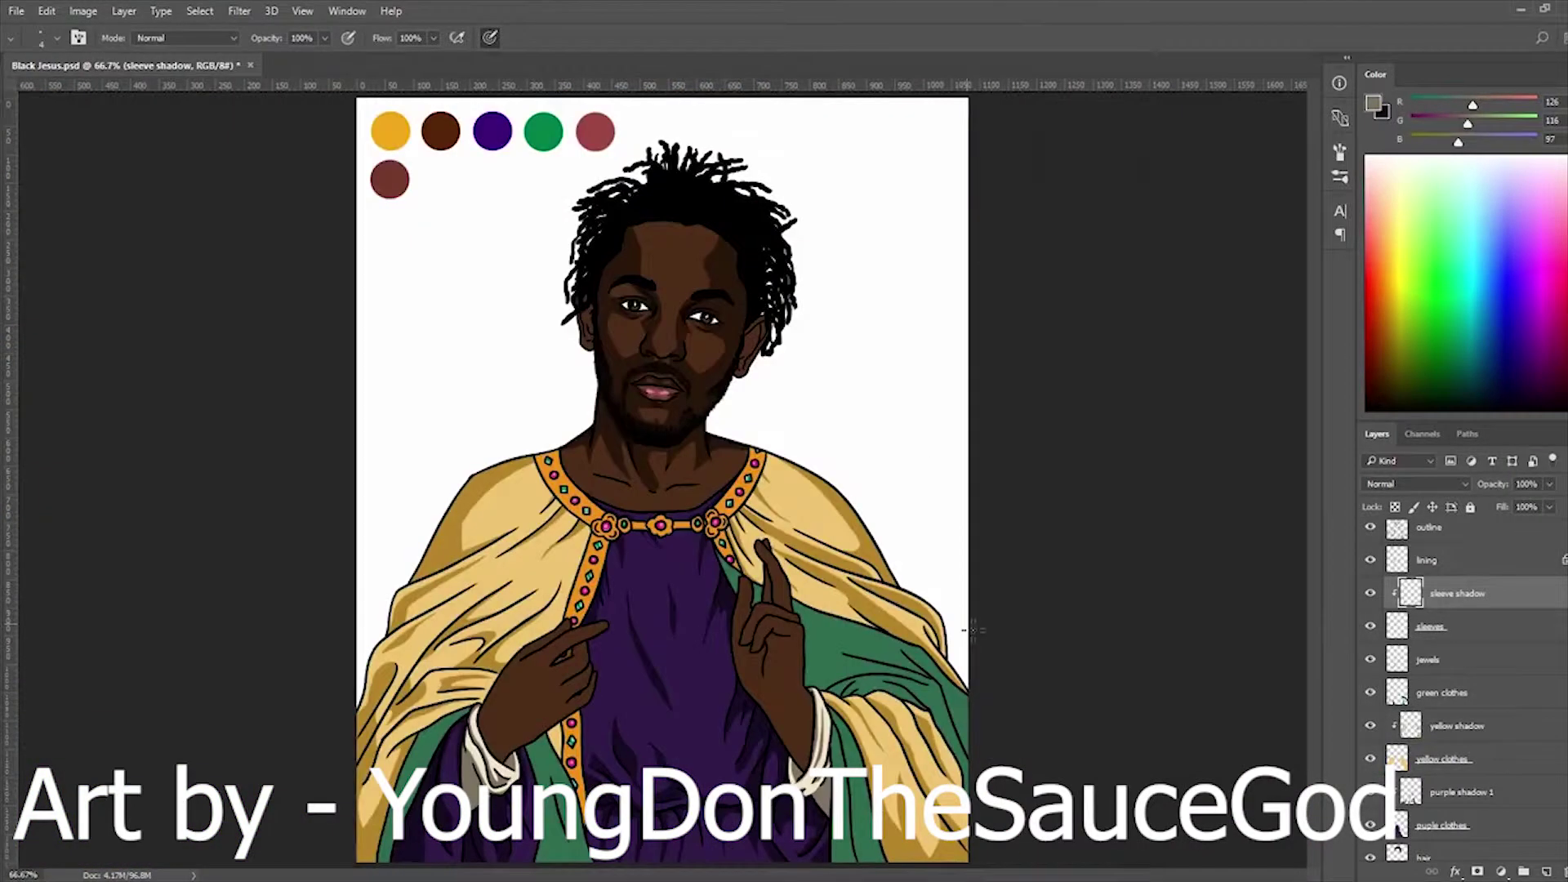
# - On the shadow 1 layer, outline shadow areas on the raised hand's palm and wrist in dark brown (43, 24, 12)
pyautogui.scroll(-5, 1441, 645)
pyautogui.click(1448, 693)
pyautogui.press('i')
pyautogui.scroll(2, 633, 711)
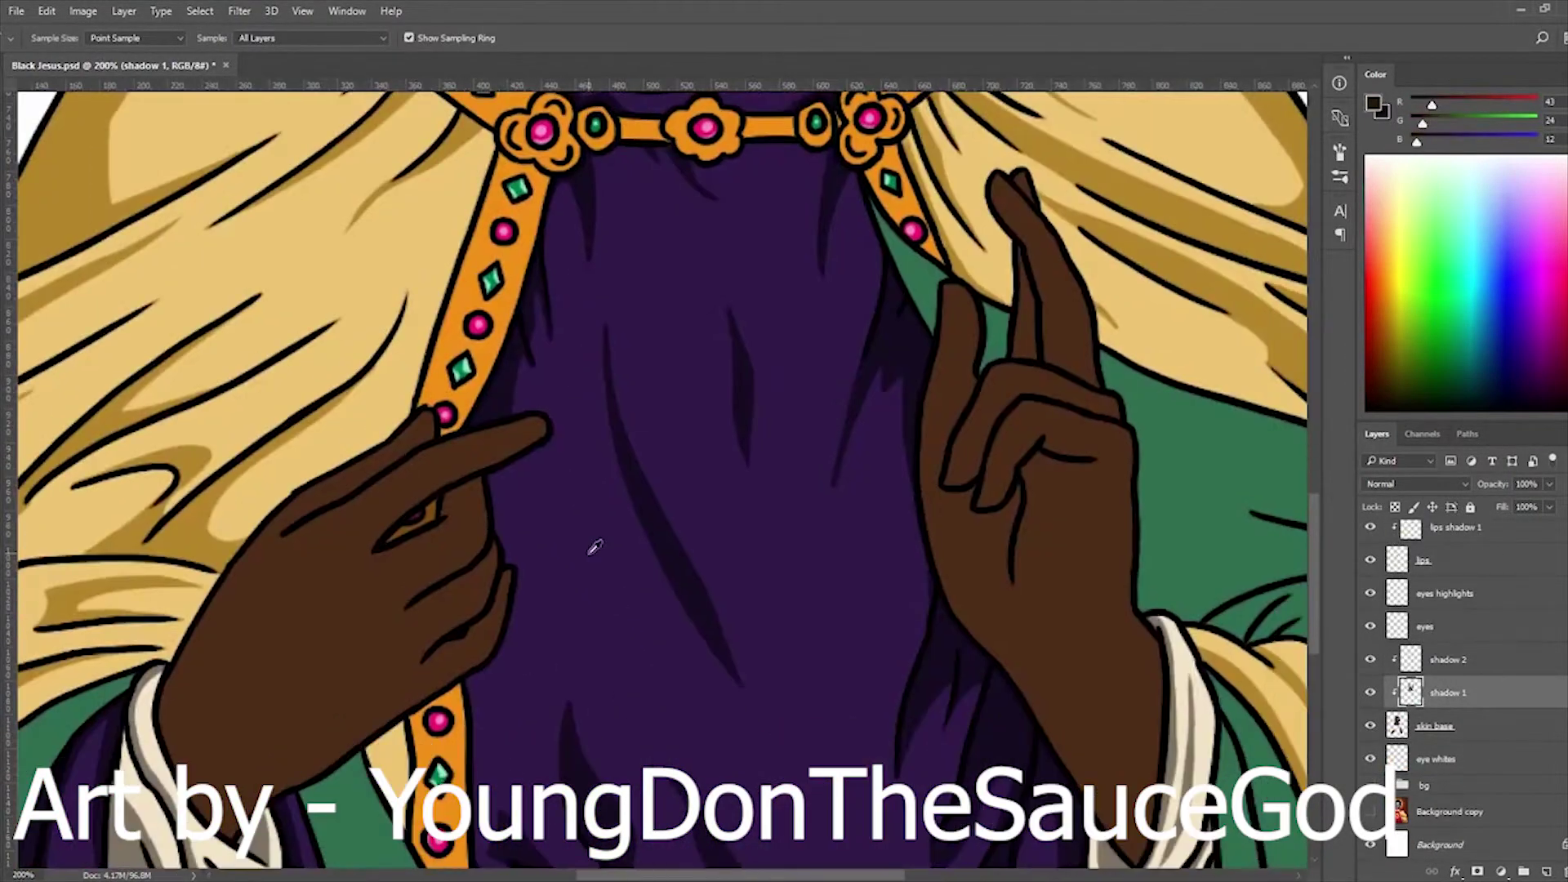
pyautogui.press('b')
pyautogui.moveTo(1084, 472); pyautogui.dragTo(1087, 508)
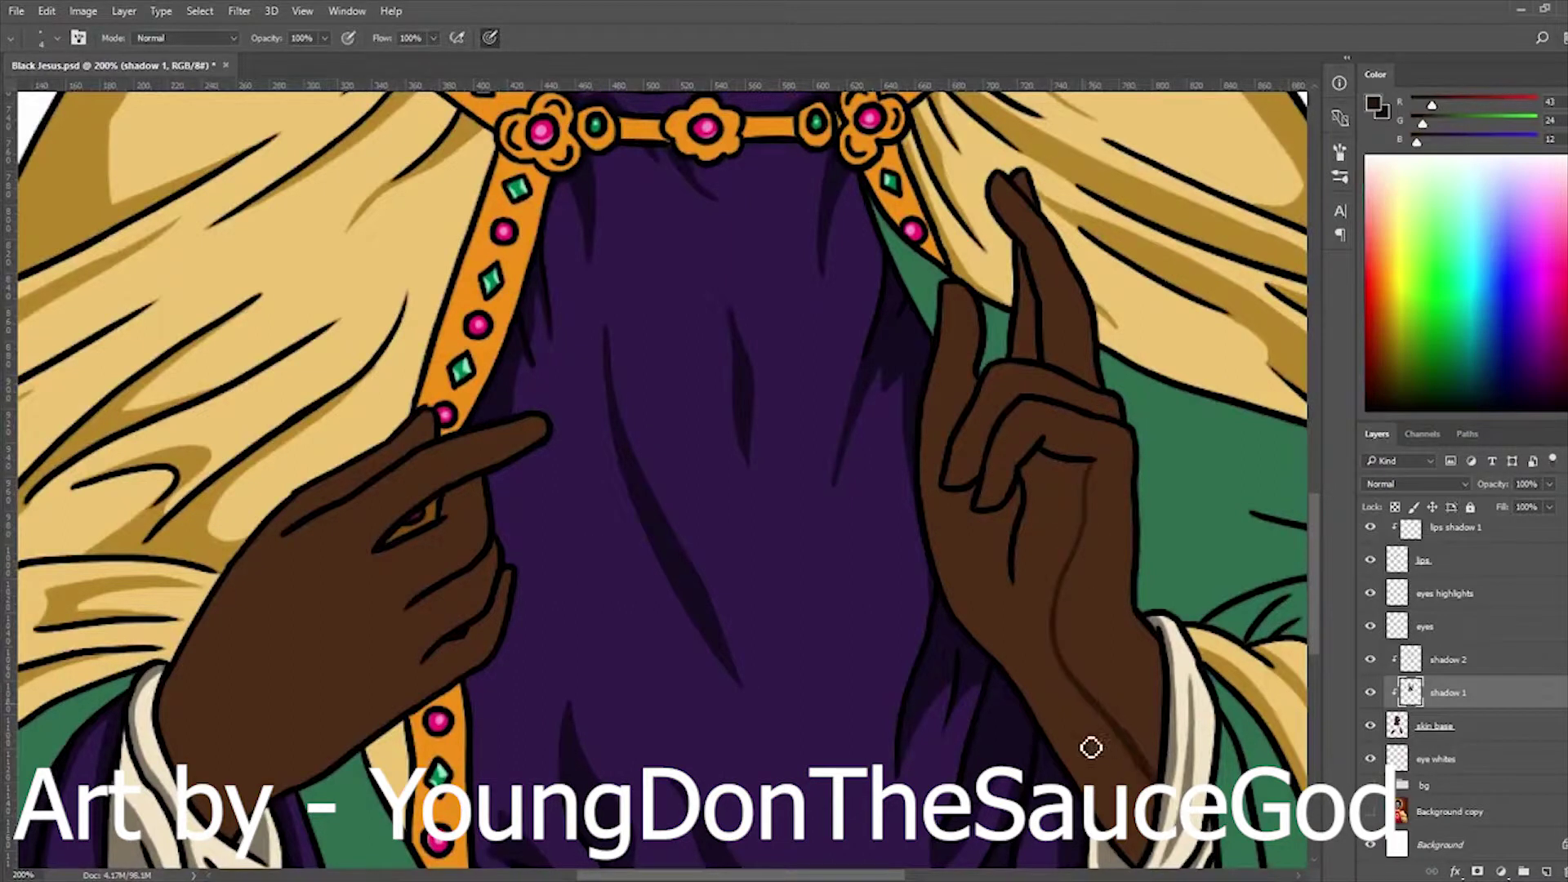
pyautogui.moveTo(977, 581)
pyautogui.mouseDown()
pyautogui.moveTo(963, 525)
pyautogui.moveTo(993, 597)
pyautogui.mouseUp()
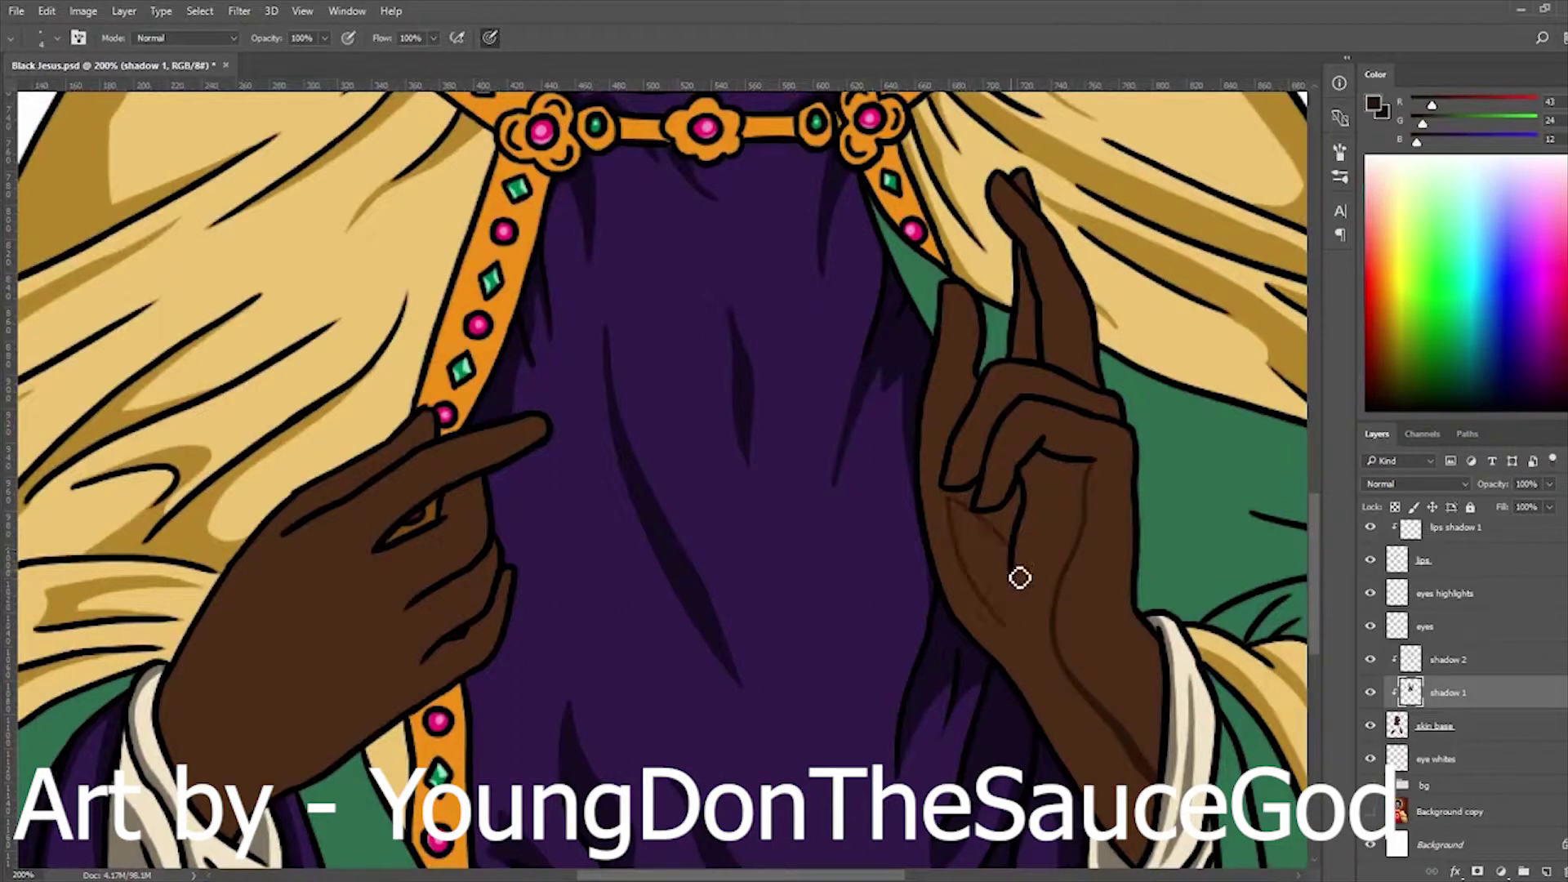
# - Select the outlined shadow areas of the raised hand with the Magic Wand, fill them with dark brown and deselect
pyautogui.scroll(1, 1014, 671)
pyautogui.press('w')
pyautogui.click(938, 588)
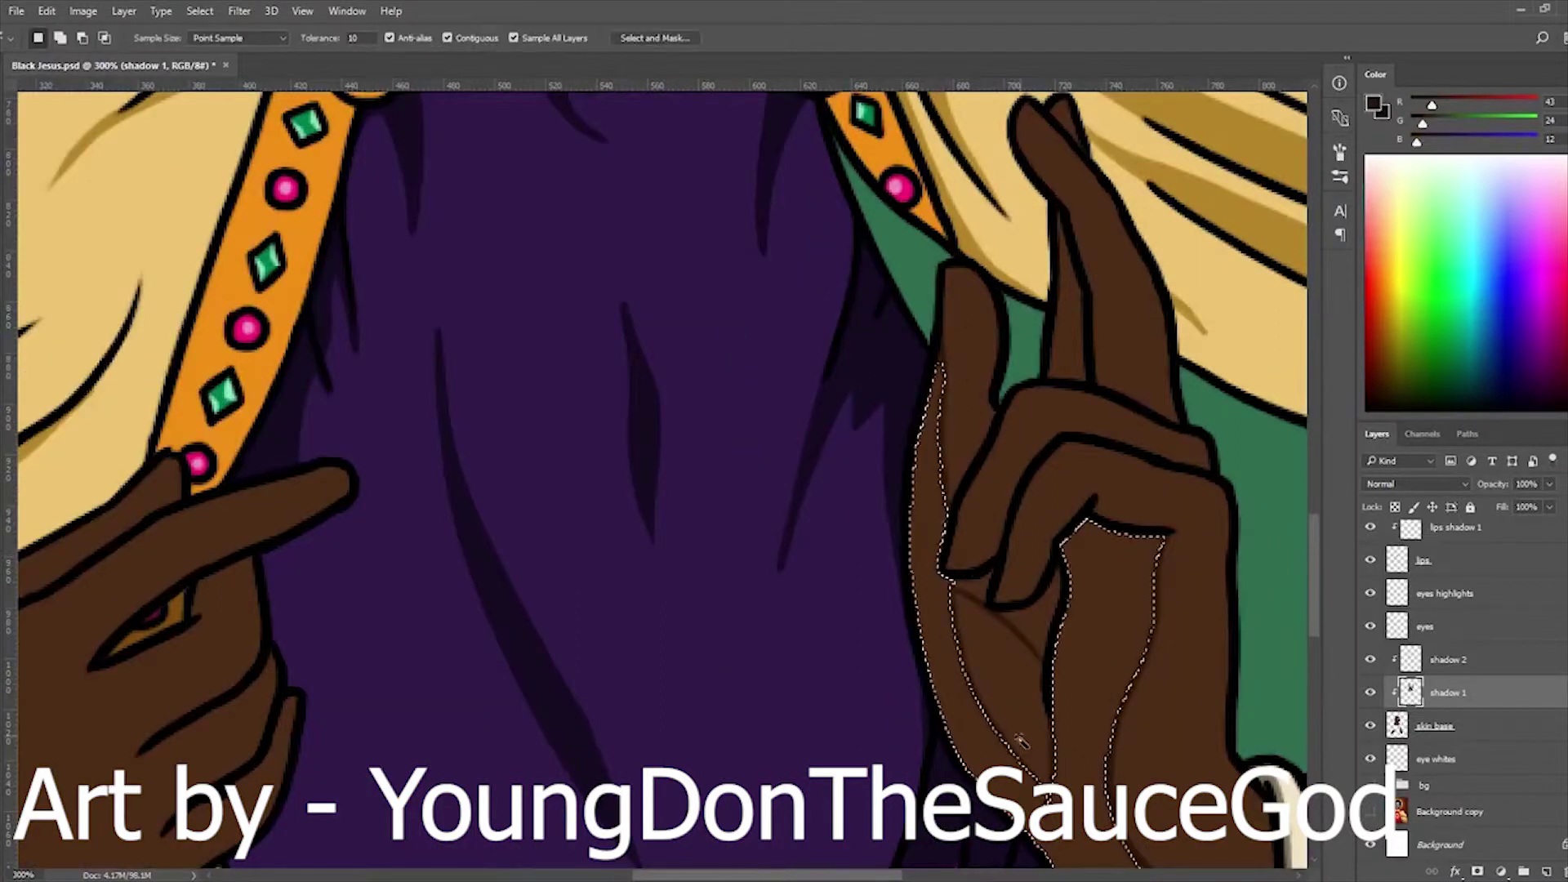
pyautogui.hotkey('alt', 'BackSpace')
pyautogui.hotkey('ctrl', 'd')
pyautogui.press('b')
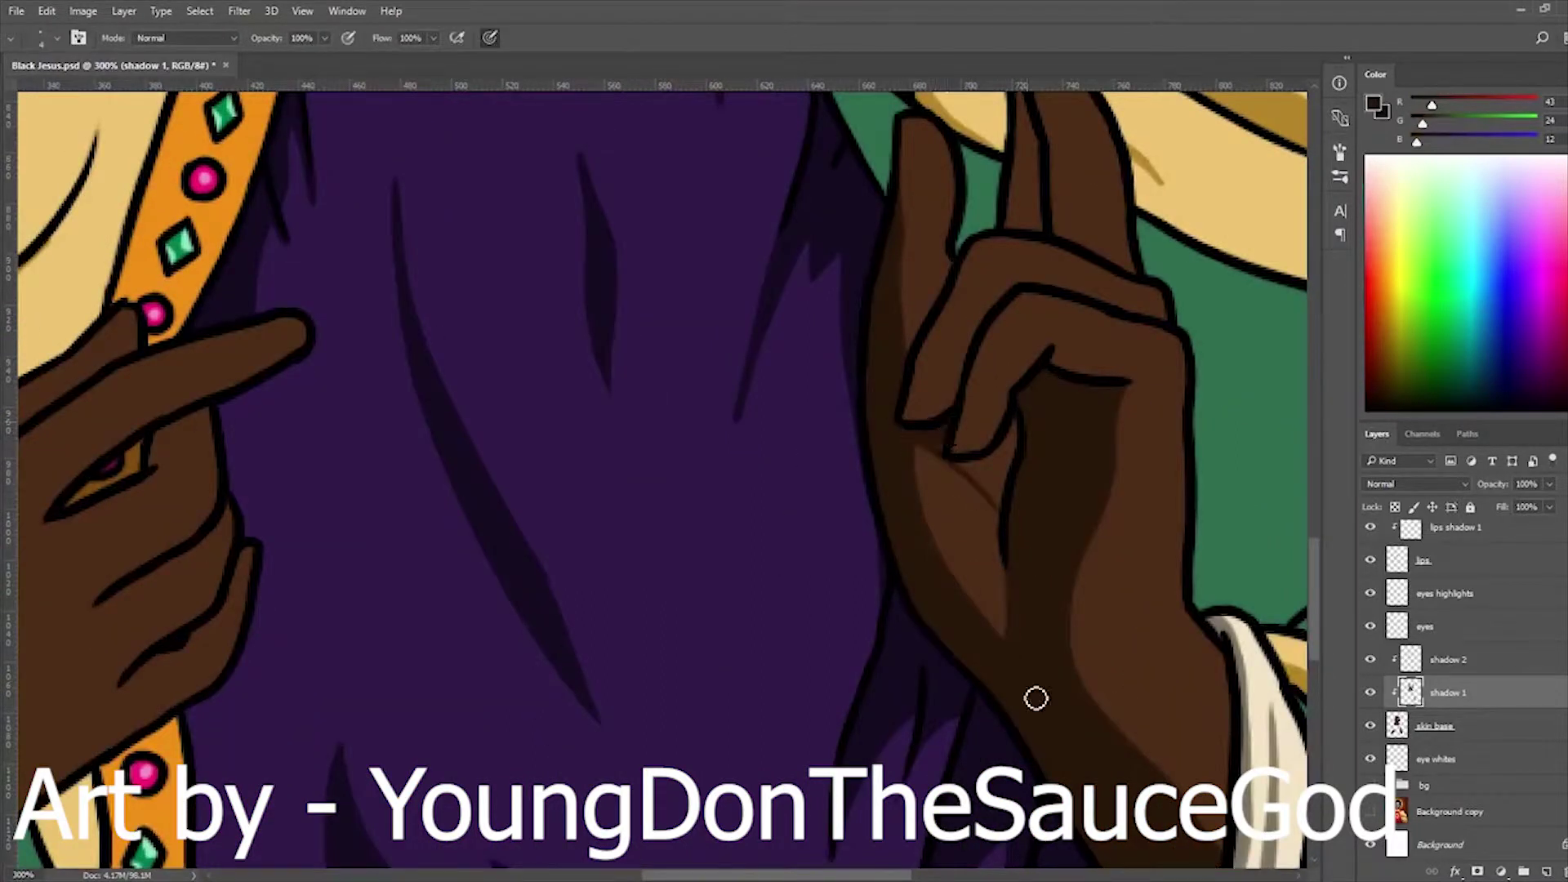
# - Shade the palm beneath the raised hand's curled fingers and add dark brown shadows along both curled fingers
pyautogui.moveTo(967, 468); pyautogui.dragTo(1008, 502)
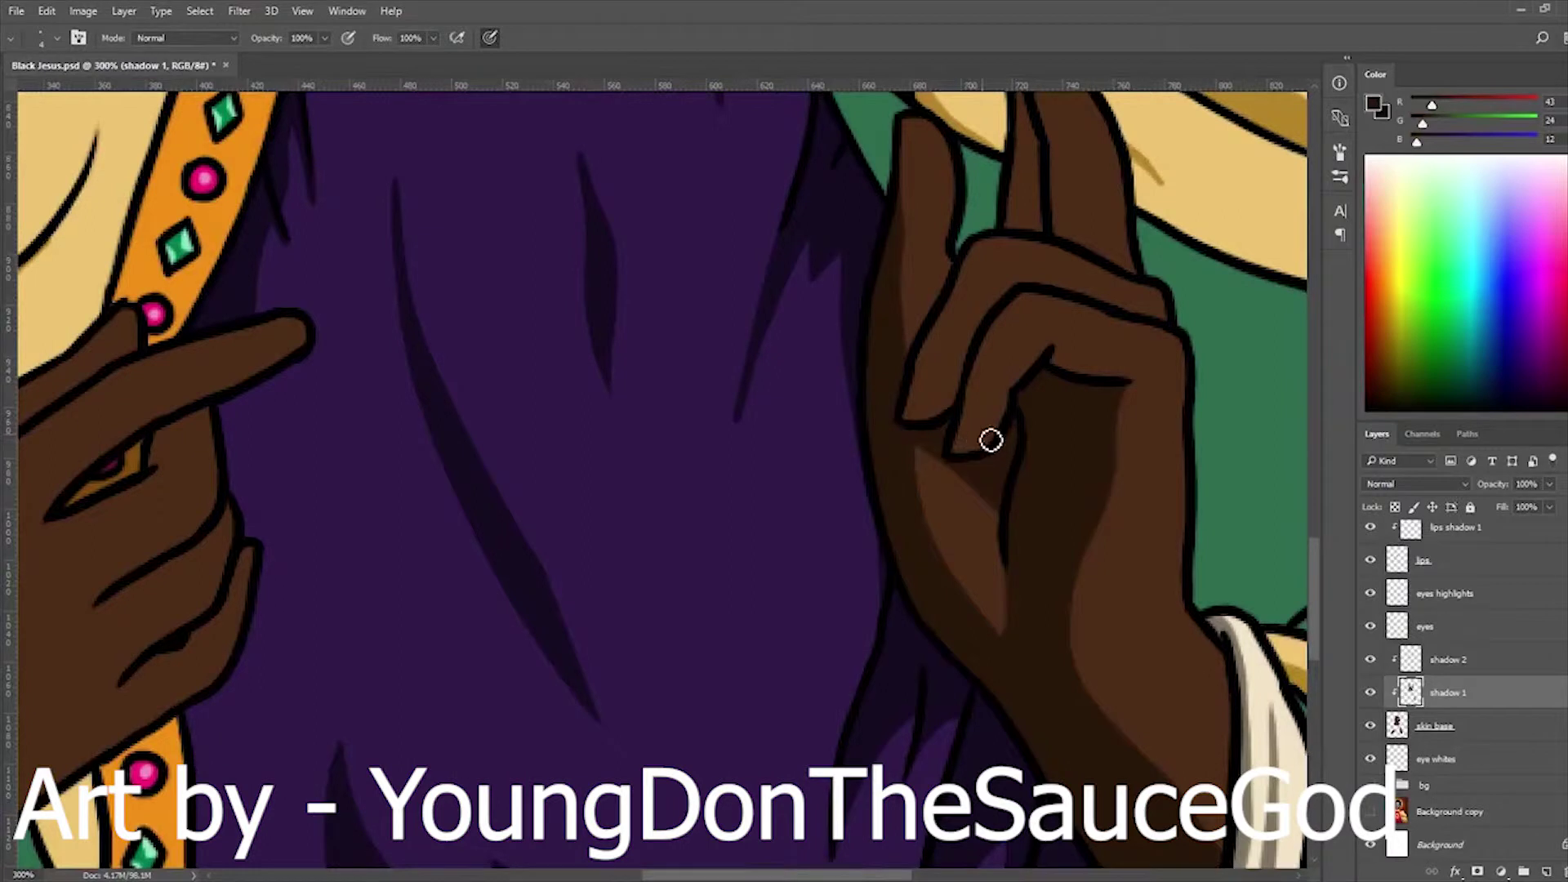
pyautogui.scroll(1, 991, 441)
pyautogui.moveTo(981, 422); pyautogui.dragTo(1049, 272)
pyautogui.hotkey('ctrl', 'z')
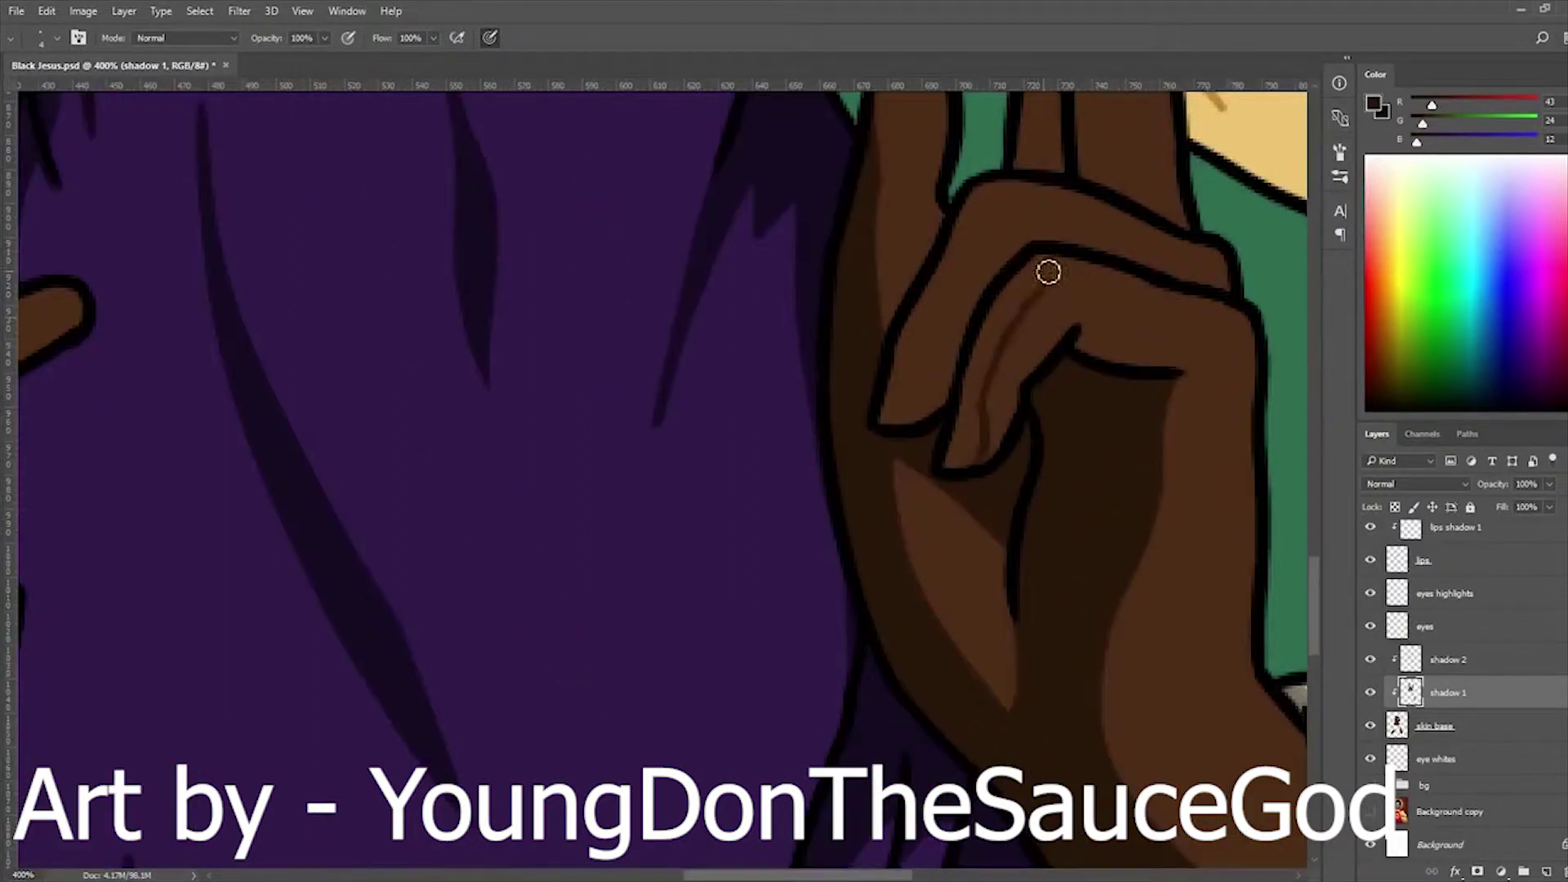
pyautogui.moveTo(979, 204)
pyautogui.mouseDown()
pyautogui.moveTo(856, 469)
pyautogui.moveTo(947, 311)
pyautogui.moveTo(915, 429)
pyautogui.mouseUp()
pyautogui.press('l')
pyautogui.hotkey('ctrl', 'd')
pyautogui.press('b')
pyautogui.scroll(-3, 1028, 326)
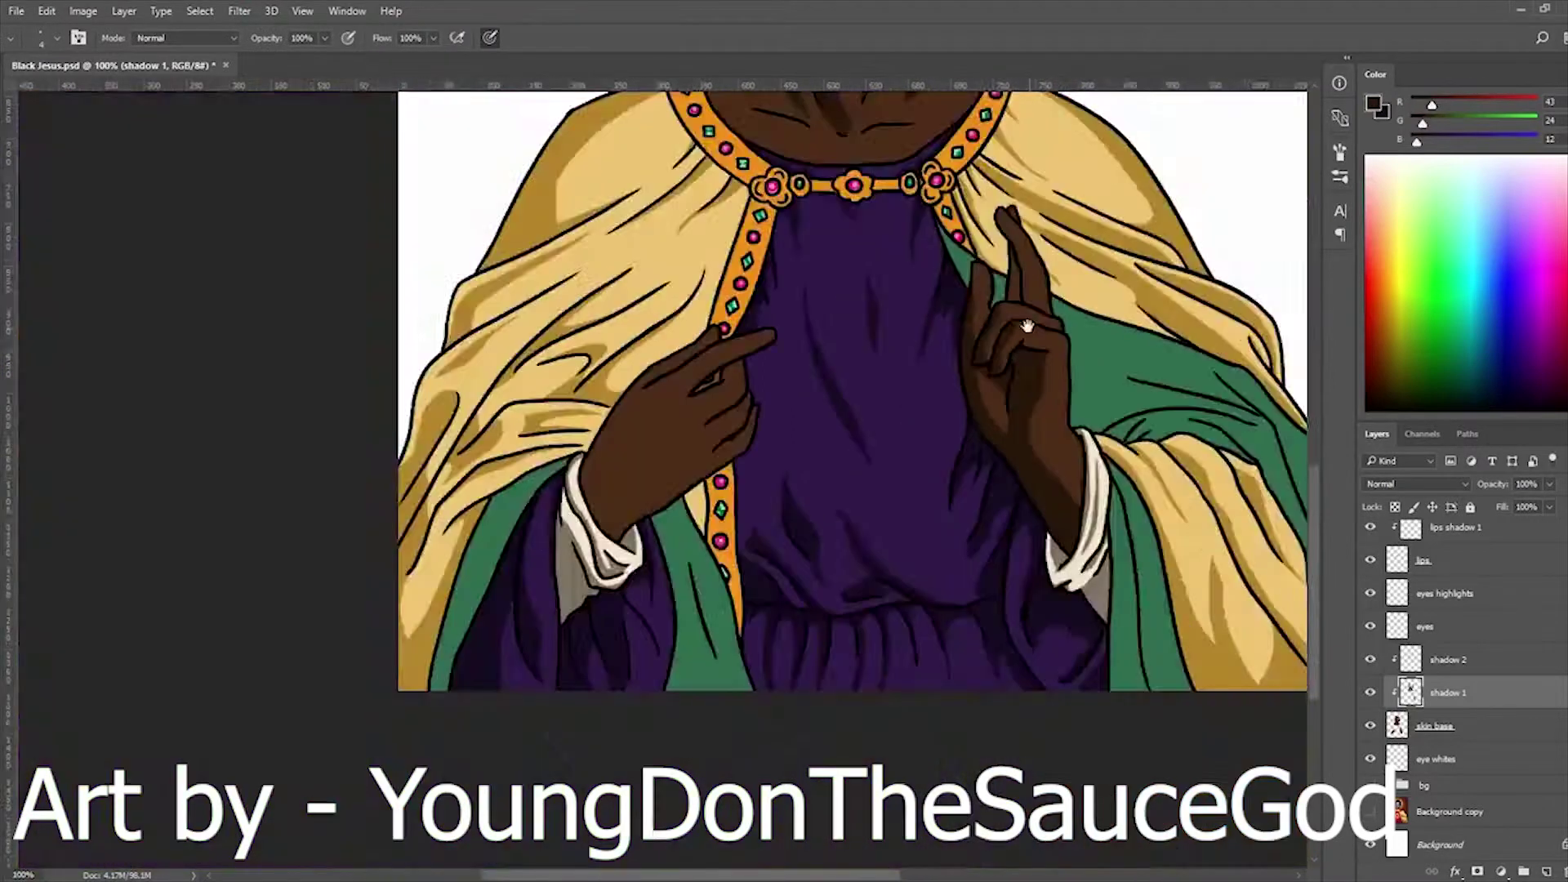
# - Paint dark brown shadows along the extended fingers of the raised hand
pyautogui.scroll(2, 1027, 327)
pyautogui.moveTo(910, 218); pyautogui.dragTo(1022, 510)
pyautogui.moveTo(986, 417)
pyautogui.mouseDown()
pyautogui.moveTo(992, 499)
pyautogui.moveTo(935, 327)
pyautogui.mouseUp()
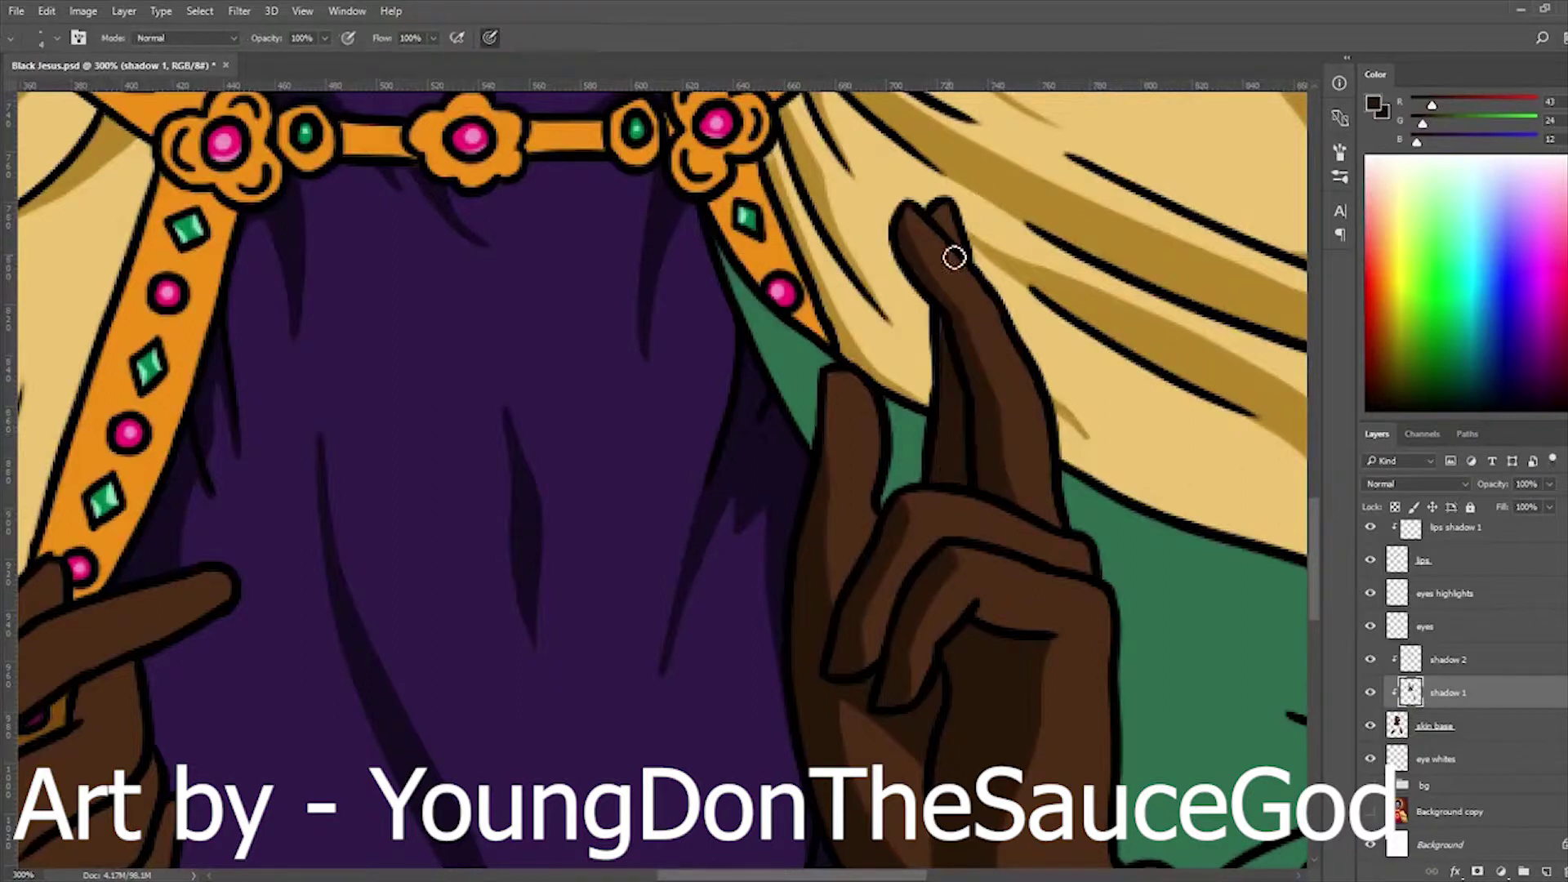
# - Outline shadows on the pointing hand's lower fingers and fill the area beneath its index finger with dark brown
pyautogui.scroll(-5, 954, 258)
pyautogui.scroll(3, 603, 570)
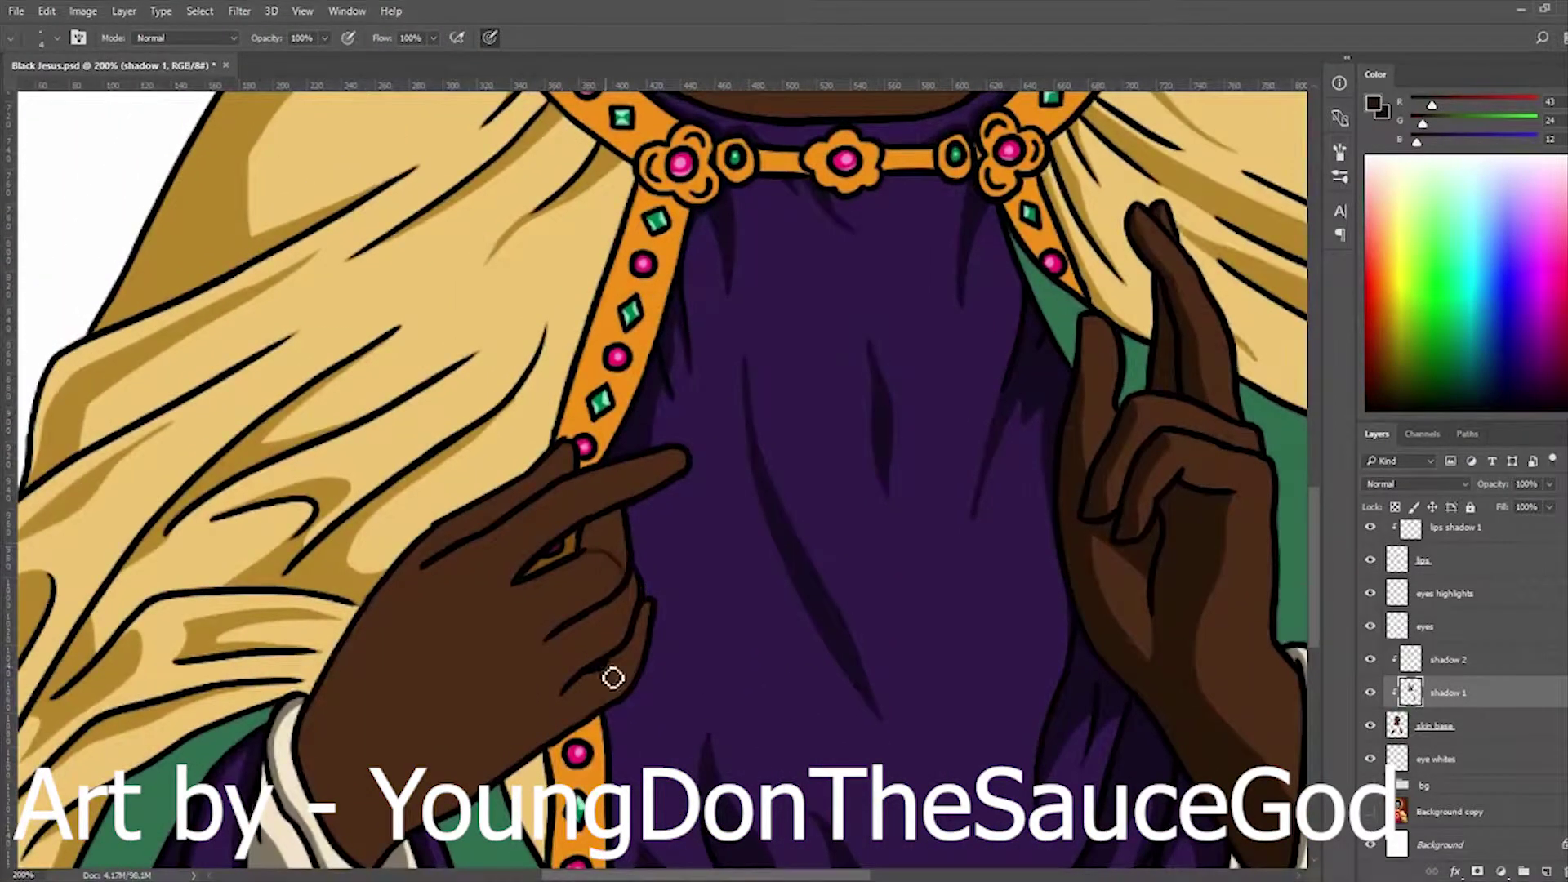
pyautogui.moveTo(633, 684); pyautogui.dragTo(650, 631)
pyautogui.press('w')
pyautogui.click(617, 537)
pyautogui.press('Return')
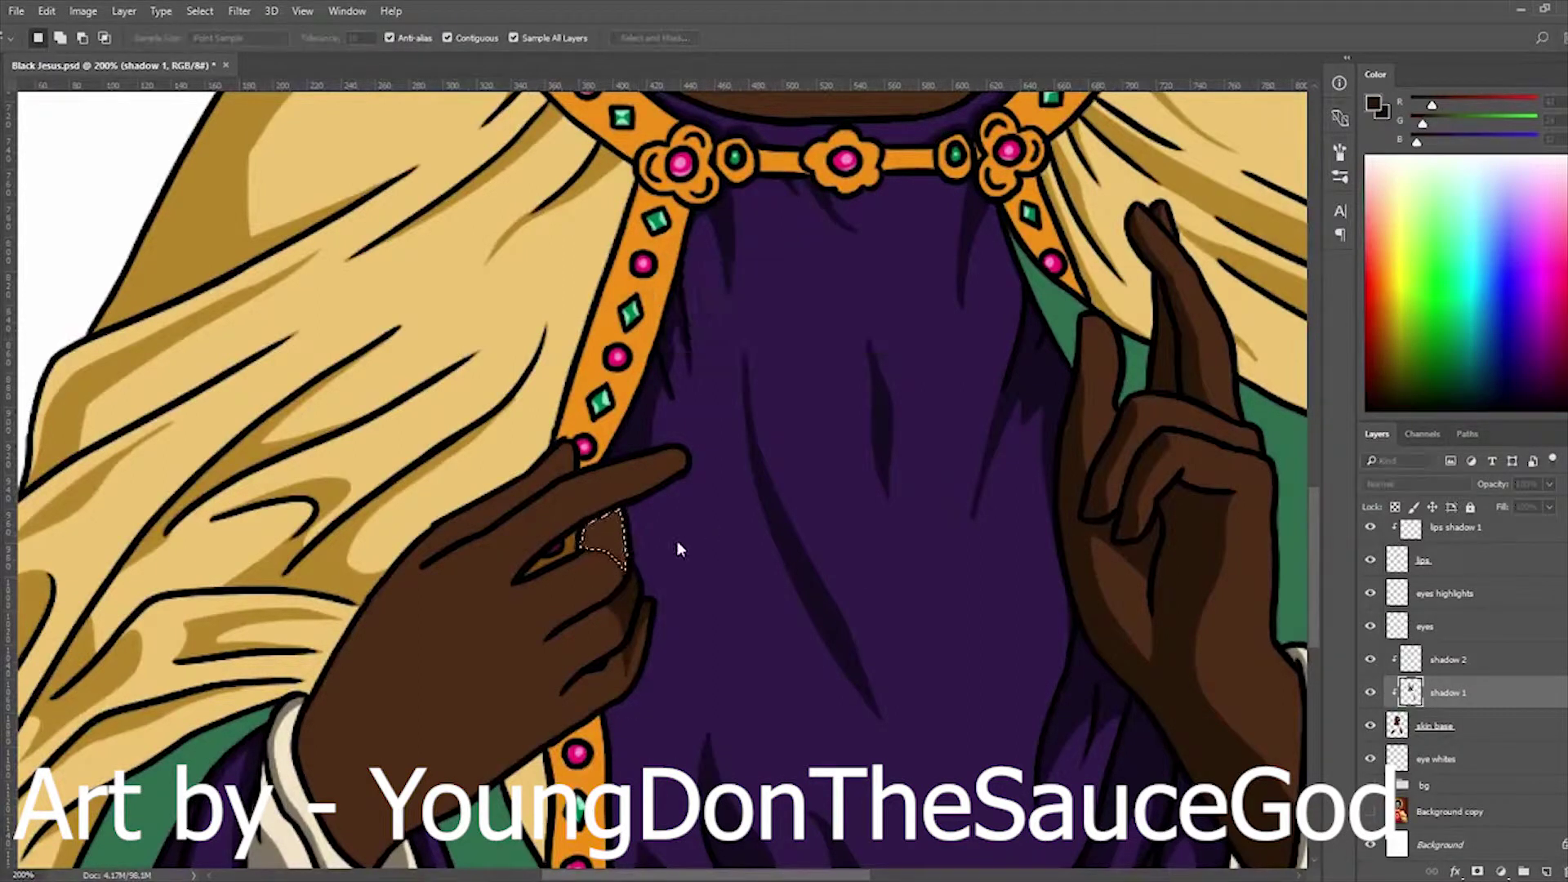
pyautogui.hotkey('ctrl', 'd')
# - Shade the pointing hand's index finger with dark brown and refine the shadow with the Eraser
pyautogui.press('b')
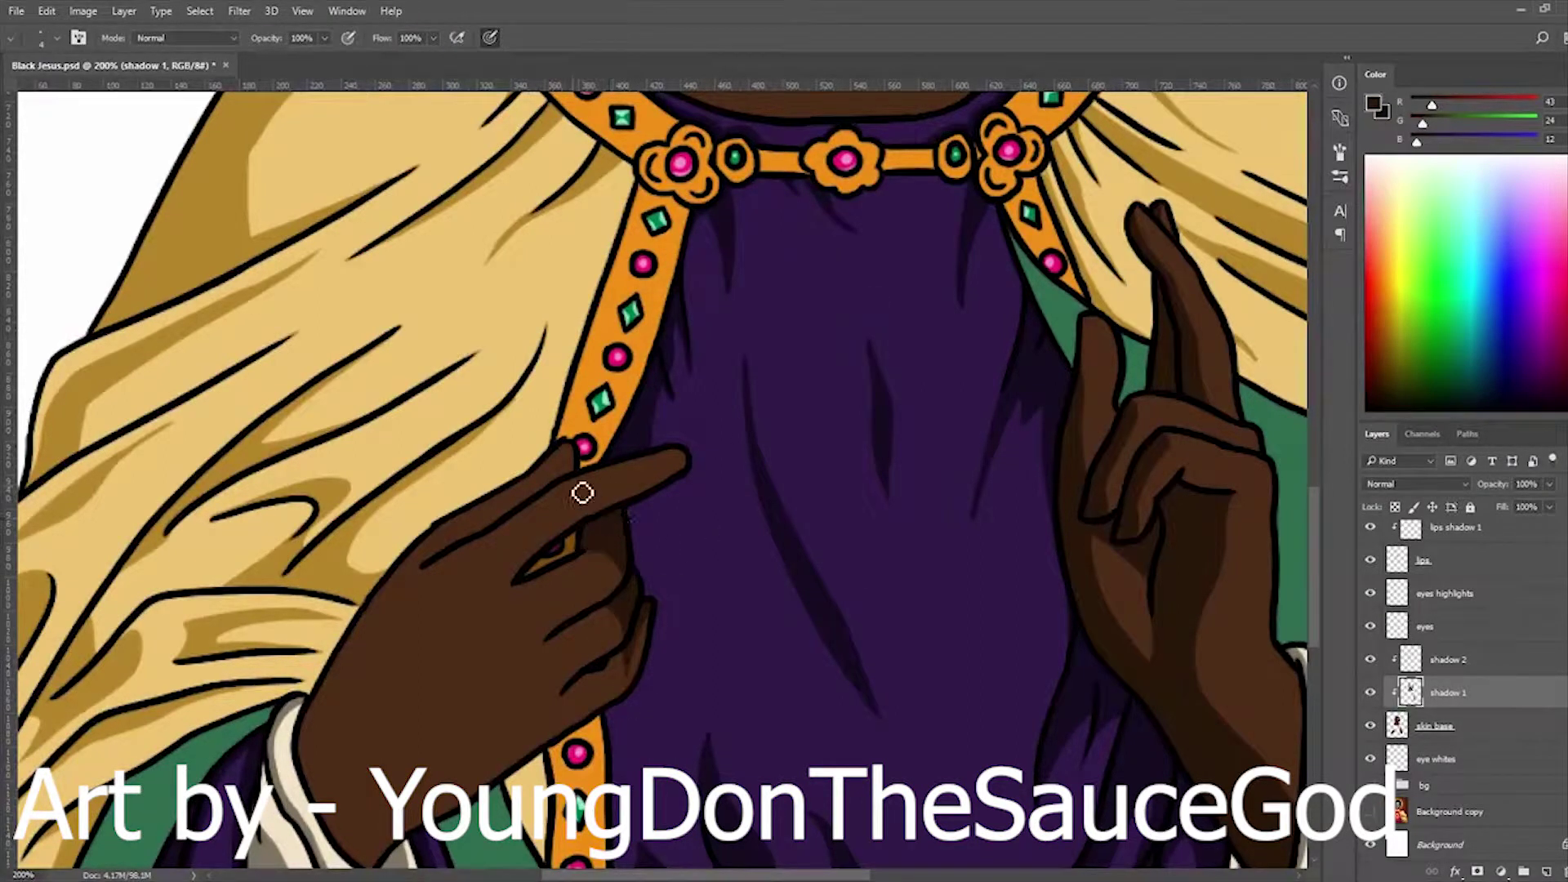
pyautogui.press('g')
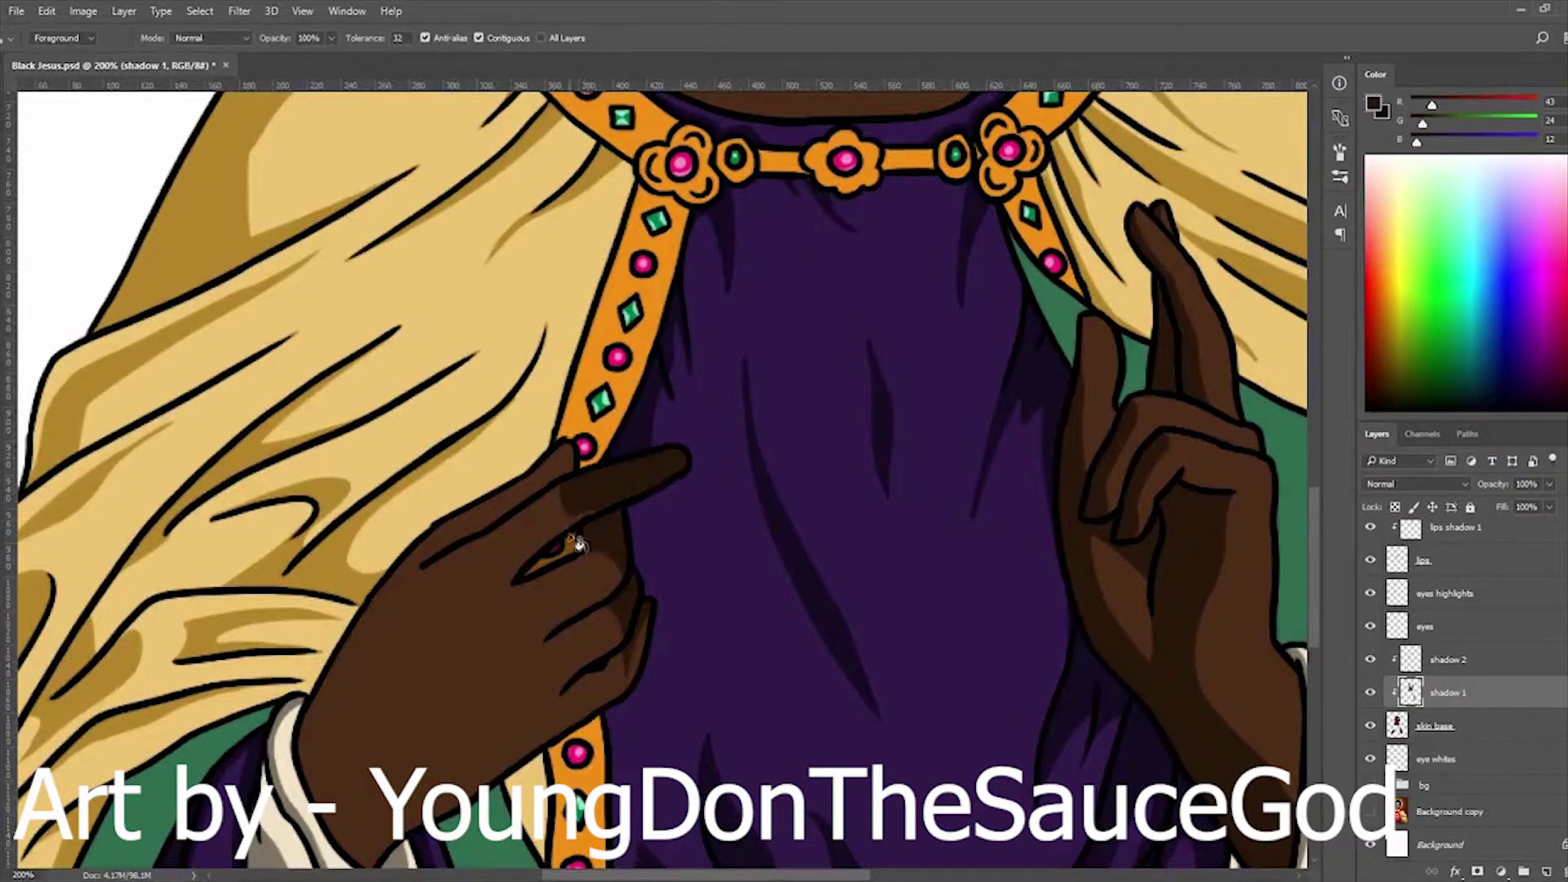
pyautogui.scroll(-5, 584, 531)
pyautogui.scroll(5, 606, 676)
pyautogui.press('e')
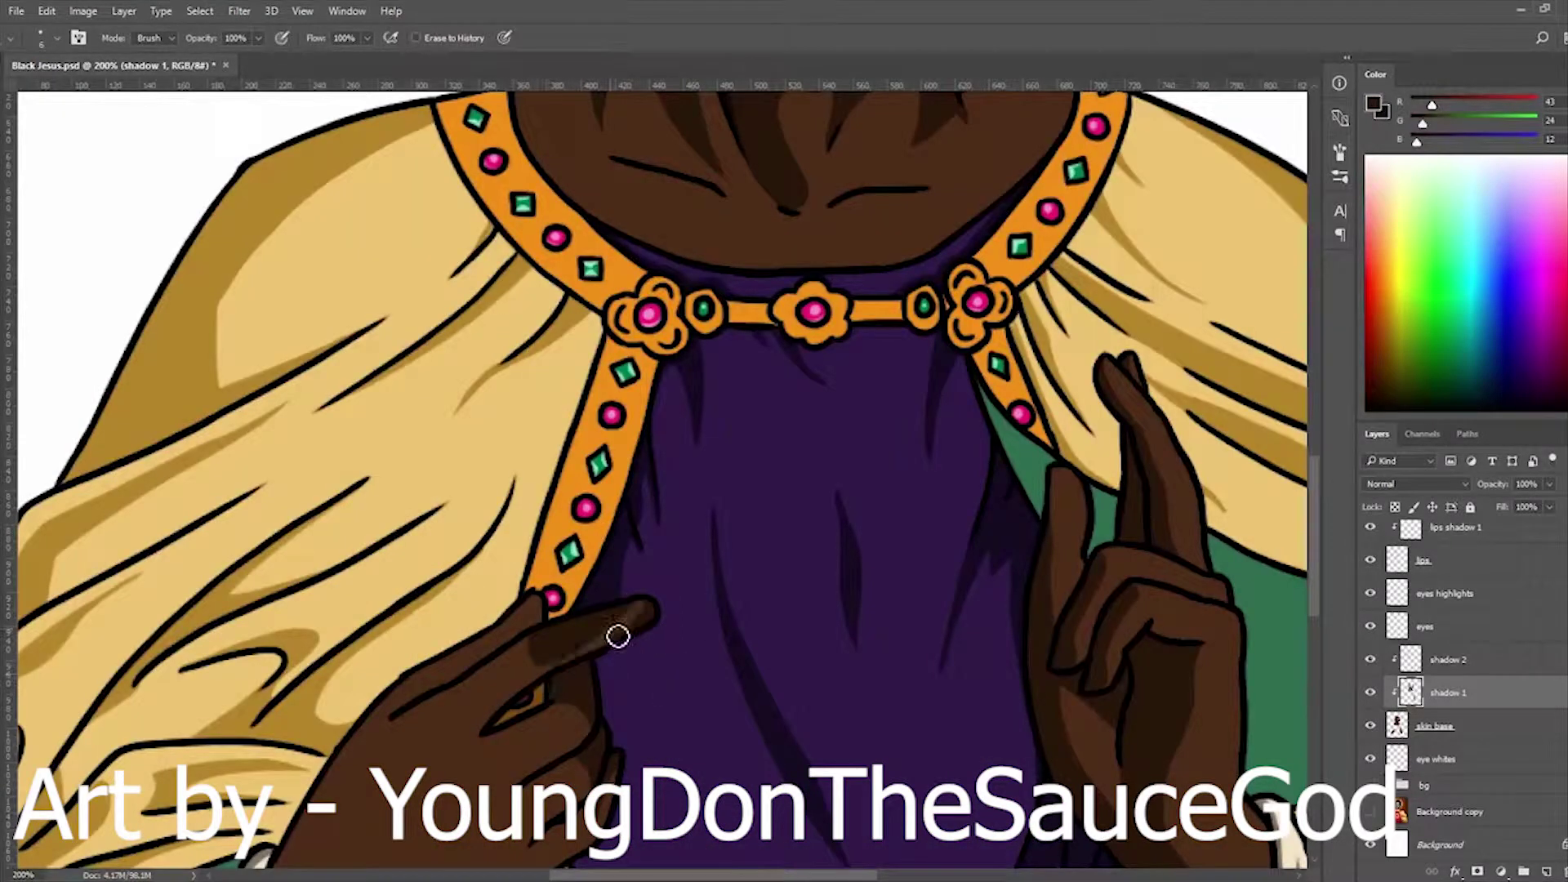
# - Outline and fill a dark brown shadow along the pointing hand's thumb side and back edge, and clean up its border
pyautogui.scroll(-5, 650, 630)
pyautogui.press('b')
pyautogui.scroll(5, 607, 627)
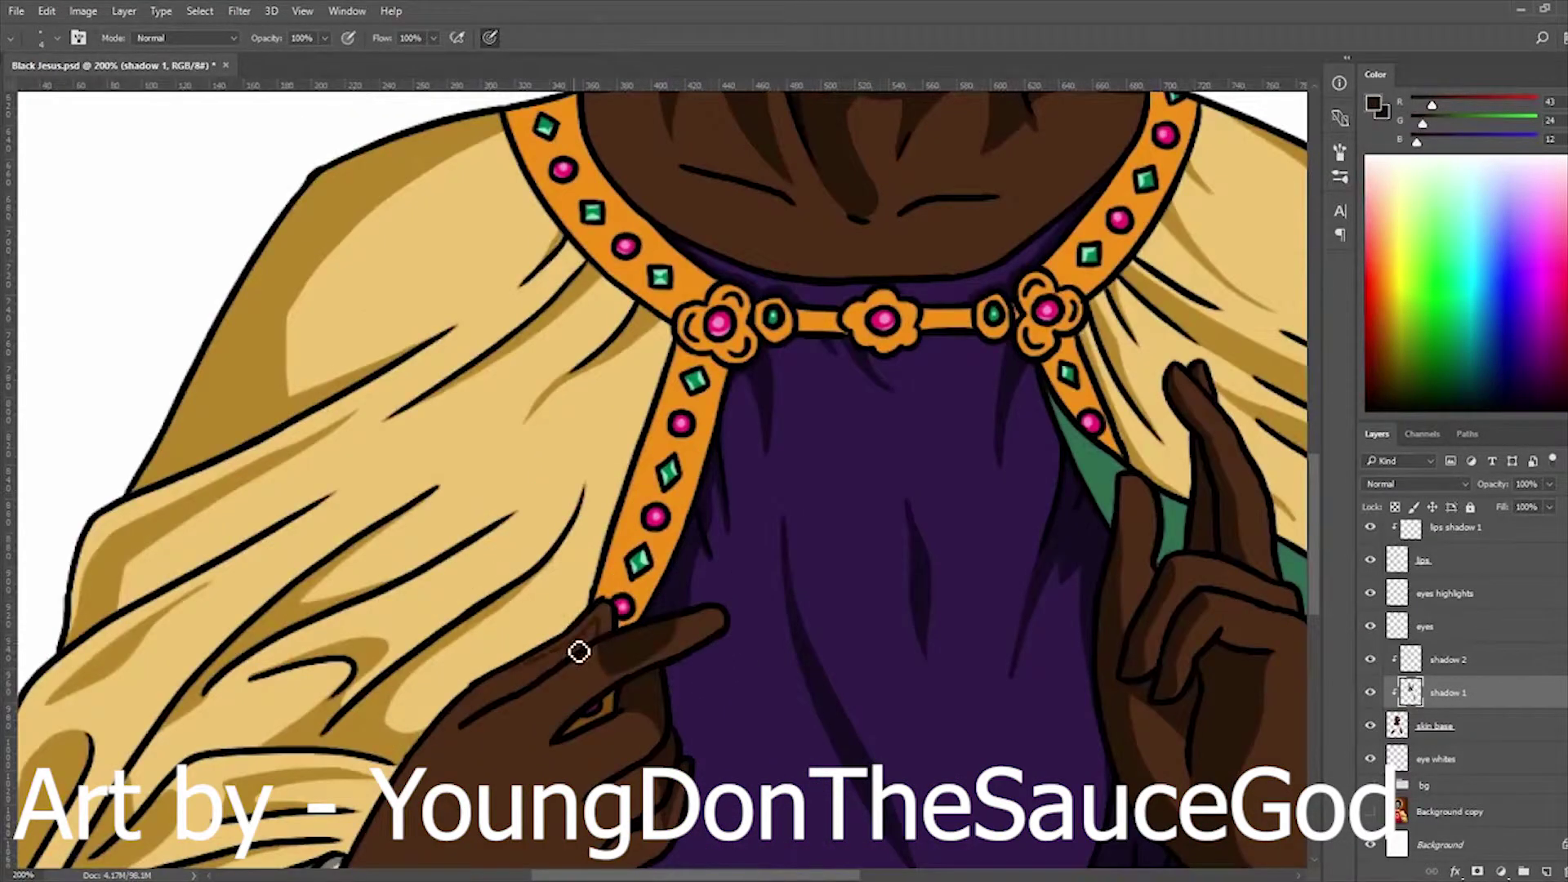
pyautogui.scroll(-5, 559, 662)
pyautogui.scroll(5, 565, 511)
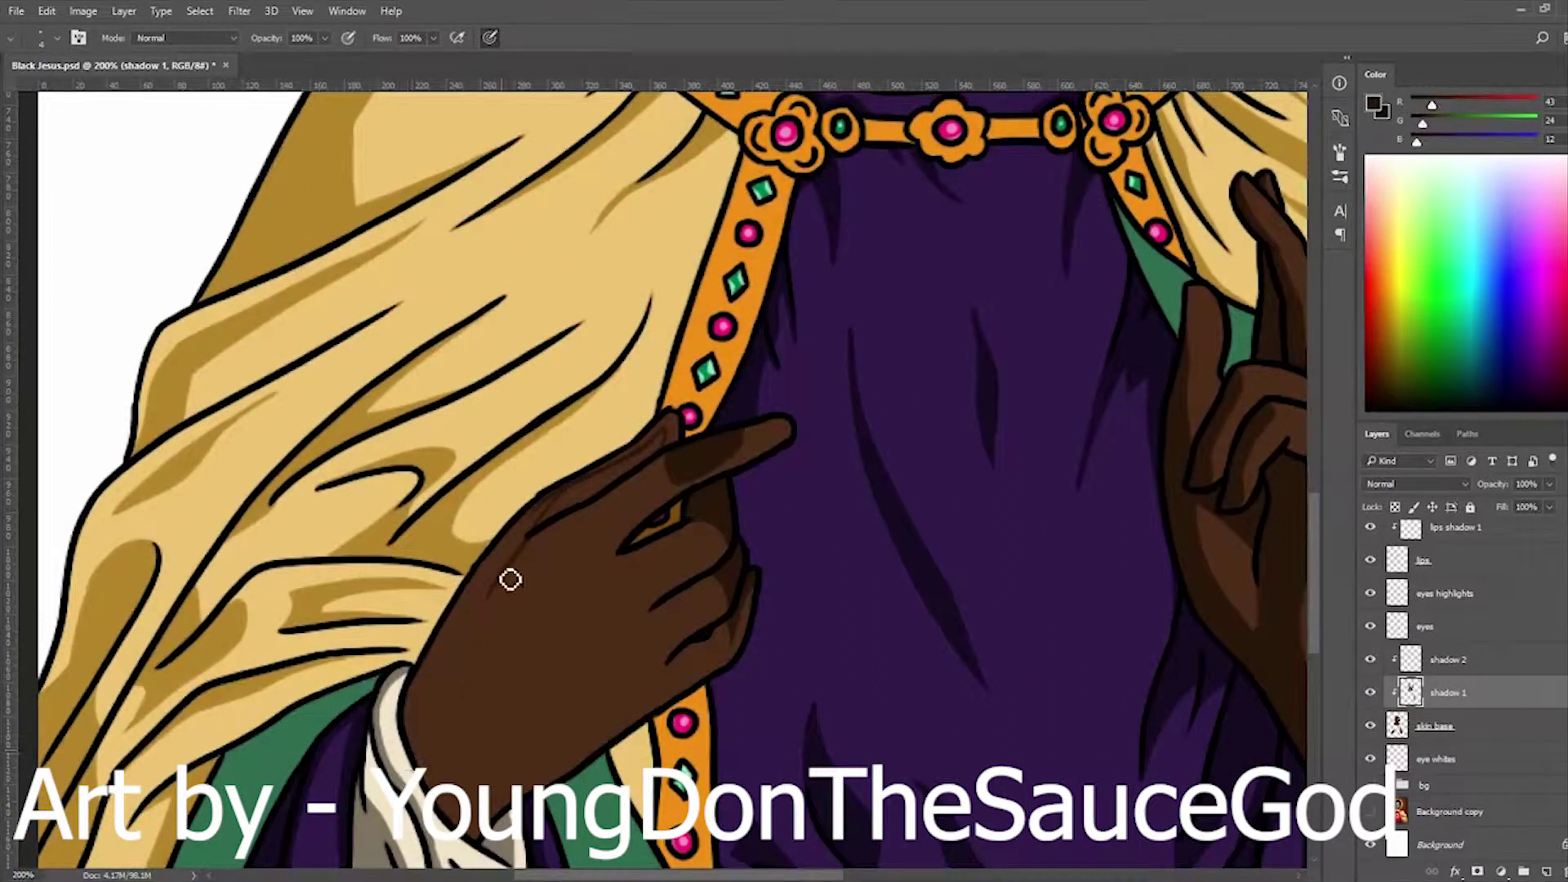
pyautogui.press('w')
pyautogui.click(580, 539)
pyautogui.press('Return')
pyautogui.press('b')
pyautogui.press('e')
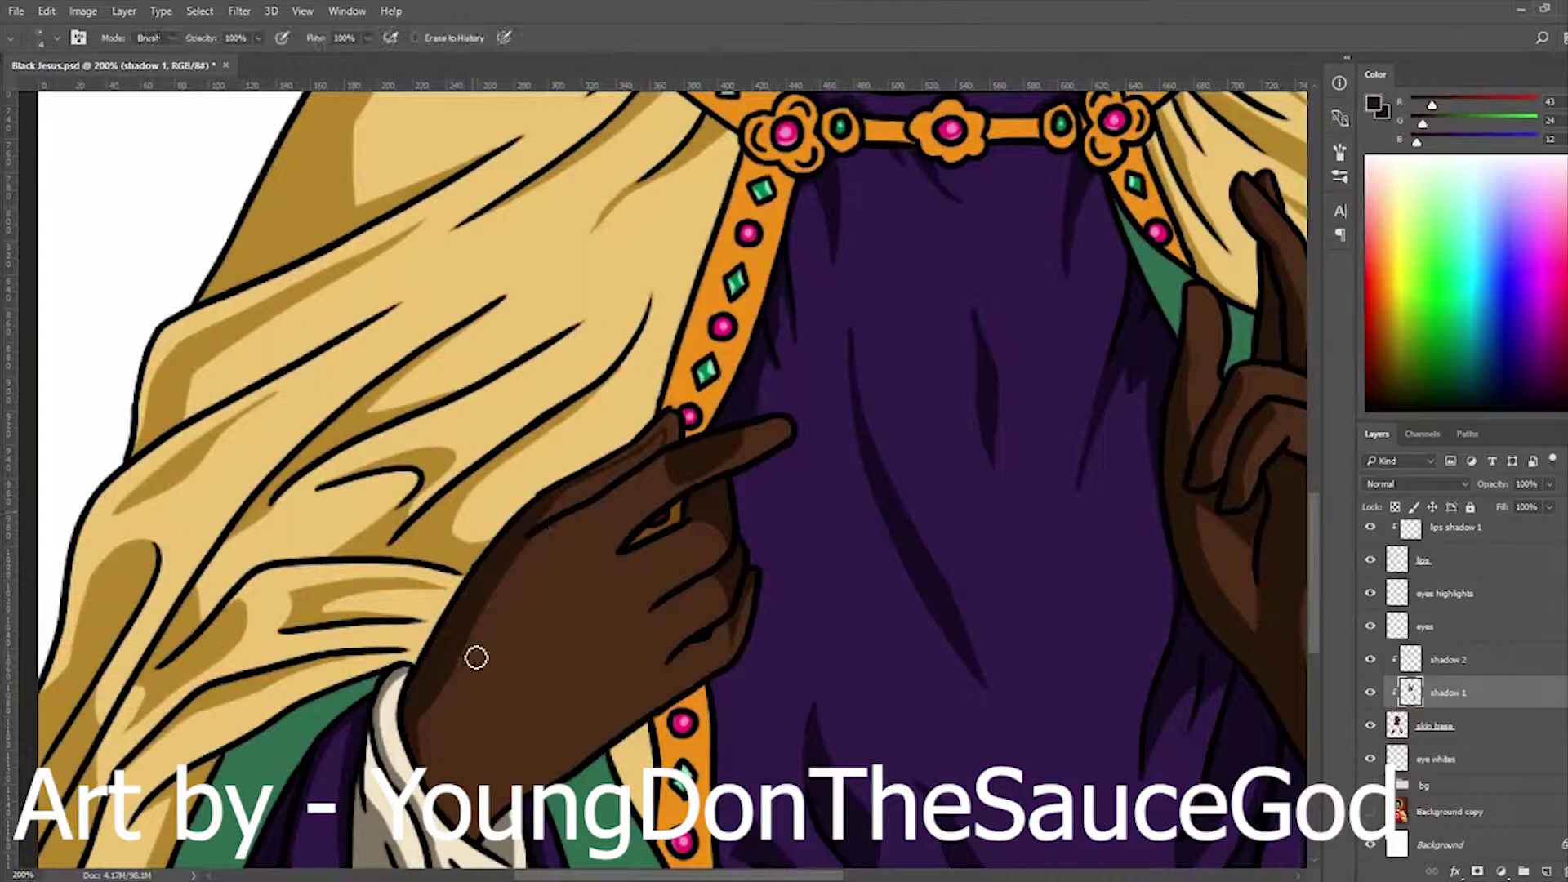
pyautogui.press('b')
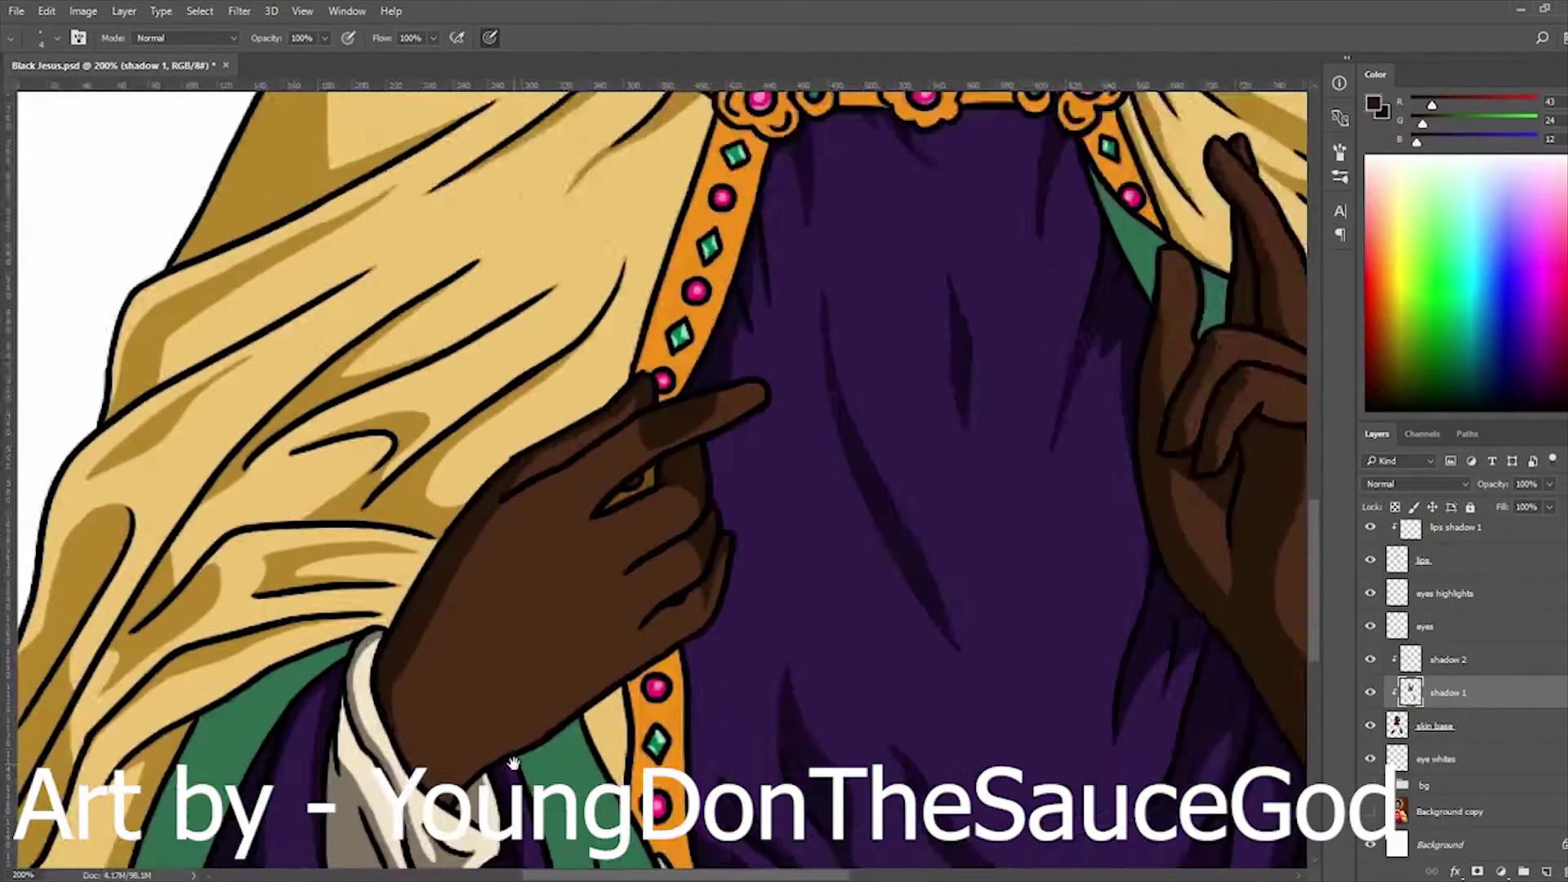
# - Paint the dark brown shadow along the pointing hand's lower edge down to its wrist
pyautogui.scroll(1, 822, 535)
pyautogui.moveTo(761, 555); pyautogui.dragTo(595, 665)
pyautogui.moveTo(536, 727); pyautogui.dragTo(546, 713)
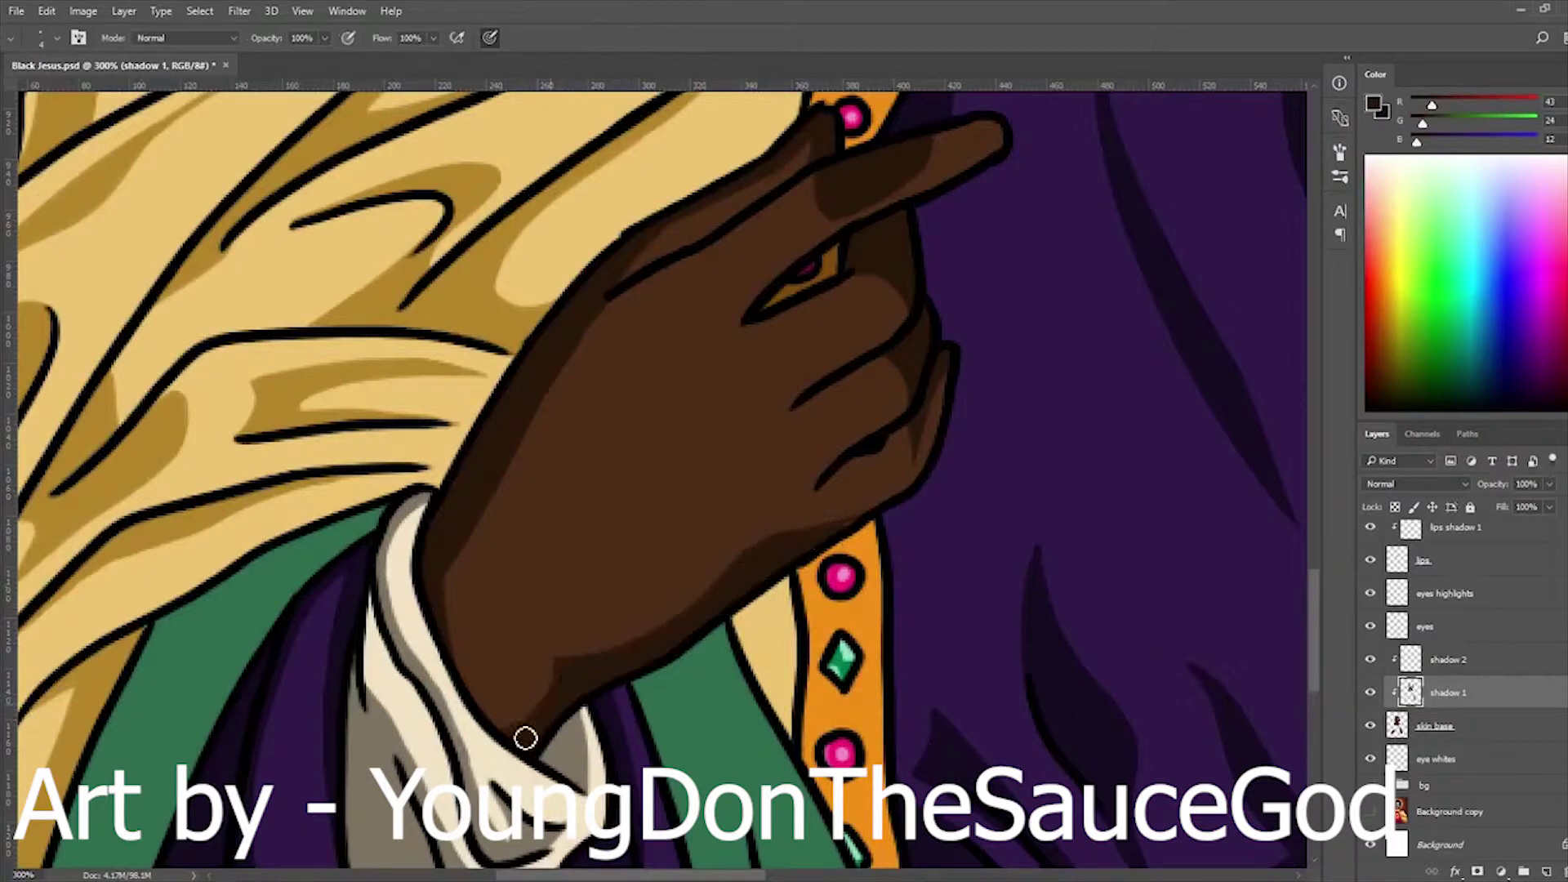
# - Shade the skin along the neckline beside the jewelled gold collar with dark brown
pyautogui.scroll(-3, 830, 537)
pyautogui.scroll(3, 704, 589)
pyautogui.scroll(-1, 640, 500)
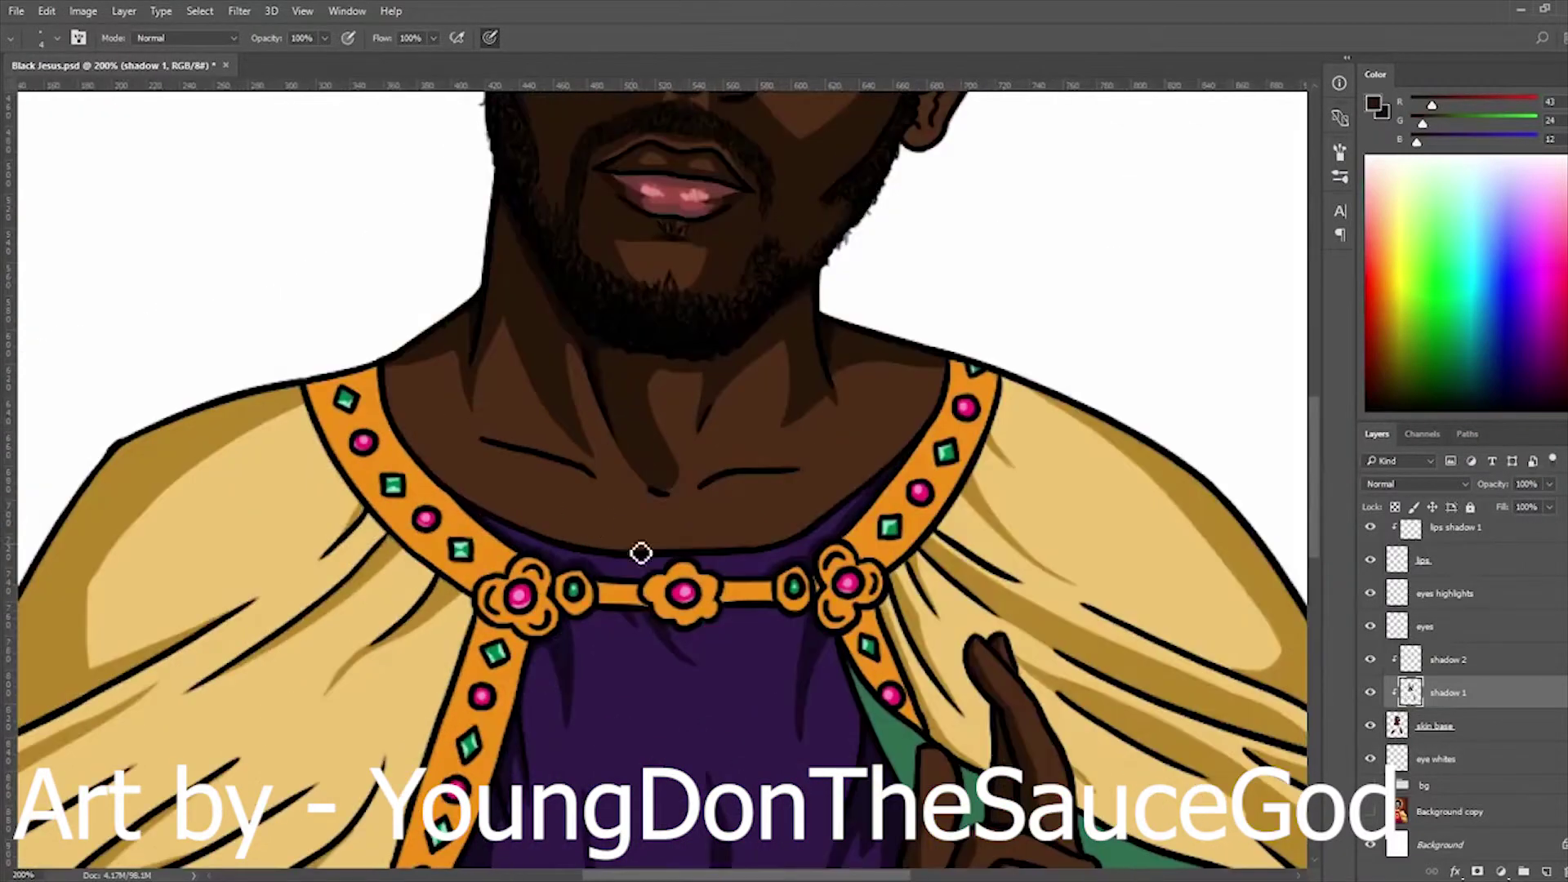
pyautogui.moveTo(943, 372); pyautogui.dragTo(900, 463)
pyautogui.scroll(-3, 956, 372)
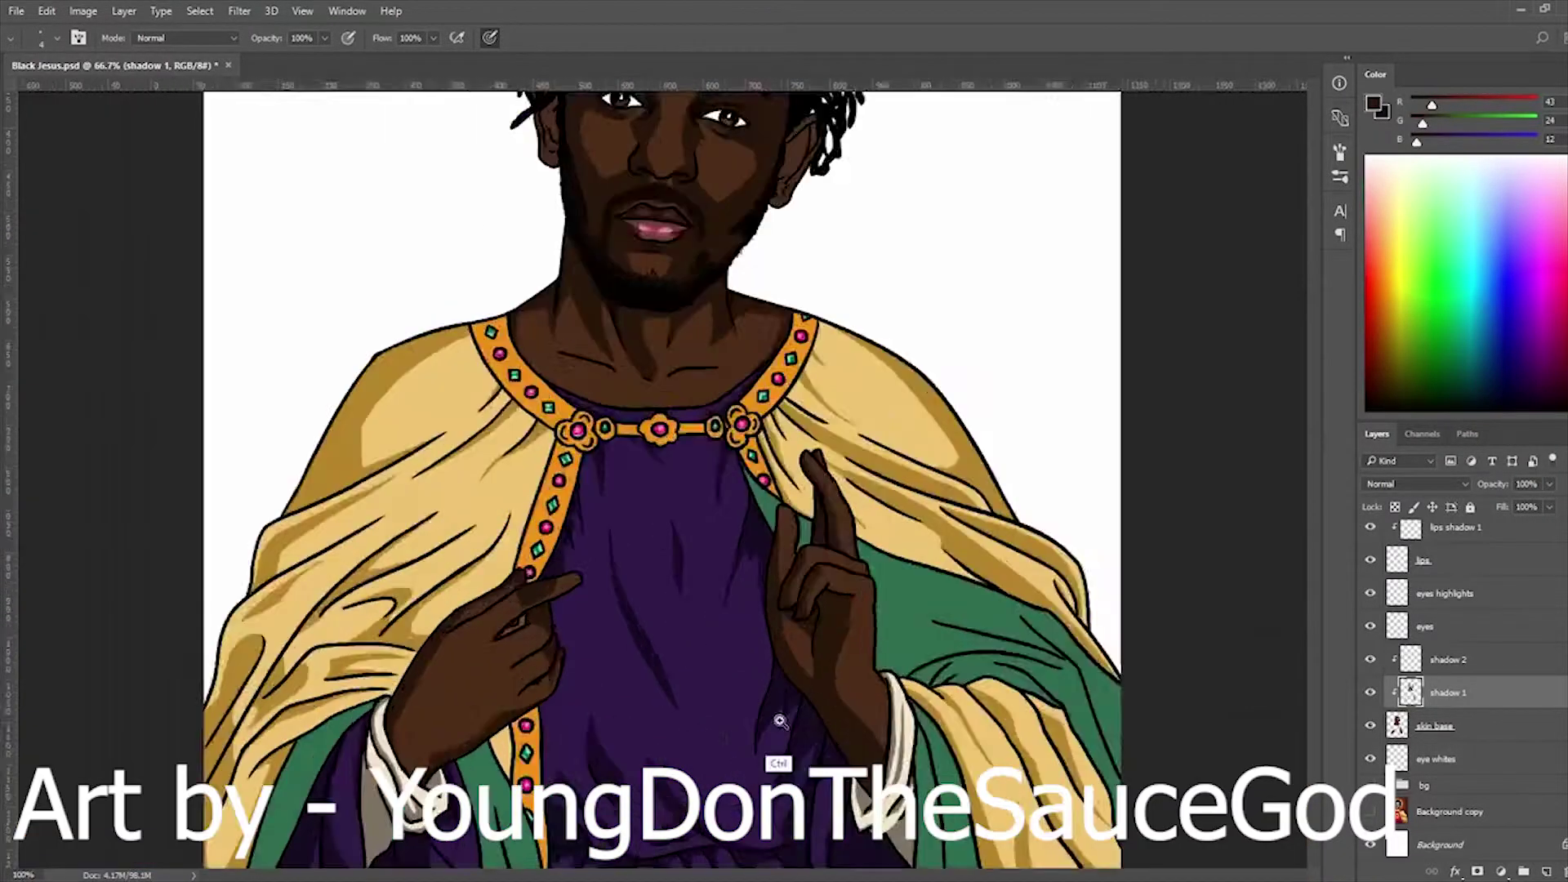
pyautogui.scroll(1, 622, 620)
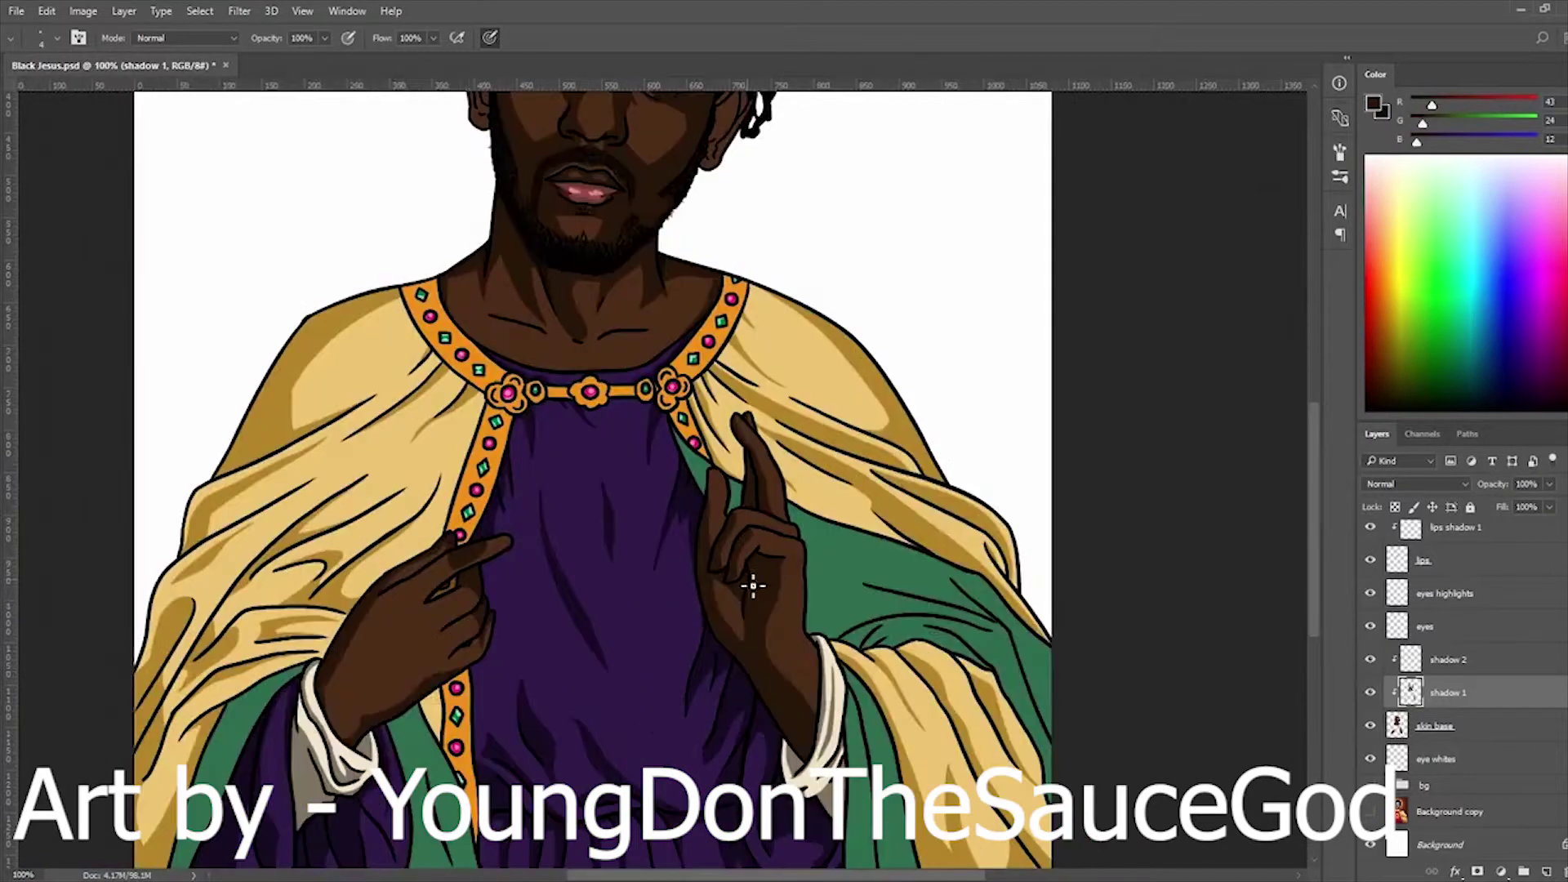
# - On the shadow 2 layer, paint deeper shadows in near-black brown (R 20, G 11, B 6) under the raised hand's curled fingers
pyautogui.hotkey('alt', ']')
pyautogui.press('i')
pyautogui.scroll(2, 749, 585)
pyautogui.scroll(-5, 535, 453)
pyautogui.press('b')
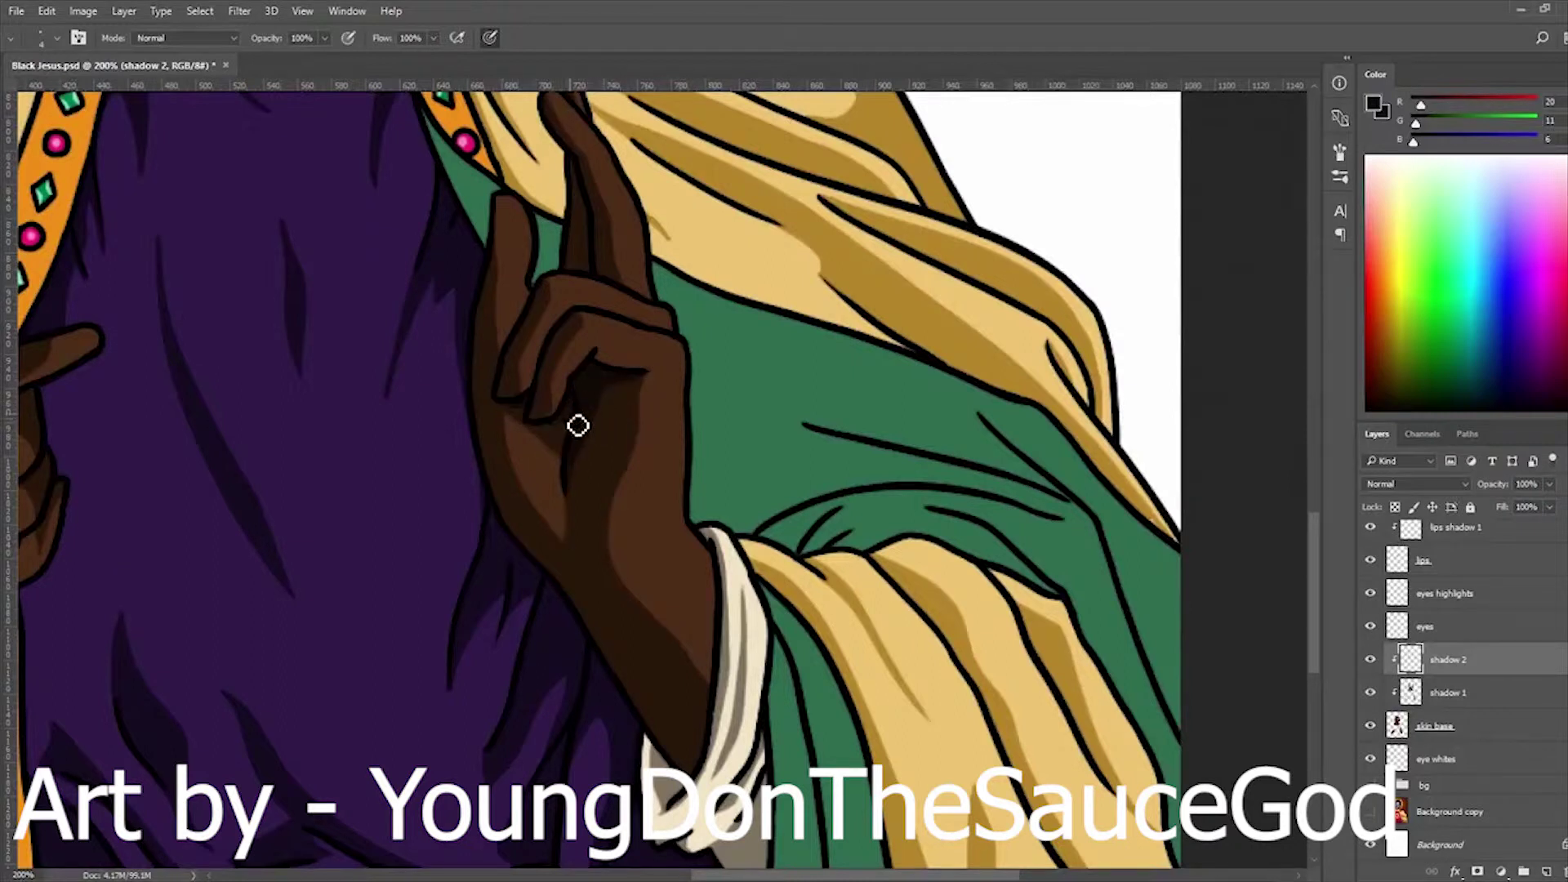
pyautogui.scroll(1, 572, 327)
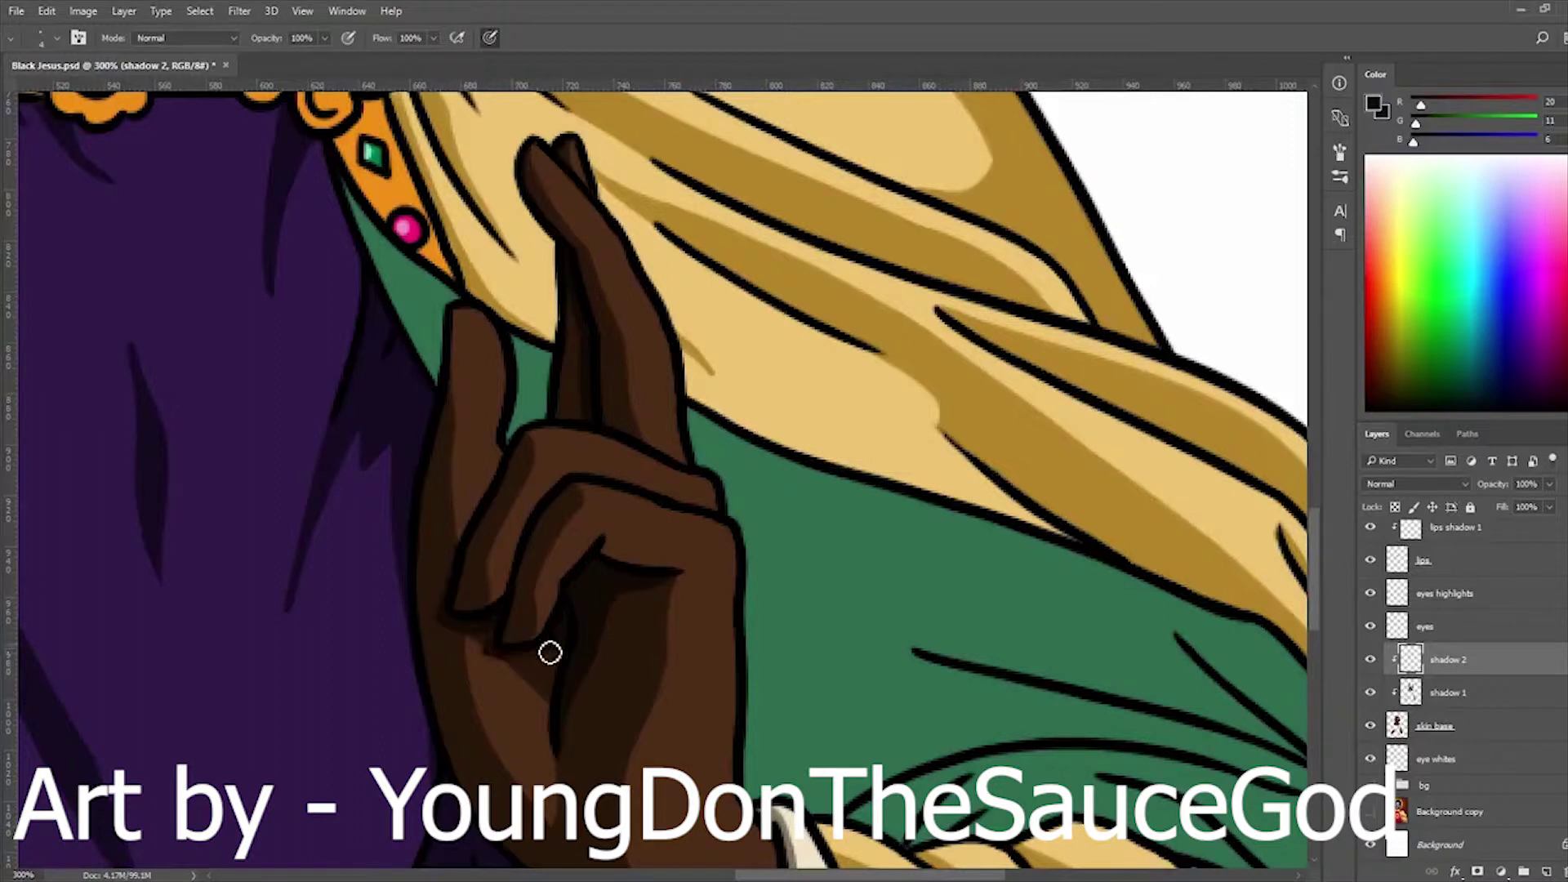
pyautogui.moveTo(550, 651); pyautogui.dragTo(307, 633)
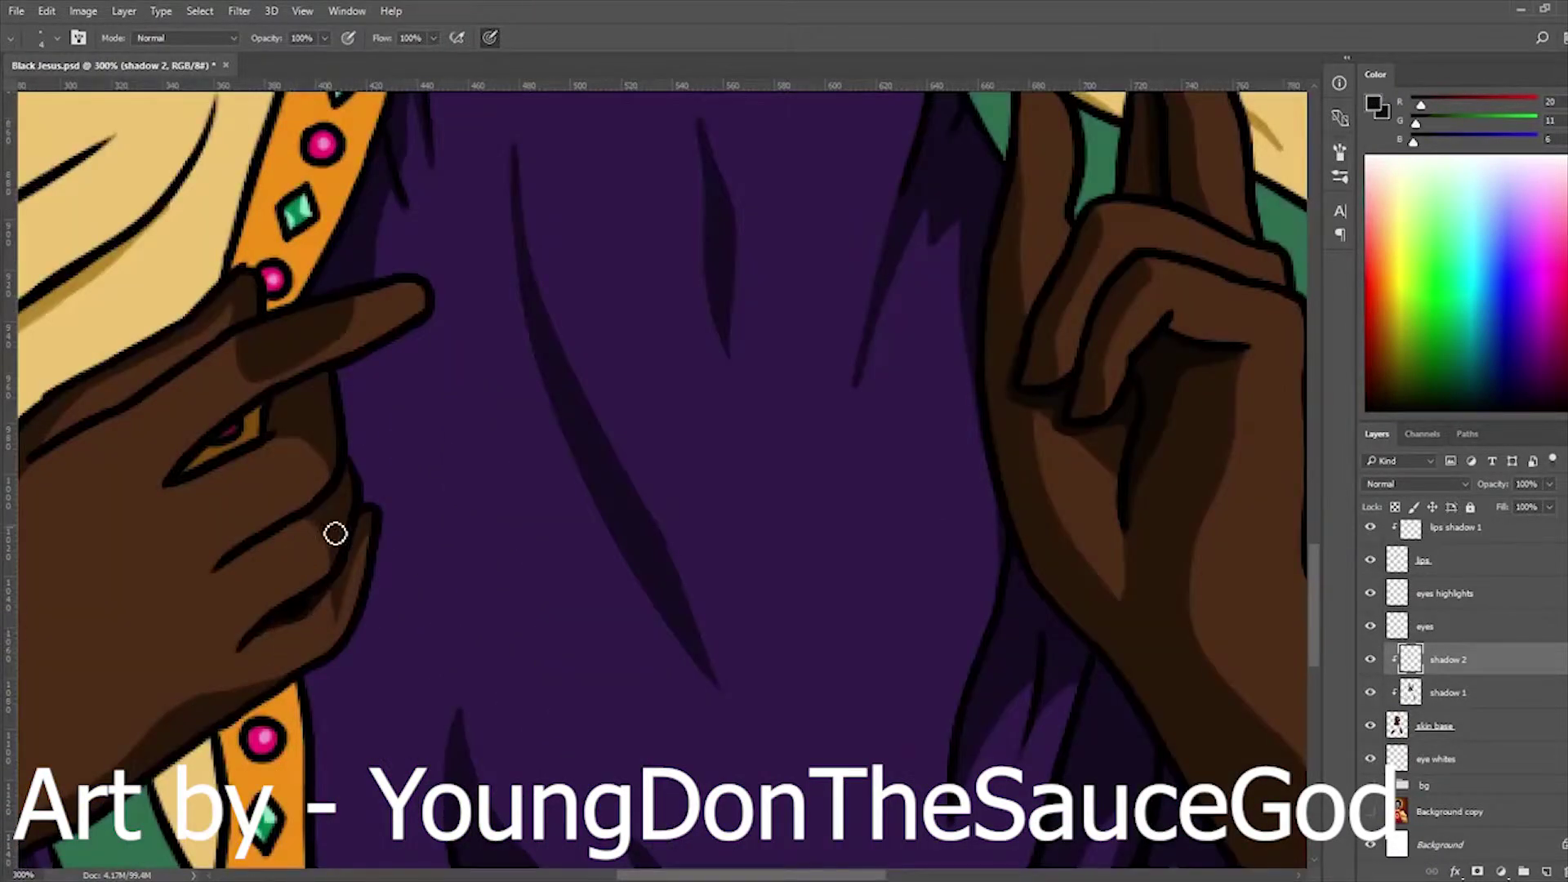
# - Deepen the pointing hand's shadows around its lower fingers and thumb-side edge on the shadow 2 layer
pyautogui.hscroll(-3, 302, 458)
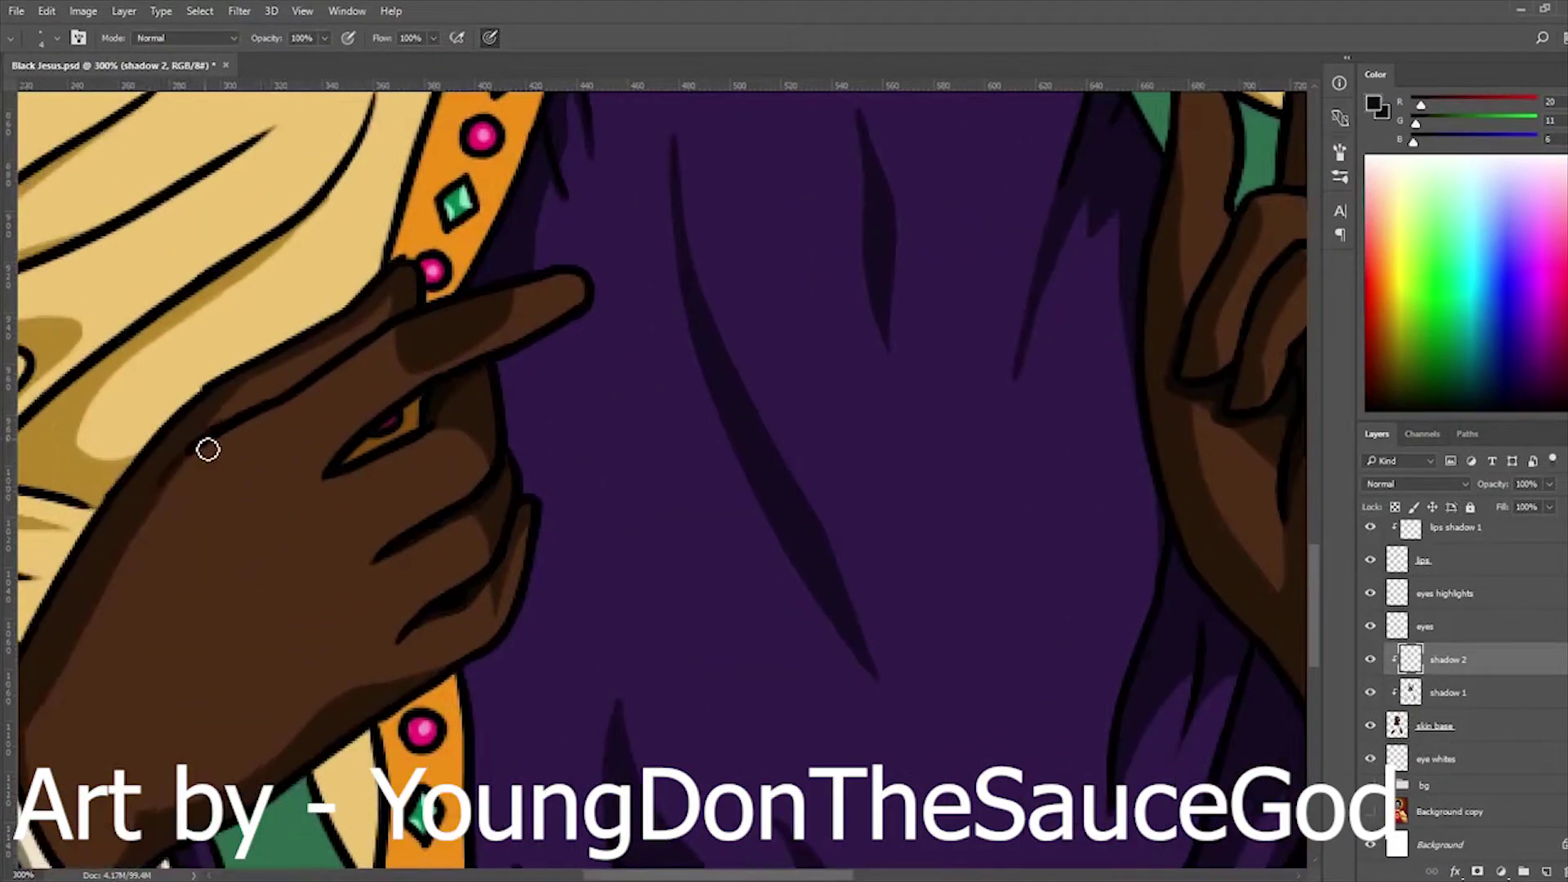
pyautogui.scroll(-3, 696, 491)
pyautogui.scroll(3, 347, 525)
pyautogui.scroll(-3, 411, 596)
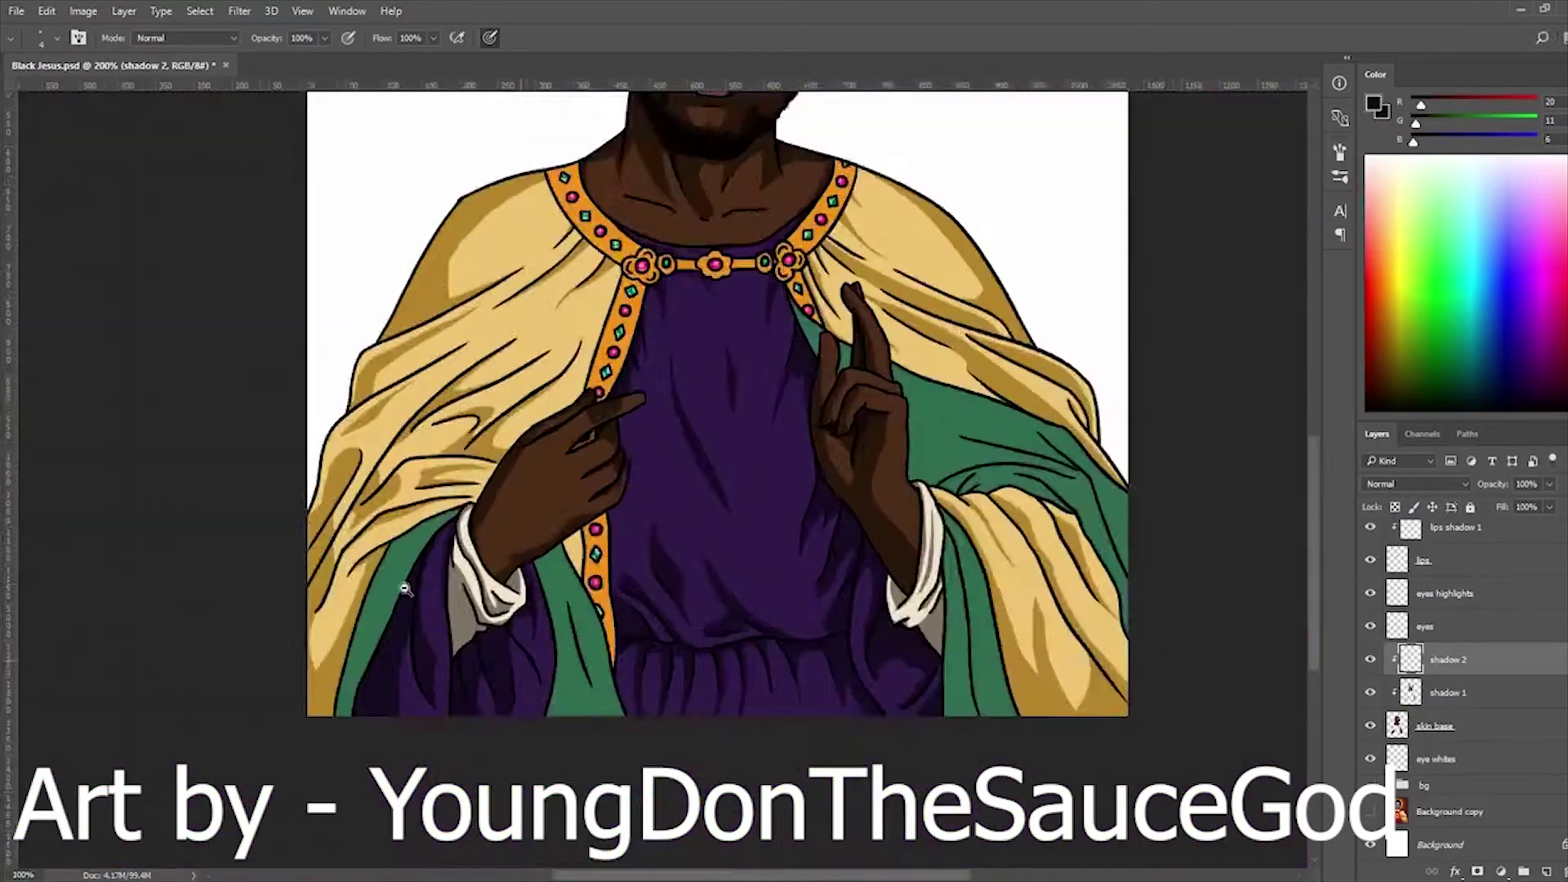
# - Add a layer named shadow above the green clothes layer and clip it to that layer
pyautogui.click(1370, 785)
pyautogui.click(1371, 785)
pyautogui.keyDown('ctrl'); pyautogui.click(956, 654); pyautogui.keyUp('ctrl')
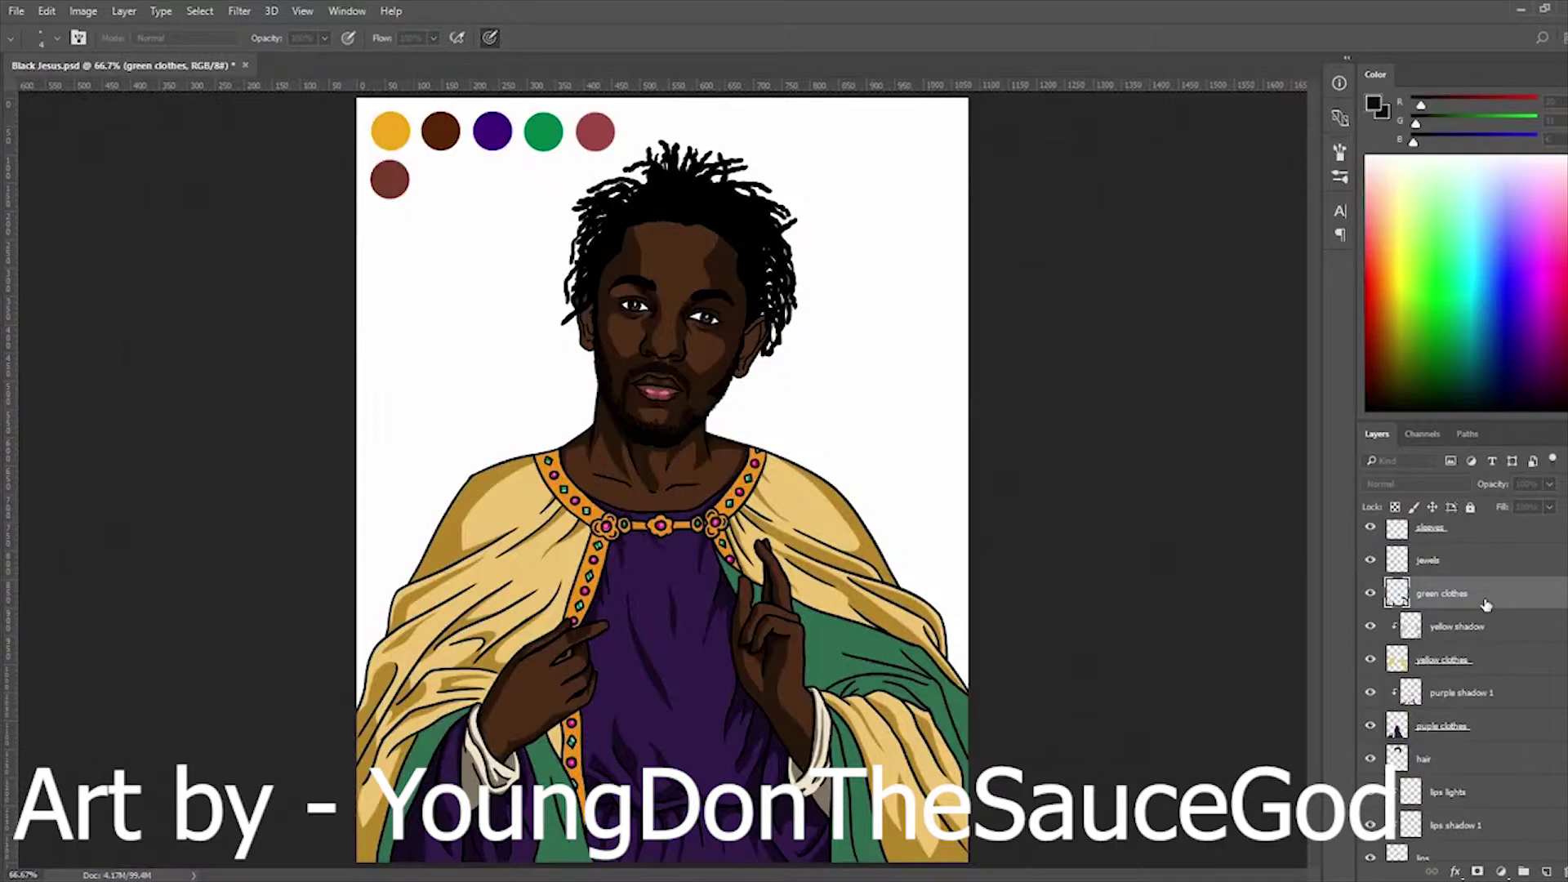
pyautogui.hotkey('ctrl', 'shift', 'n')
pyautogui.press('Return')
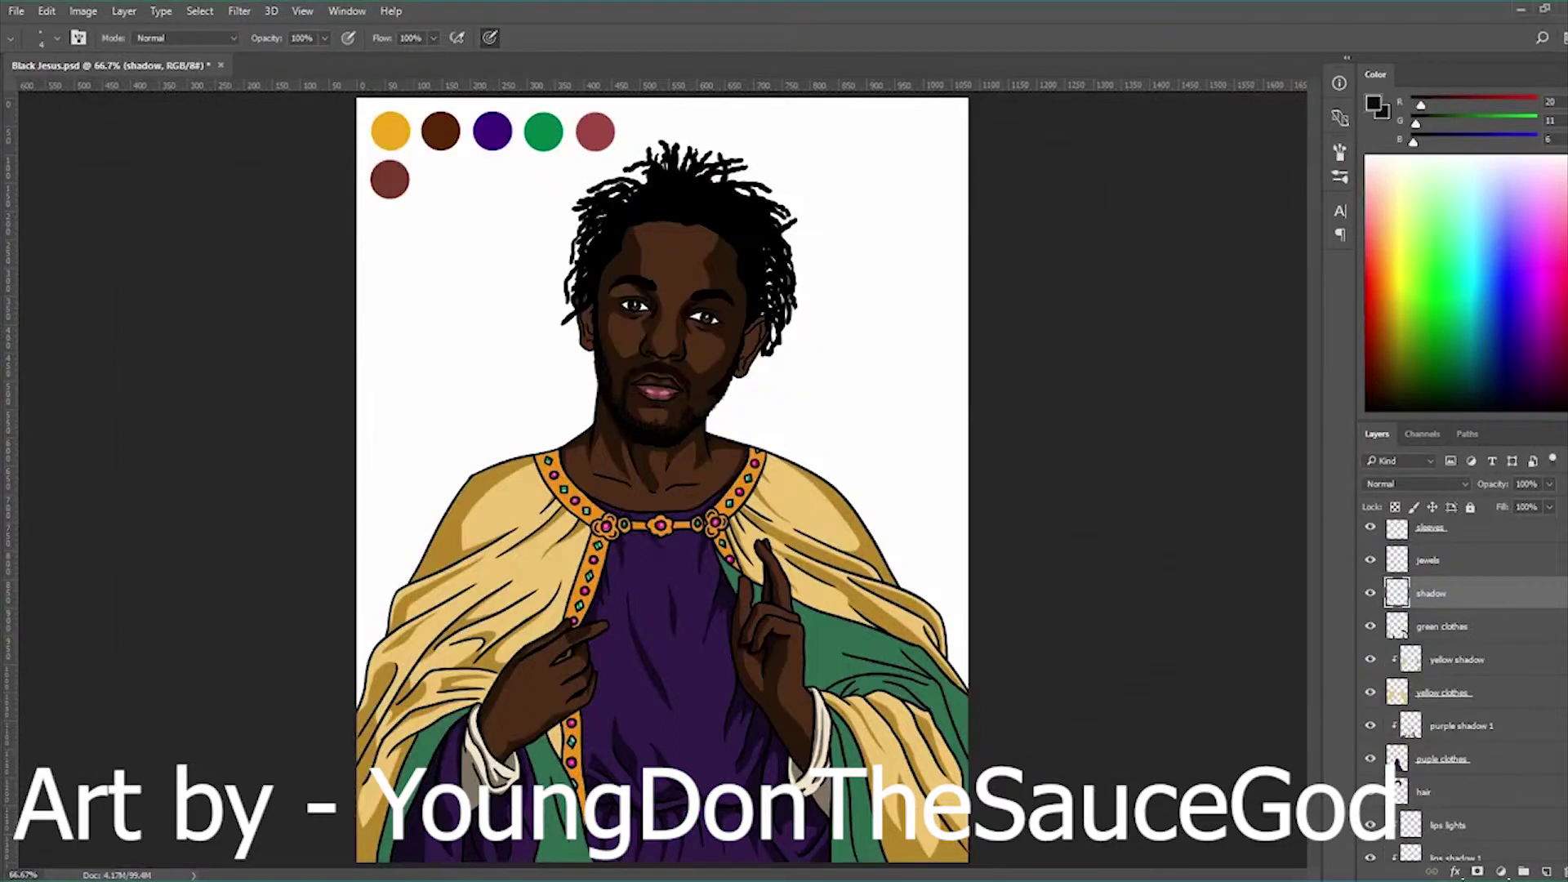
pyautogui.hotkey('ctrl', 'alt', 'g')
# - Set the brush colour to dark green (R 12, G 32, B 23) for the green cloth shadows
pyautogui.scroll(1, 745, 527)
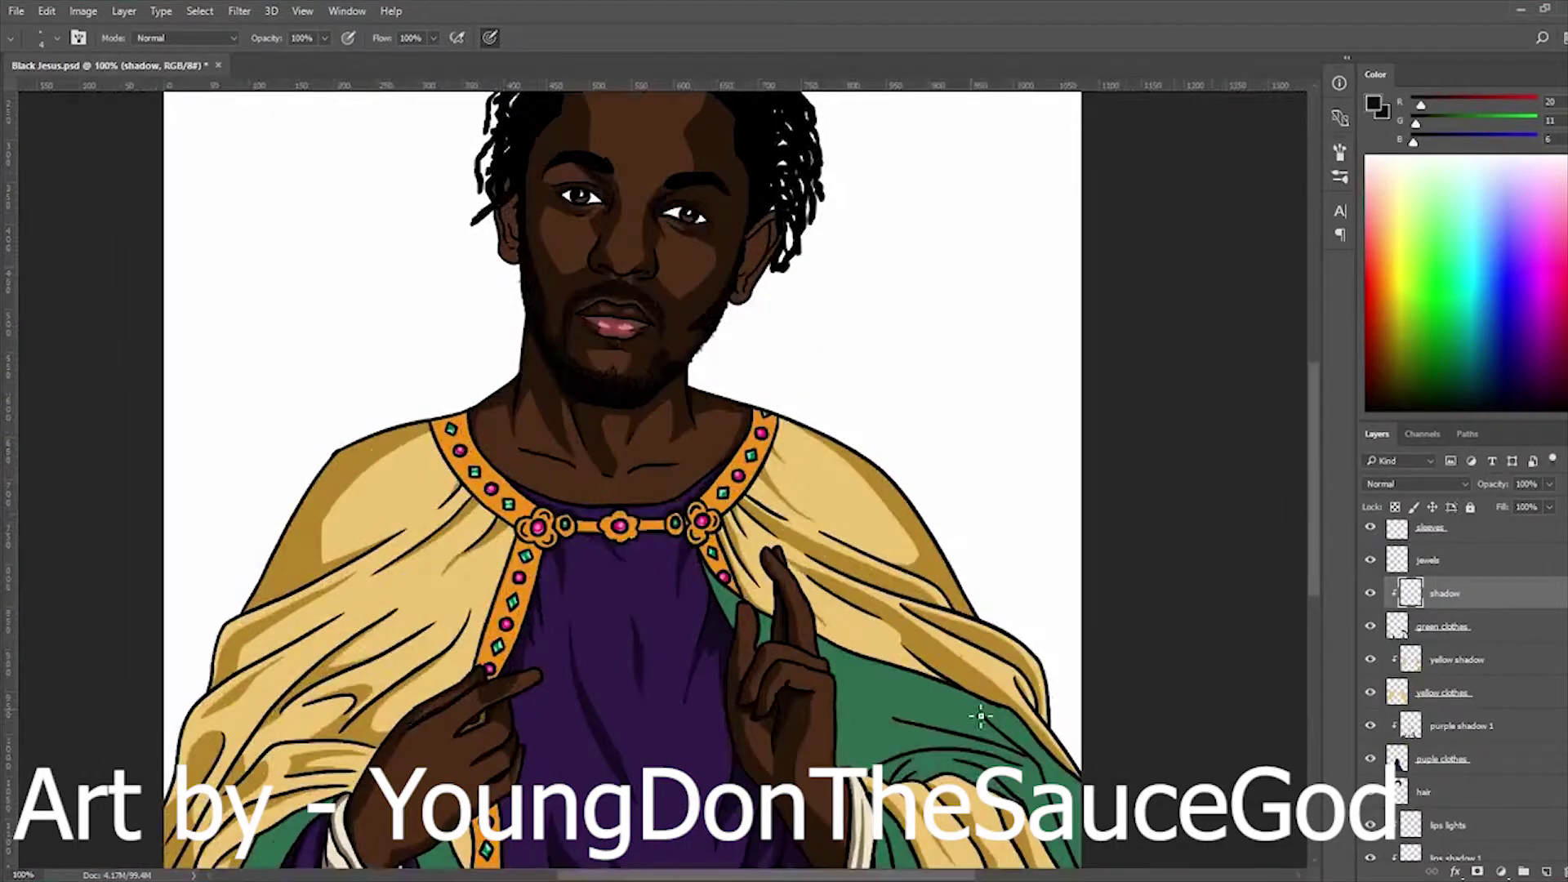
pyautogui.scroll(1, 861, 682)
pyautogui.press('r')
pyautogui.press('Return')
pyautogui.moveTo(1180, 269)
pyautogui.mouseDown()
pyautogui.moveTo(847, 658)
pyautogui.moveTo(758, 471)
pyautogui.mouseUp()
pyautogui.press('b')
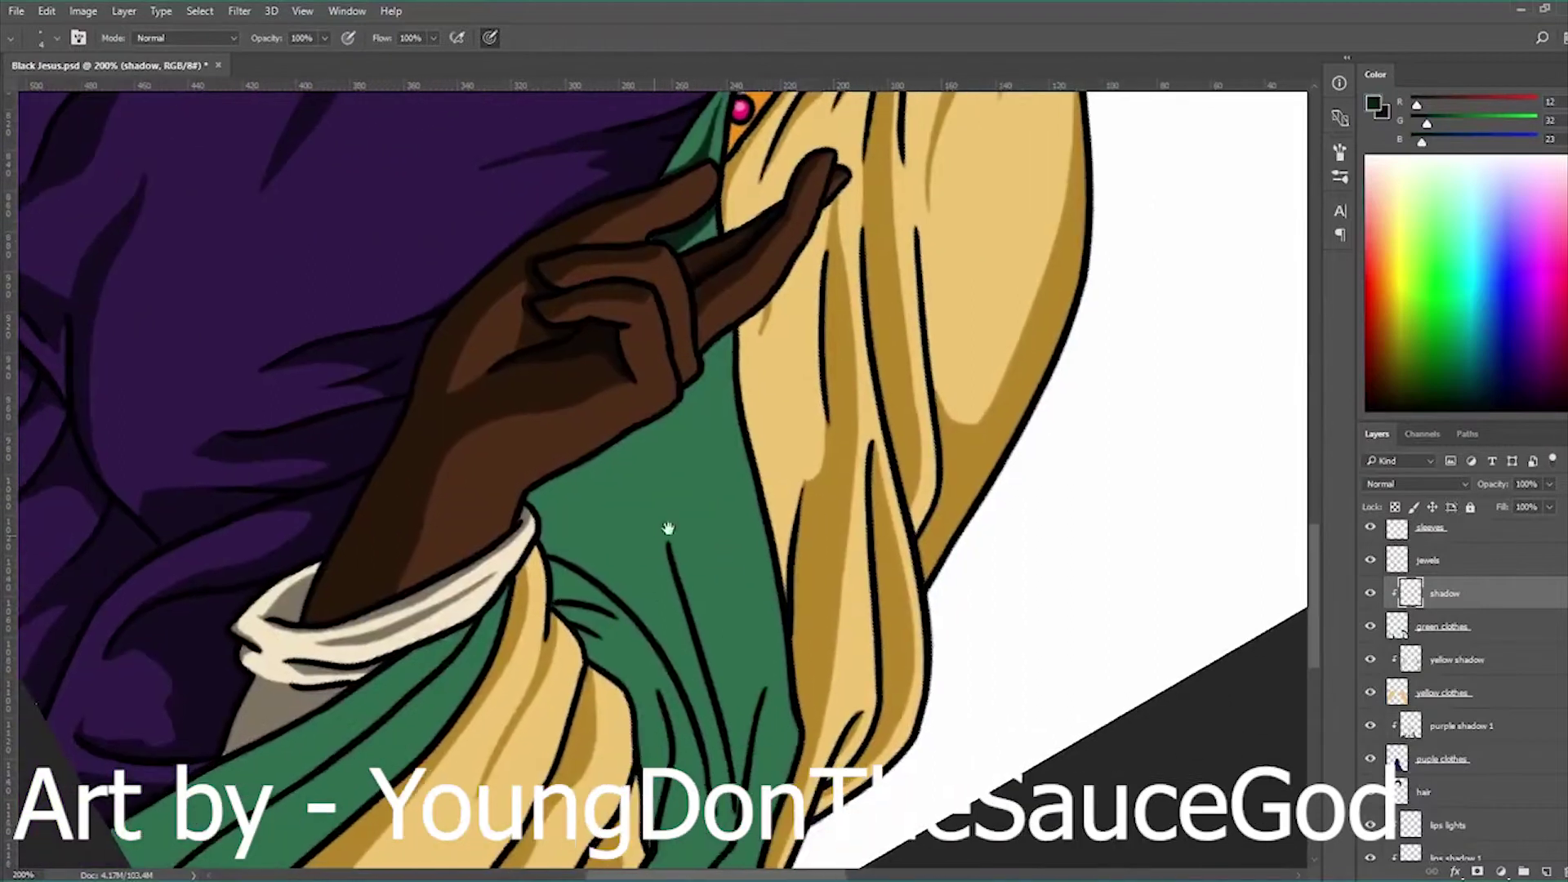
# - Outline and fill the large dark green shadow on the cloth between the raised hand's wrist and the long fold line
pyautogui.scroll(-3, 665, 525)
pyautogui.moveTo(696, 347); pyautogui.dragTo(666, 539)
pyautogui.moveTo(702, 695); pyautogui.dragTo(651, 560)
pyautogui.moveTo(662, 410)
pyautogui.mouseDown()
pyautogui.moveTo(646, 564)
pyautogui.moveTo(729, 502)
pyautogui.moveTo(756, 455)
pyautogui.mouseUp()
pyautogui.scroll(2, 756, 455)
pyautogui.moveTo(713, 539)
pyautogui.mouseDown()
pyautogui.moveTo(840, 406)
pyautogui.moveTo(757, 483)
pyautogui.moveTo(720, 567)
pyautogui.mouseUp()
pyautogui.press('l')
pyautogui.hotkey('alt', 'BackSpace')
pyautogui.press('b')
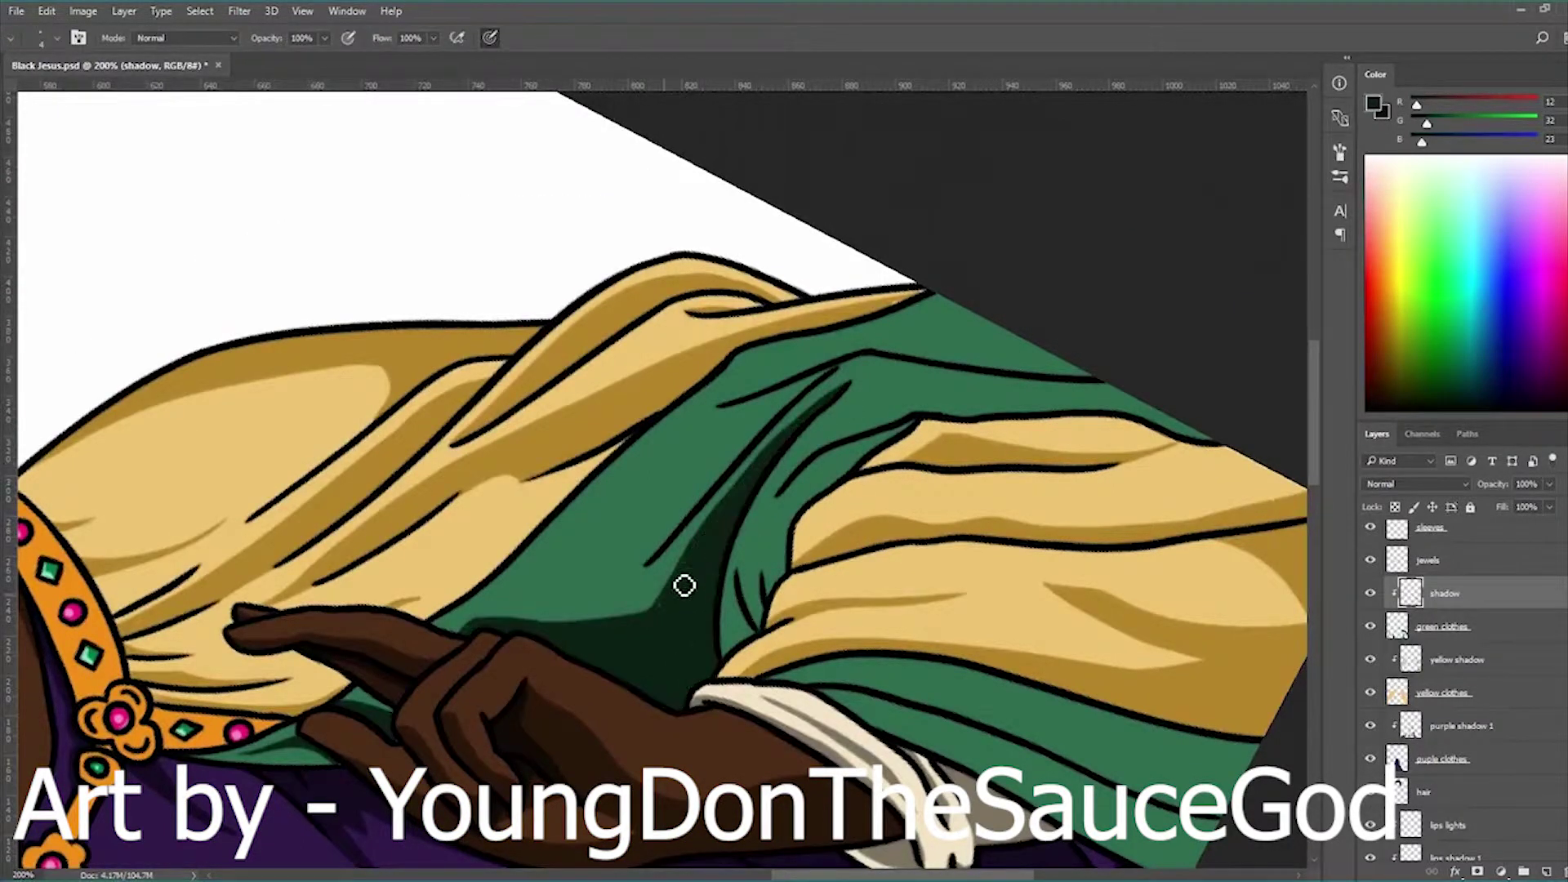
# - Paint dark green shadows beside the long fold line's tip and on a small curved crease near the yellow cape edge
pyautogui.scroll(2, 684, 585)
pyautogui.press('r')
pyautogui.moveTo(897, 562)
pyautogui.mouseDown()
pyautogui.moveTo(648, 689)
pyautogui.moveTo(865, 613)
pyautogui.moveTo(718, 700)
pyautogui.moveTo(588, 480)
pyautogui.moveTo(637, 645)
pyautogui.moveTo(591, 483)
pyautogui.moveTo(590, 514)
pyautogui.mouseUp()
pyautogui.press('space')
pyautogui.moveTo(747, 654); pyautogui.dragTo(690, 572)
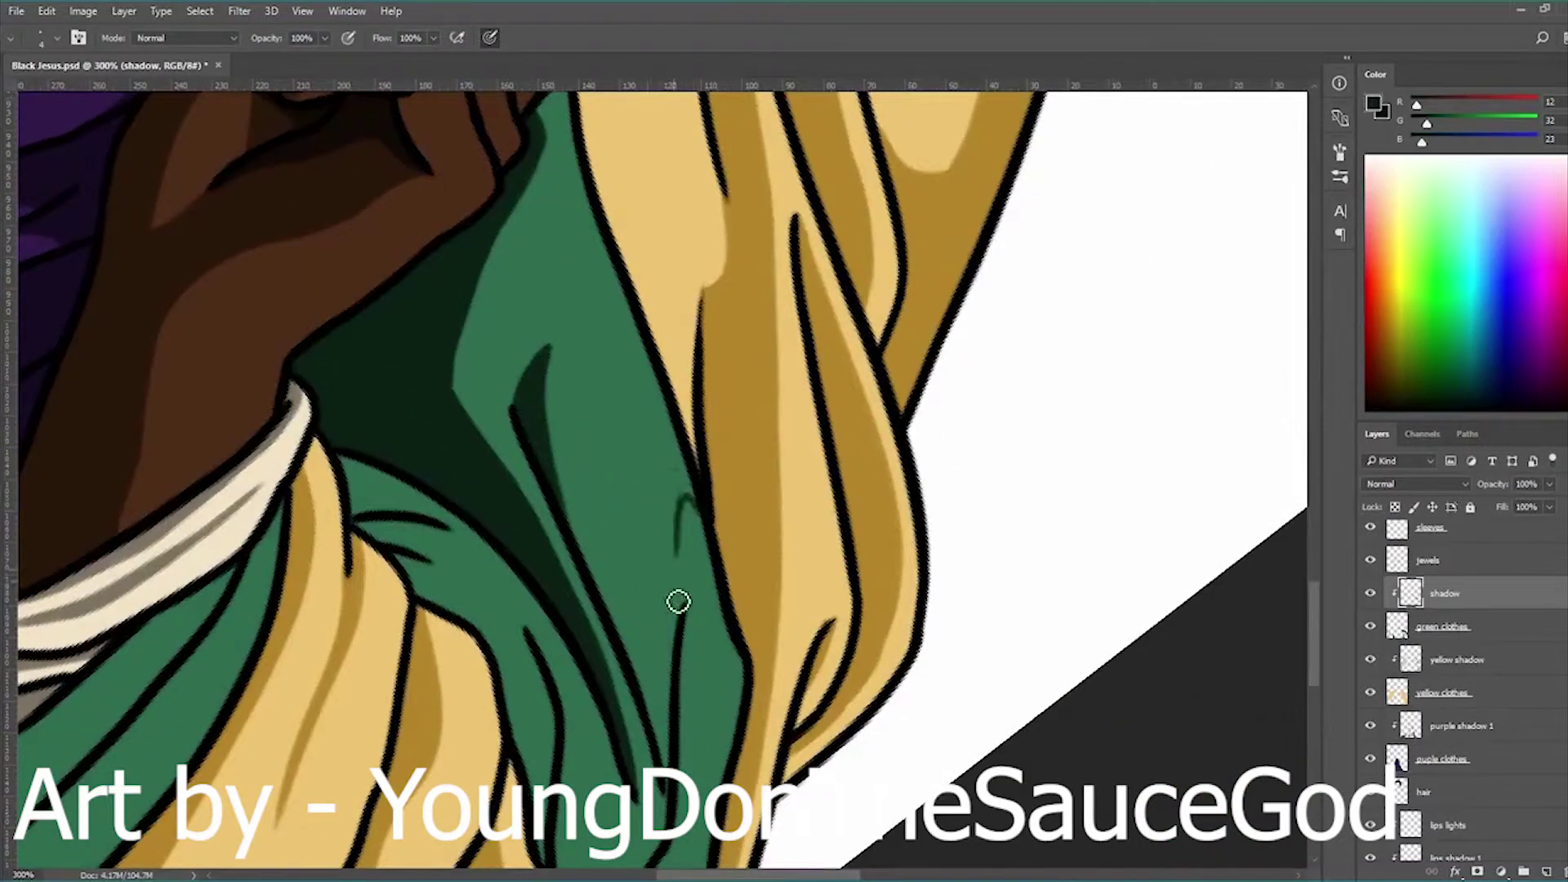
pyautogui.moveTo(665, 577); pyautogui.dragTo(663, 463)
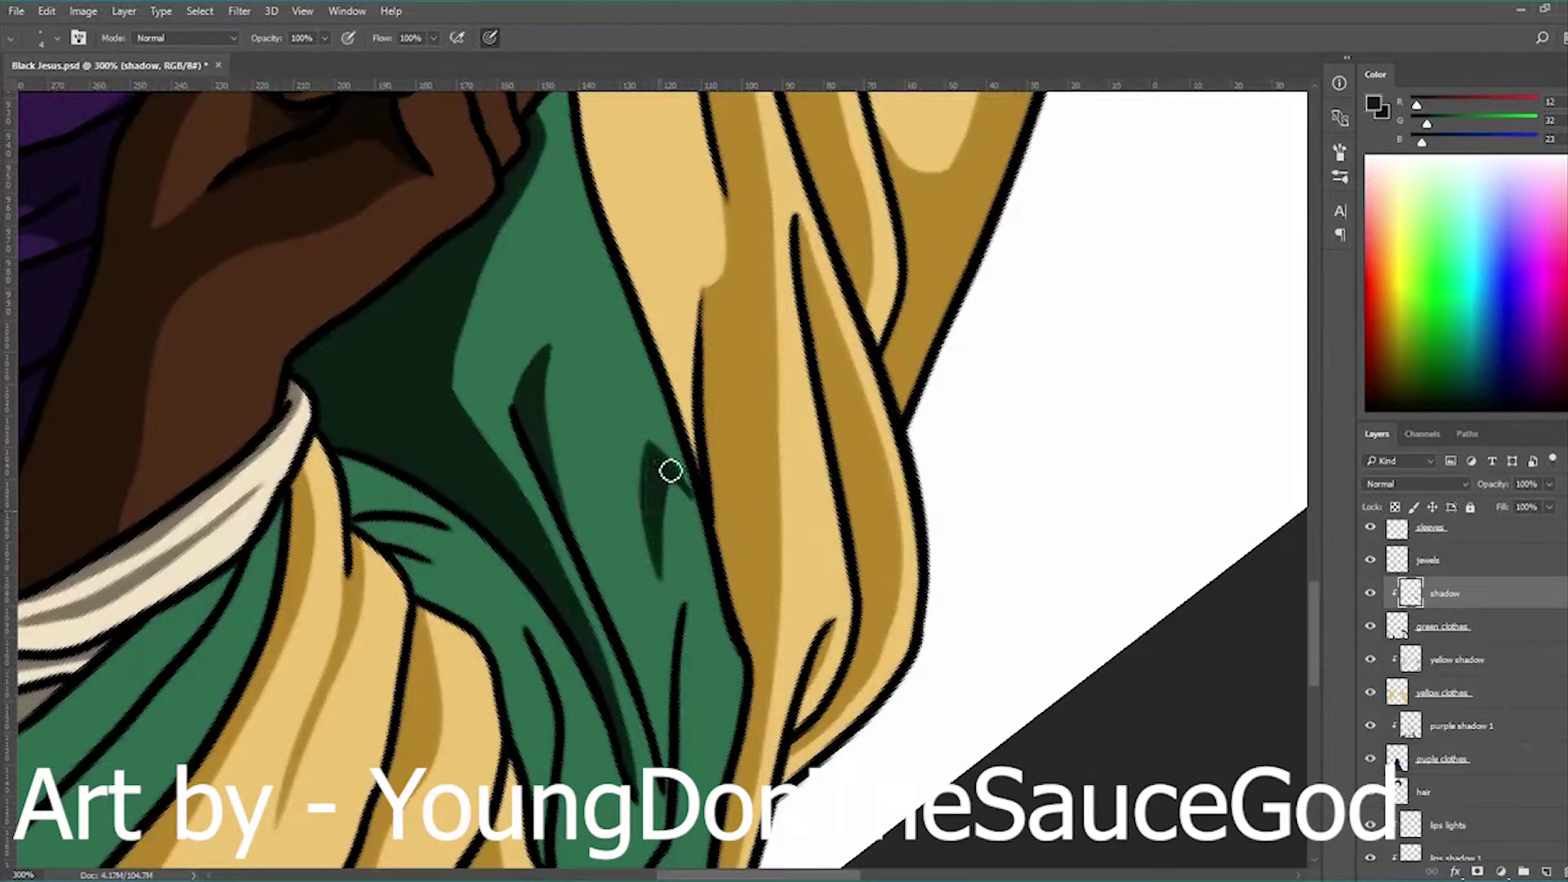
# - Outline a shadow along the green cloth's outer fold beside the yellow cape, then fill its expanded Magic Wand selection with dark green
pyautogui.press('space')
pyautogui.moveTo(732, 704)
pyautogui.mouseDown()
pyautogui.moveTo(689, 704)
pyautogui.moveTo(682, 504)
pyautogui.mouseUp()
pyautogui.moveTo(677, 380)
pyautogui.mouseDown()
pyautogui.moveTo(658, 455)
pyautogui.moveTo(711, 483)
pyautogui.mouseUp()
pyautogui.scroll(-2, 726, 535)
pyautogui.scroll(-2, 707, 749)
pyautogui.press('w')
pyautogui.click(742, 602)
pyautogui.hotkey('alt', 's')
pyautogui.press('m')
pyautogui.press('e')
pyautogui.press('Return')
pyautogui.hotkey('alt', 'BackSpace')
pyautogui.hotkey('ctrl', 'd')
# - Paint dark green shadows on the small green folds just above the yellow sleeve drape
pyautogui.press('r')
pyautogui.moveTo(694, 584); pyautogui.dragTo(654, 539)
pyautogui.moveTo(491, 458); pyautogui.dragTo(427, 526)
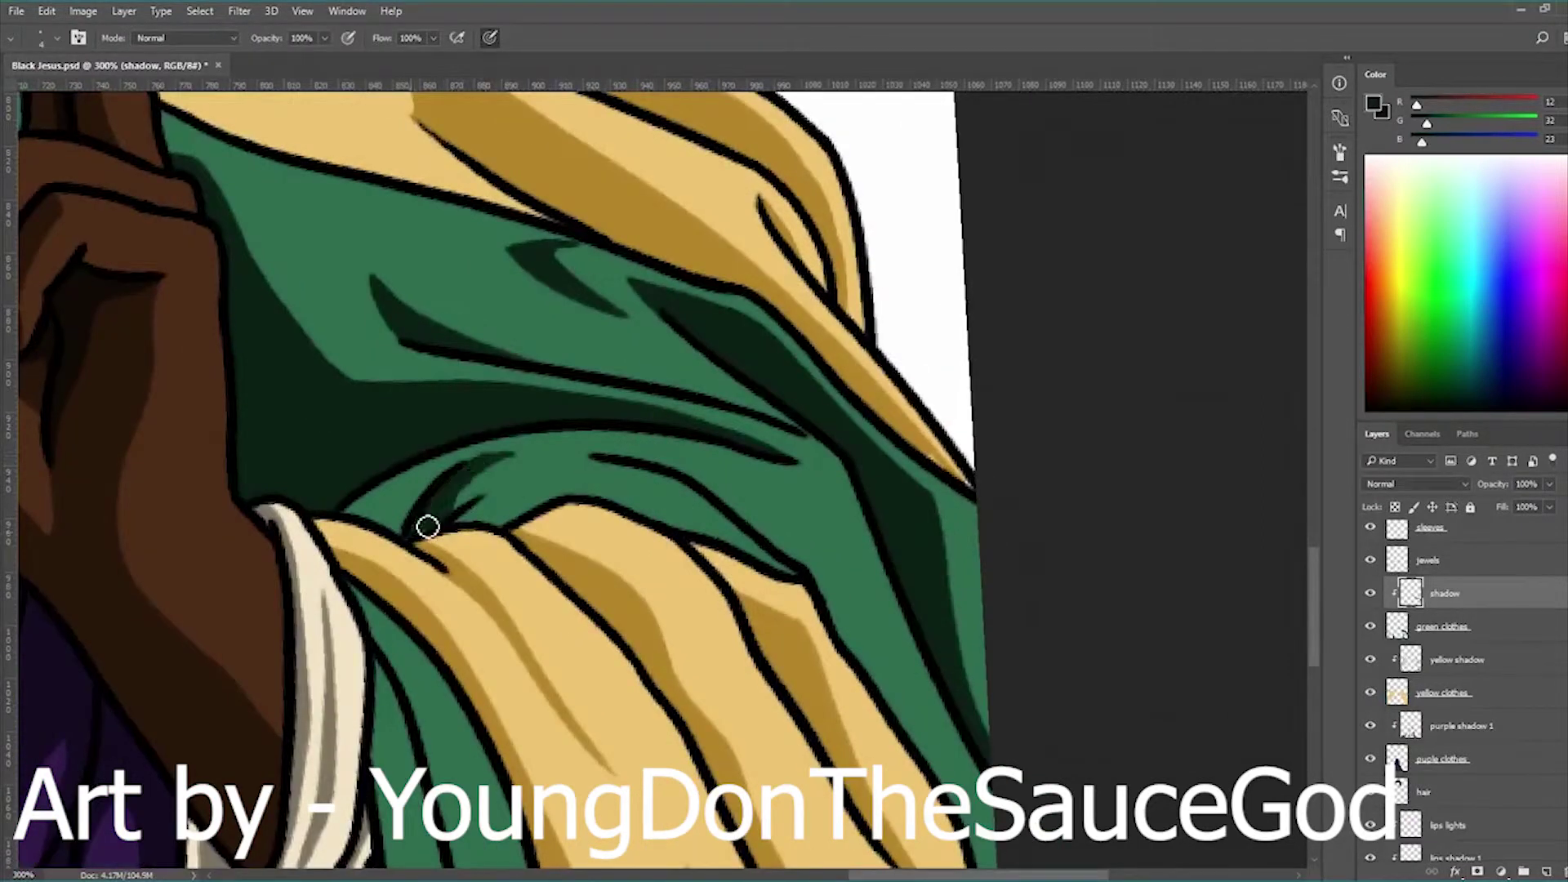
pyautogui.press('e')
pyautogui.press('b')
pyautogui.moveTo(420, 475); pyautogui.dragTo(342, 526)
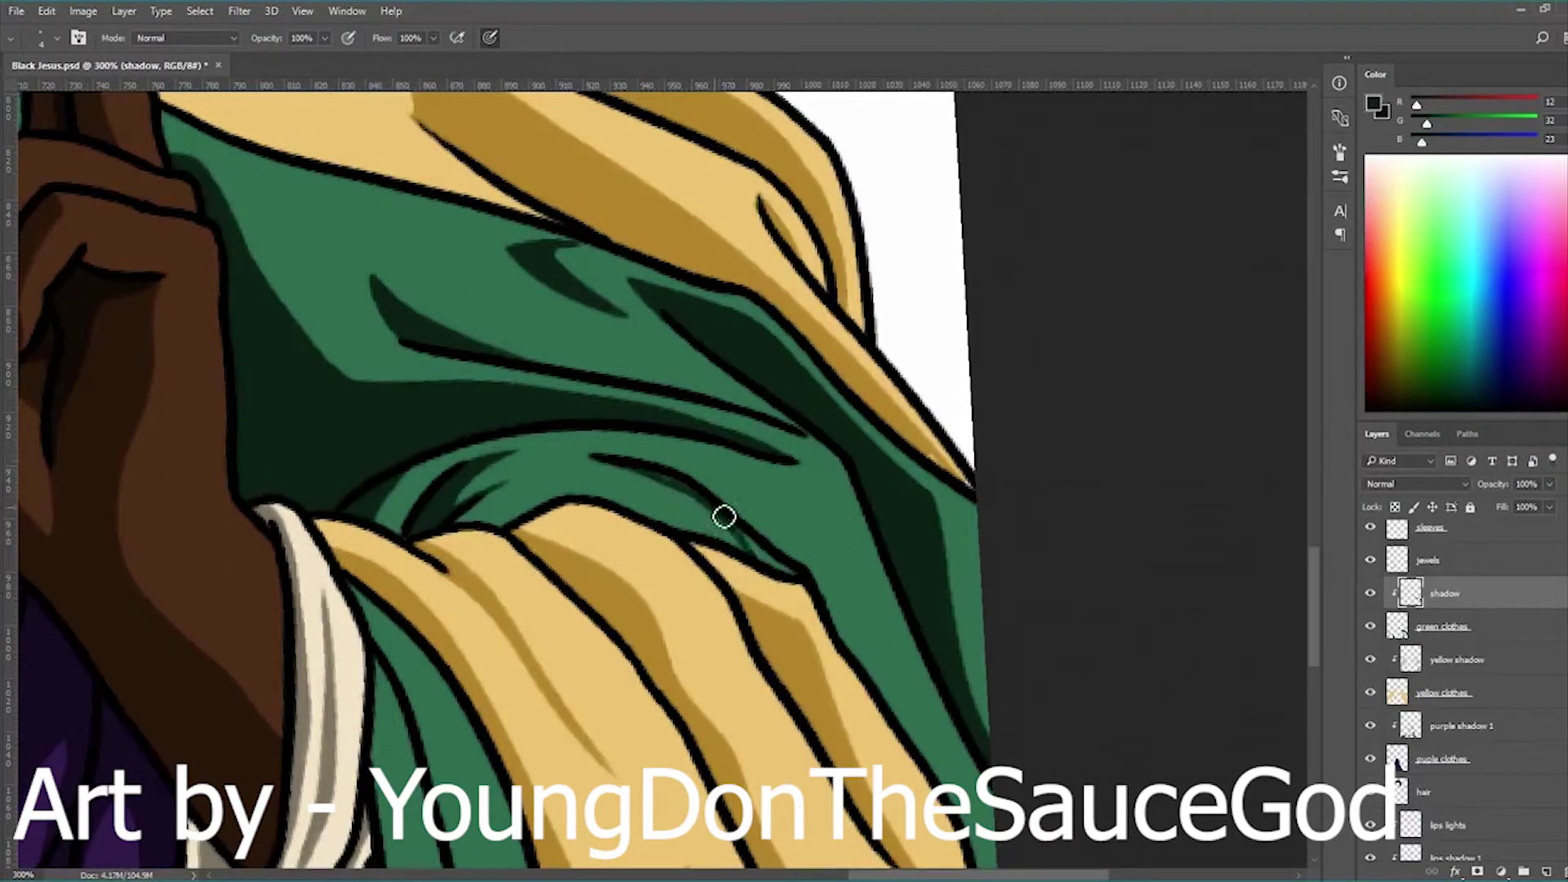
pyautogui.moveTo(738, 609); pyautogui.dragTo(802, 567)
pyautogui.moveTo(759, 401)
pyautogui.mouseDown()
pyautogui.moveTo(722, 490)
pyautogui.moveTo(665, 480)
pyautogui.moveTo(752, 561)
pyautogui.moveTo(767, 505)
pyautogui.moveTo(686, 767)
pyautogui.moveTo(782, 520)
pyautogui.moveTo(731, 483)
pyautogui.moveTo(648, 479)
pyautogui.moveTo(418, 866)
pyautogui.mouseUp()
pyautogui.hotkey('ctrl', '-')
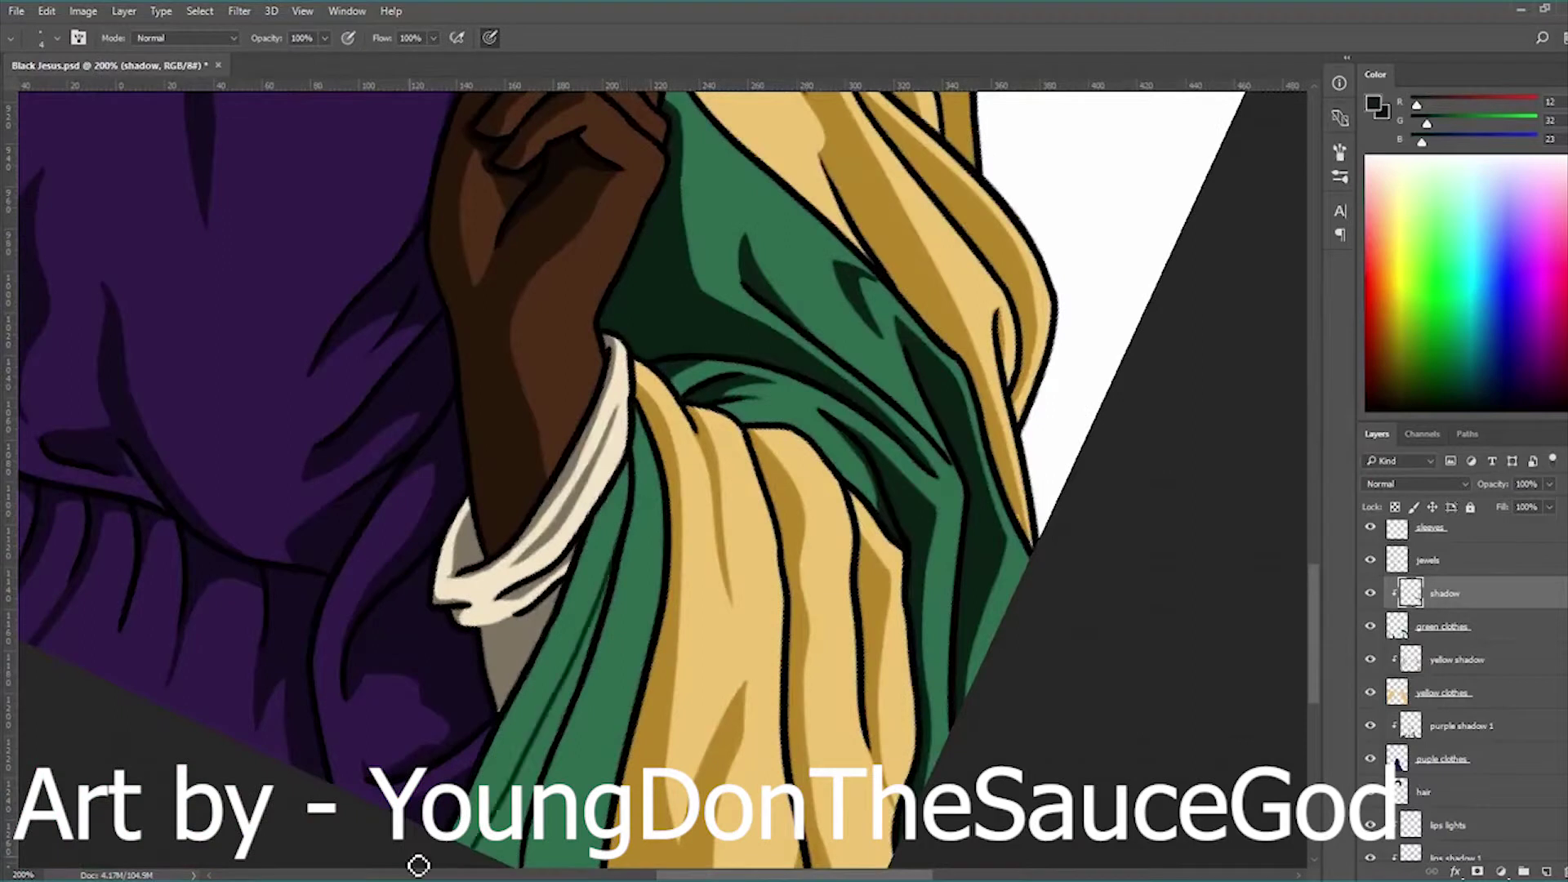
# - Outline and fill dark green shadows on the green strip beside the raised hand's white cuff and along its dividing fold line
pyautogui.moveTo(542, 692); pyautogui.dragTo(508, 746)
pyautogui.press('g')
pyautogui.press('b')
pyautogui.moveTo(590, 657); pyautogui.dragTo(574, 790)
pyautogui.moveTo(584, 686); pyautogui.dragTo(575, 739)
pyautogui.scroll(1, 607, 654)
pyautogui.moveTo(601, 628)
pyautogui.mouseDown()
pyautogui.moveTo(665, 497)
pyautogui.moveTo(685, 360)
pyautogui.mouseUp()
pyautogui.press('e')
pyautogui.press('b')
pyautogui.moveTo(572, 764); pyautogui.dragTo(665, 572)
# - Outline a pointed shadow at the lower end of the green strip next to the yellow drape and fill it dark green
pyautogui.scroll(-2, 605, 651)
pyautogui.moveTo(625, 723)
pyautogui.mouseDown()
pyautogui.moveTo(614, 652)
pyautogui.moveTo(605, 679)
pyautogui.moveTo(619, 570)
pyautogui.mouseUp()
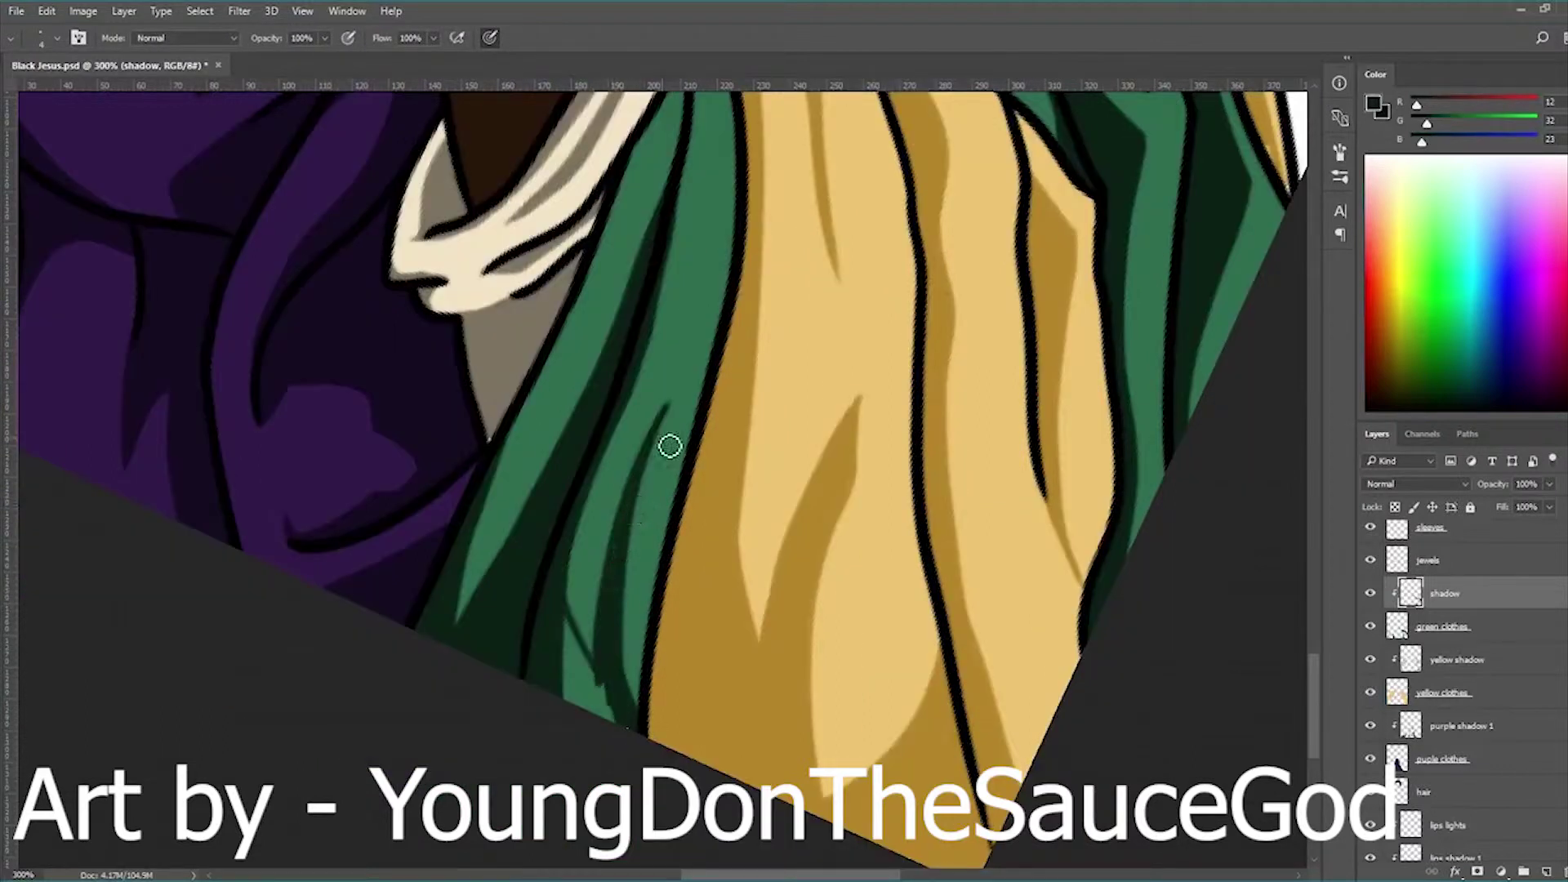
pyautogui.press('g')
pyautogui.click(570, 627)
pyautogui.press('b')
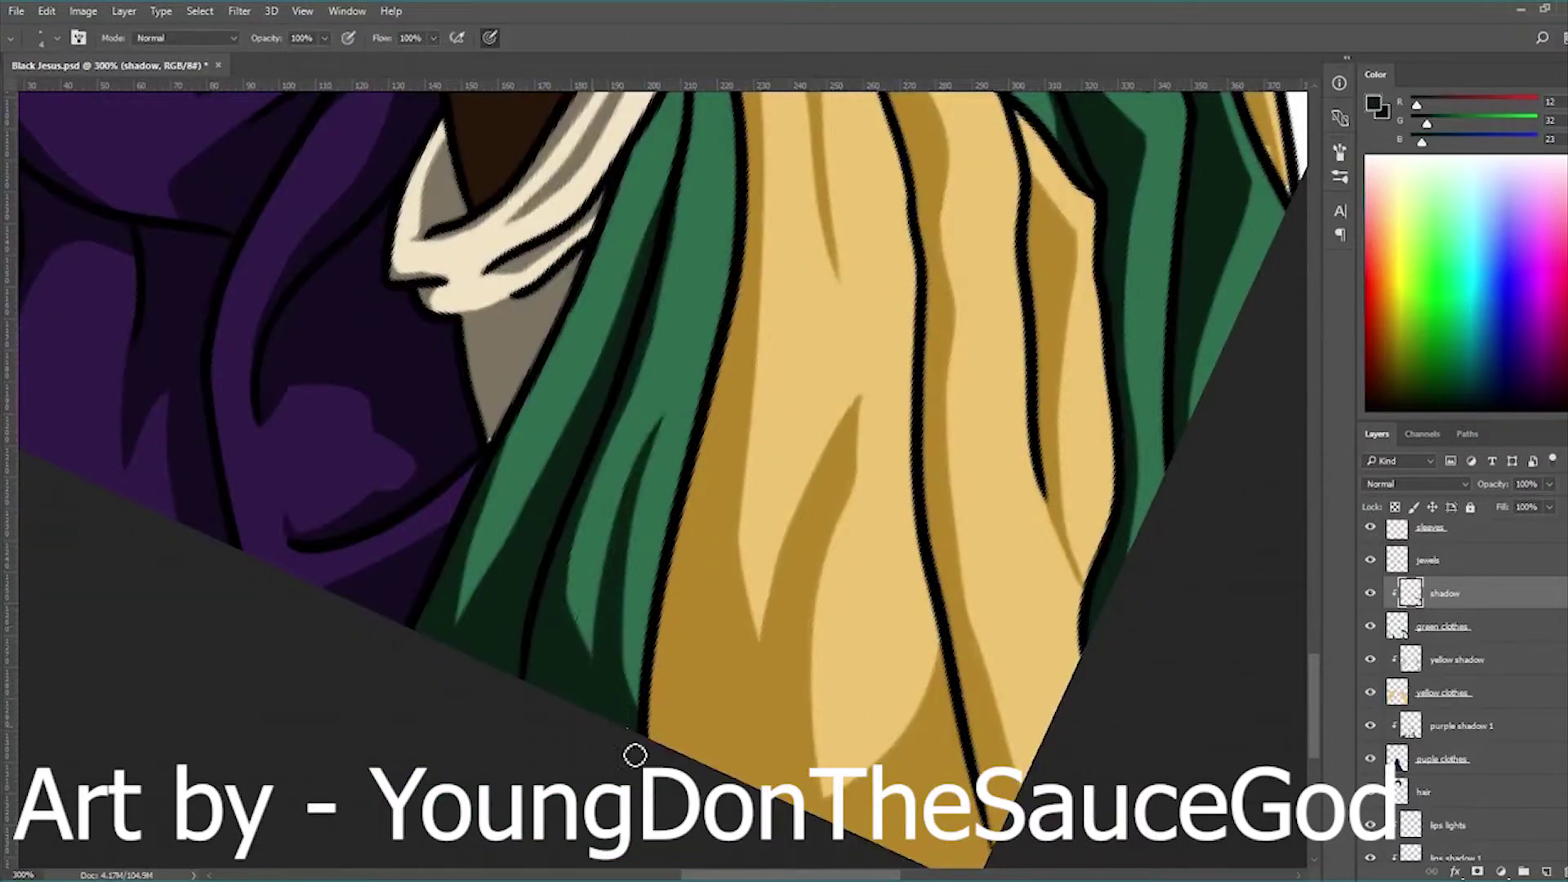
# - Select the green clothes layer and pick up its base green (R 47, G 108, B 80)
pyautogui.click(1468, 641)
pyautogui.scroll(5, 755, 299)
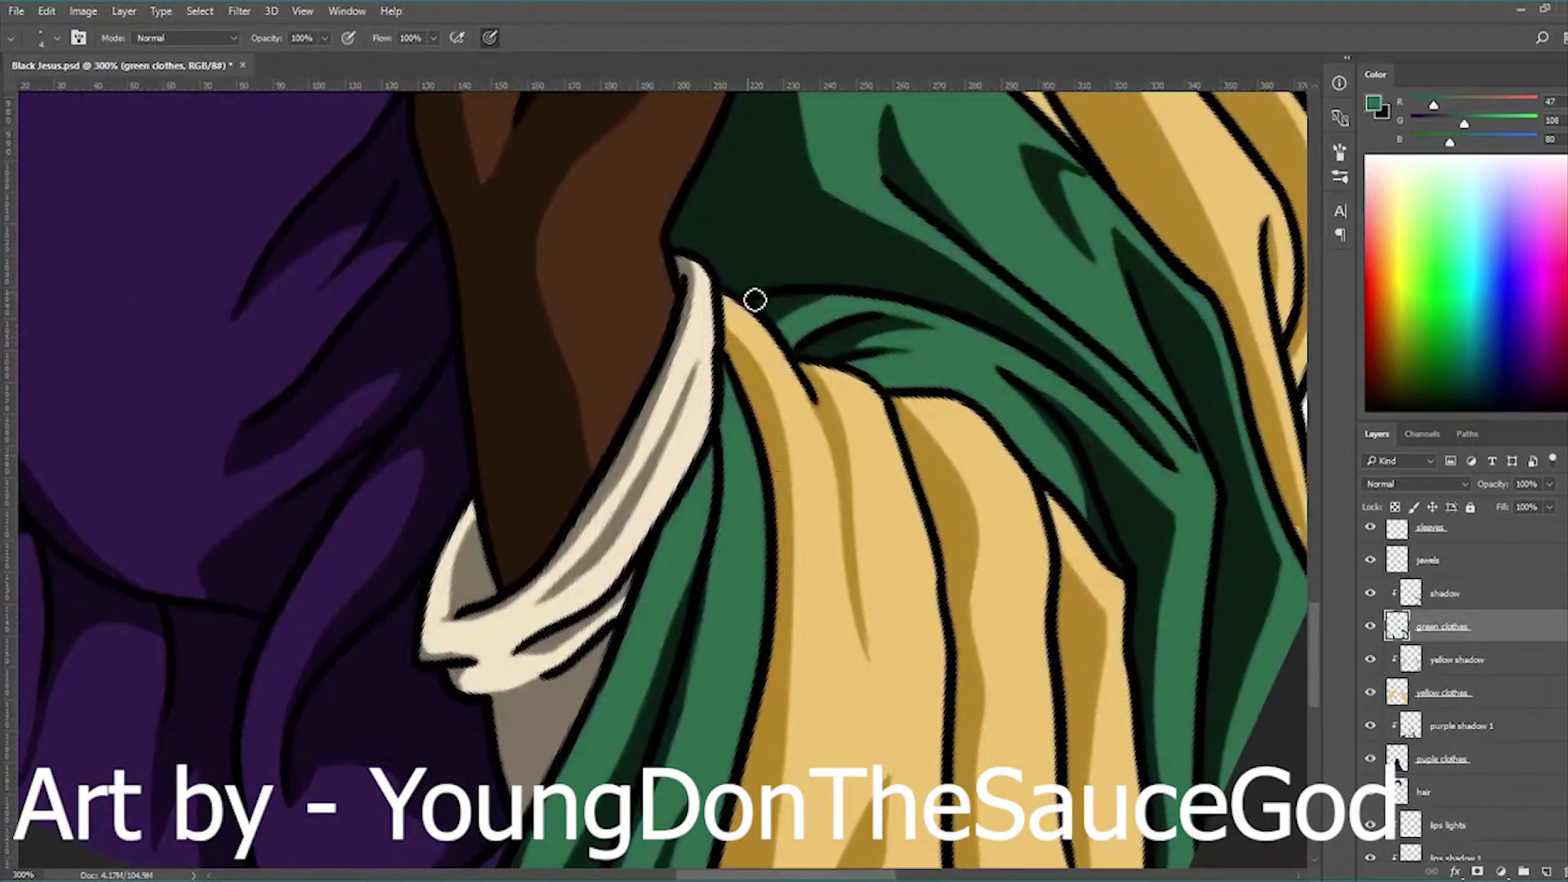
pyautogui.scroll(-5, 873, 456)
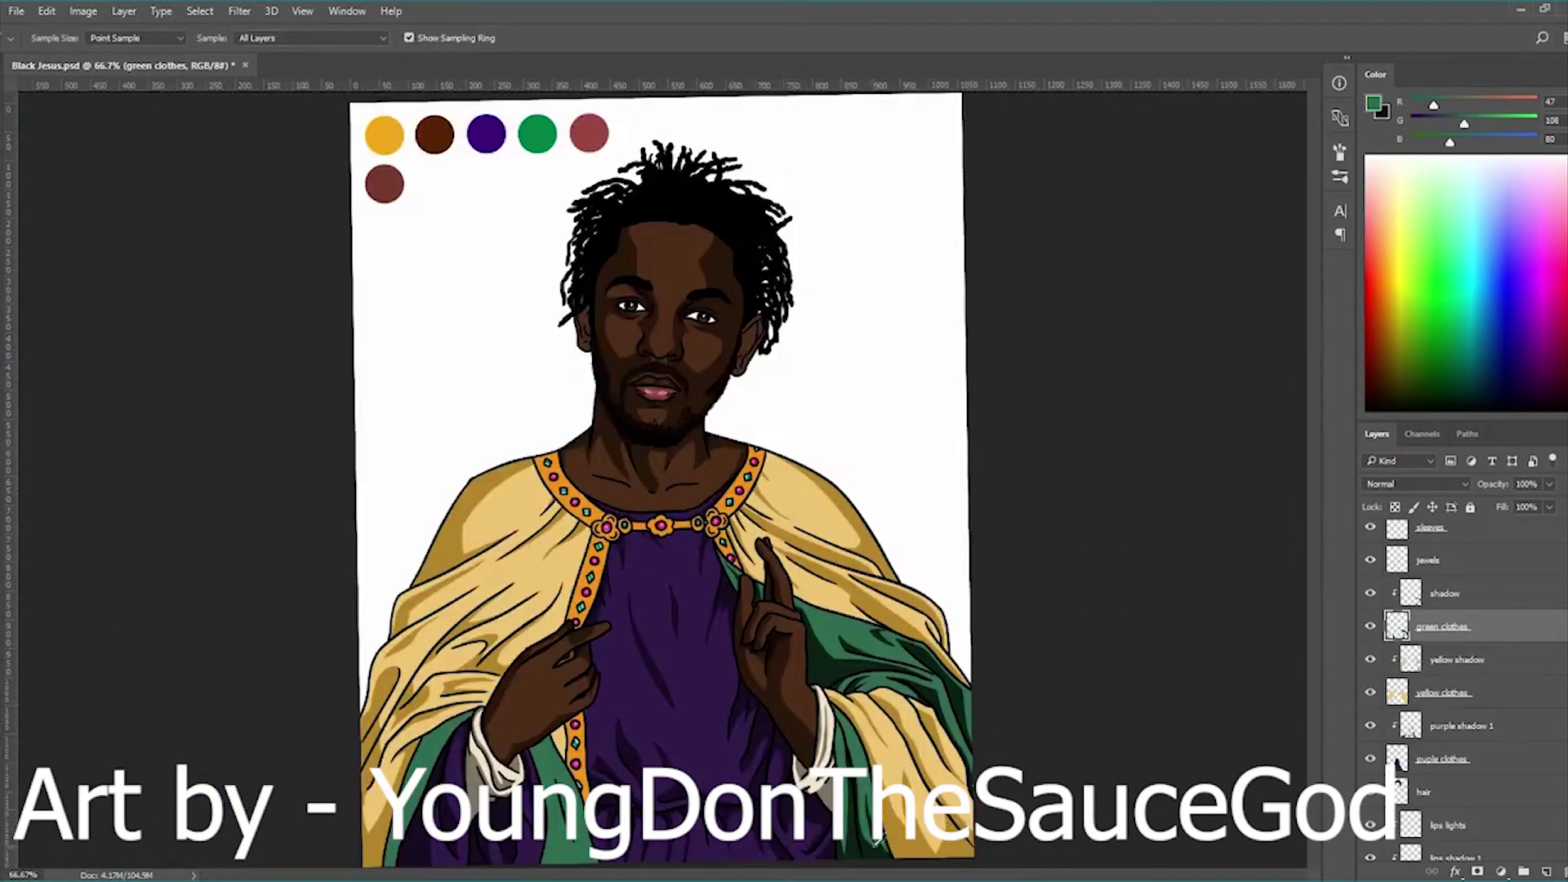
# - On the shadow layer, paint dark green shadows under the pointing hand and down the inner edge of the green panel below it
pyautogui.scroll(4, 637, 787)
pyautogui.press('b')
pyautogui.hotkey('alt', ']')
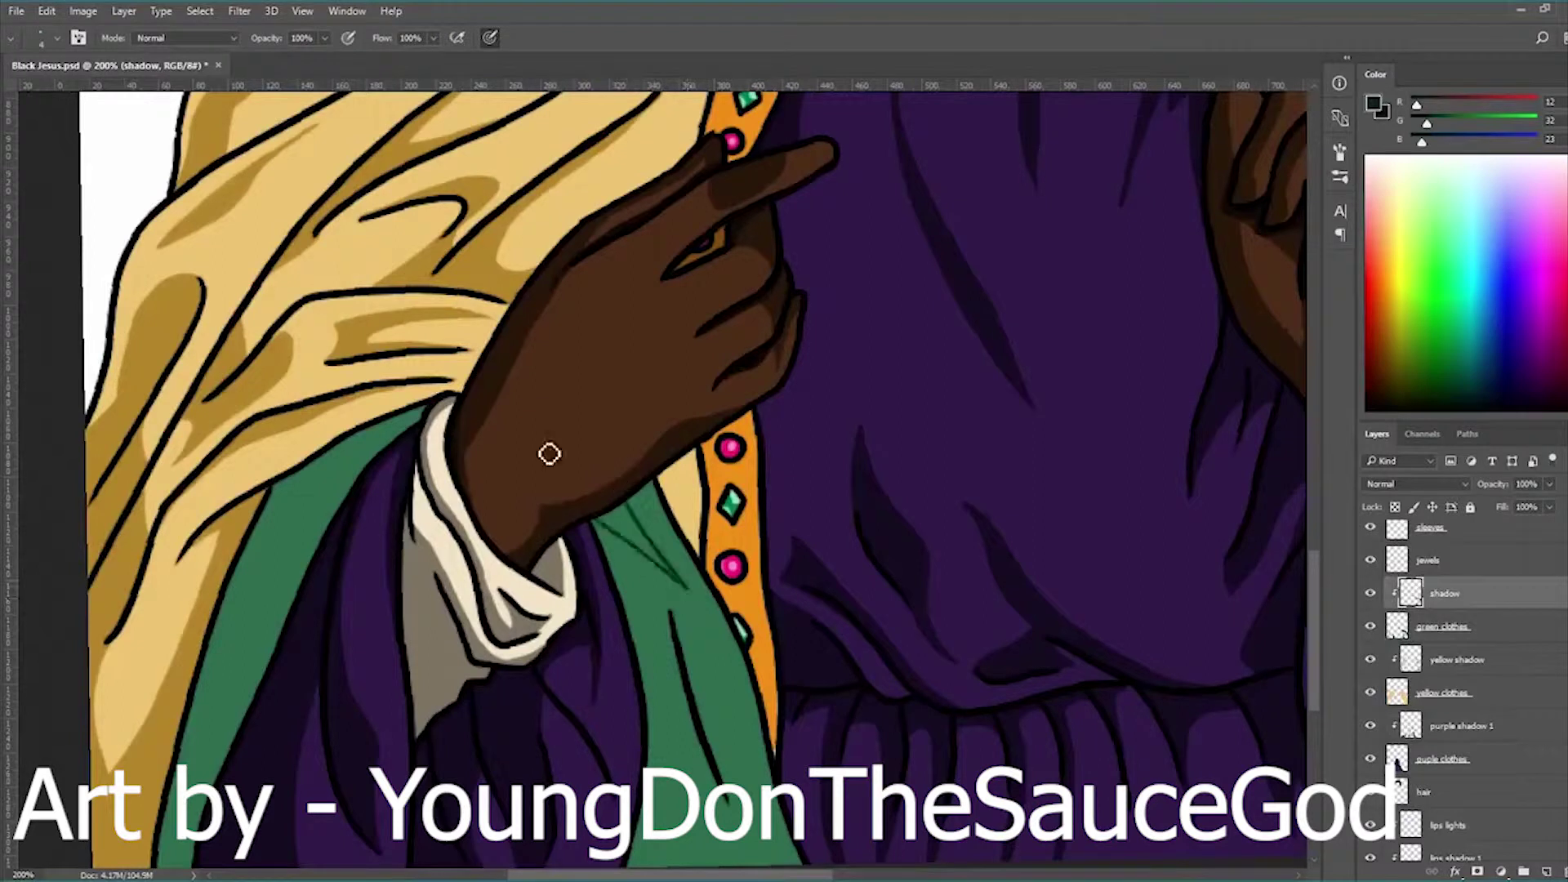
pyautogui.scroll(-3, 640, 615)
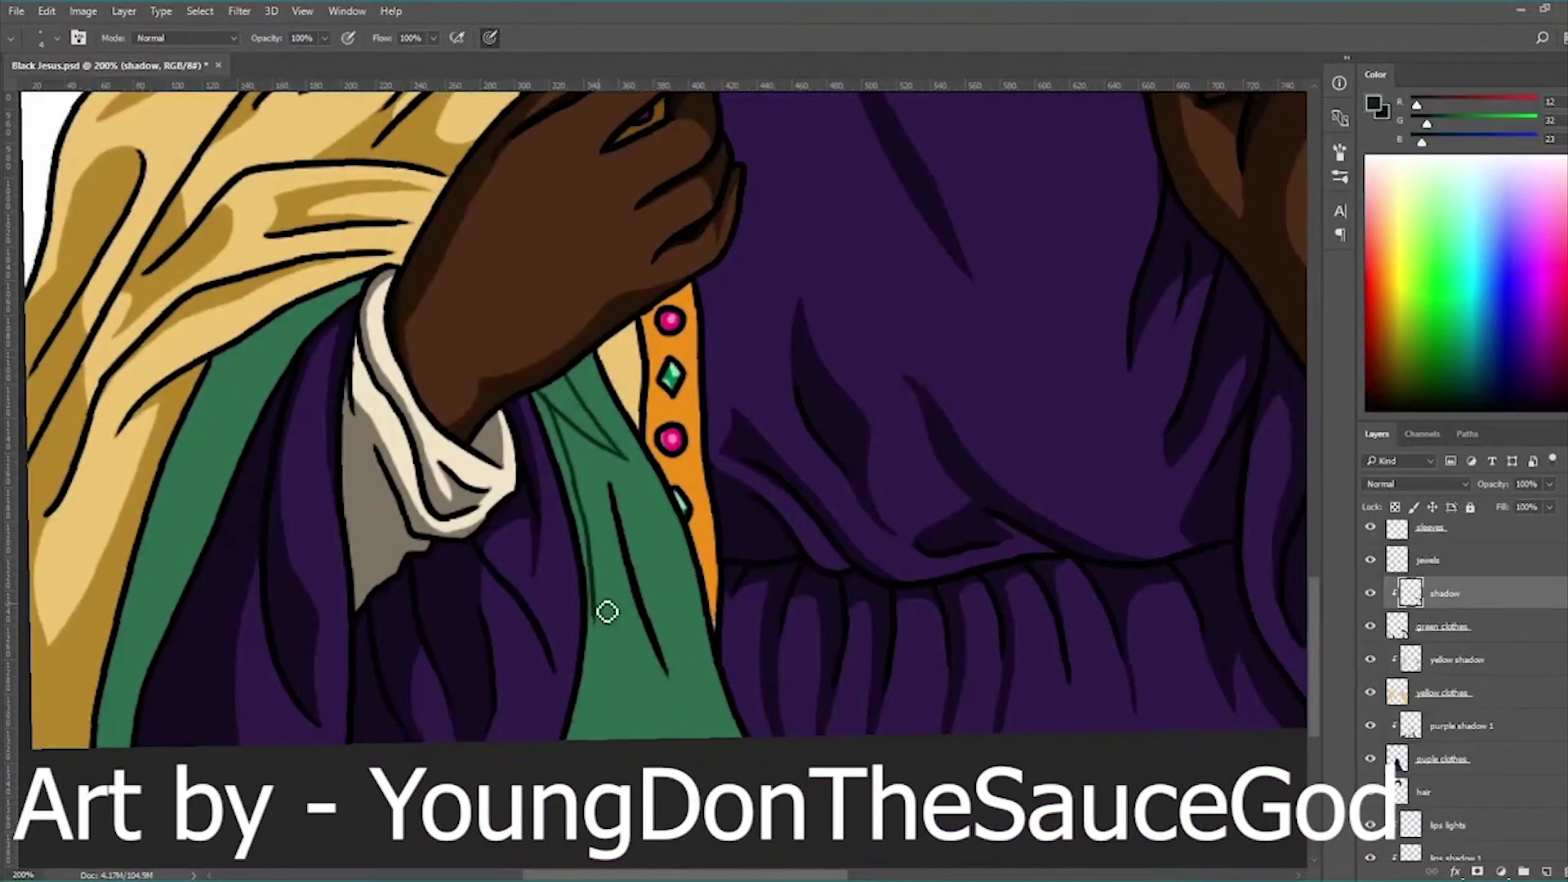
pyautogui.scroll(1, 585, 596)
pyautogui.moveTo(585, 637)
pyautogui.mouseDown()
pyautogui.moveTo(578, 763)
pyautogui.moveTo(596, 787)
pyautogui.moveTo(690, 753)
pyautogui.moveTo(592, 605)
pyautogui.moveTo(552, 386)
pyautogui.mouseUp()
pyautogui.moveTo(560, 194)
pyautogui.mouseDown()
pyautogui.moveTo(536, 280)
pyautogui.moveTo(609, 364)
pyautogui.moveTo(547, 311)
pyautogui.mouseUp()
pyautogui.press('e')
pyautogui.press('b')
# - Outline a shadow along the fold line in the green panel beside the jewelled trim and fill it dark green
pyautogui.moveTo(624, 426)
pyautogui.mouseDown()
pyautogui.moveTo(704, 552)
pyautogui.moveTo(780, 768)
pyautogui.mouseUp()
pyautogui.moveTo(718, 719); pyautogui.dragTo(753, 823)
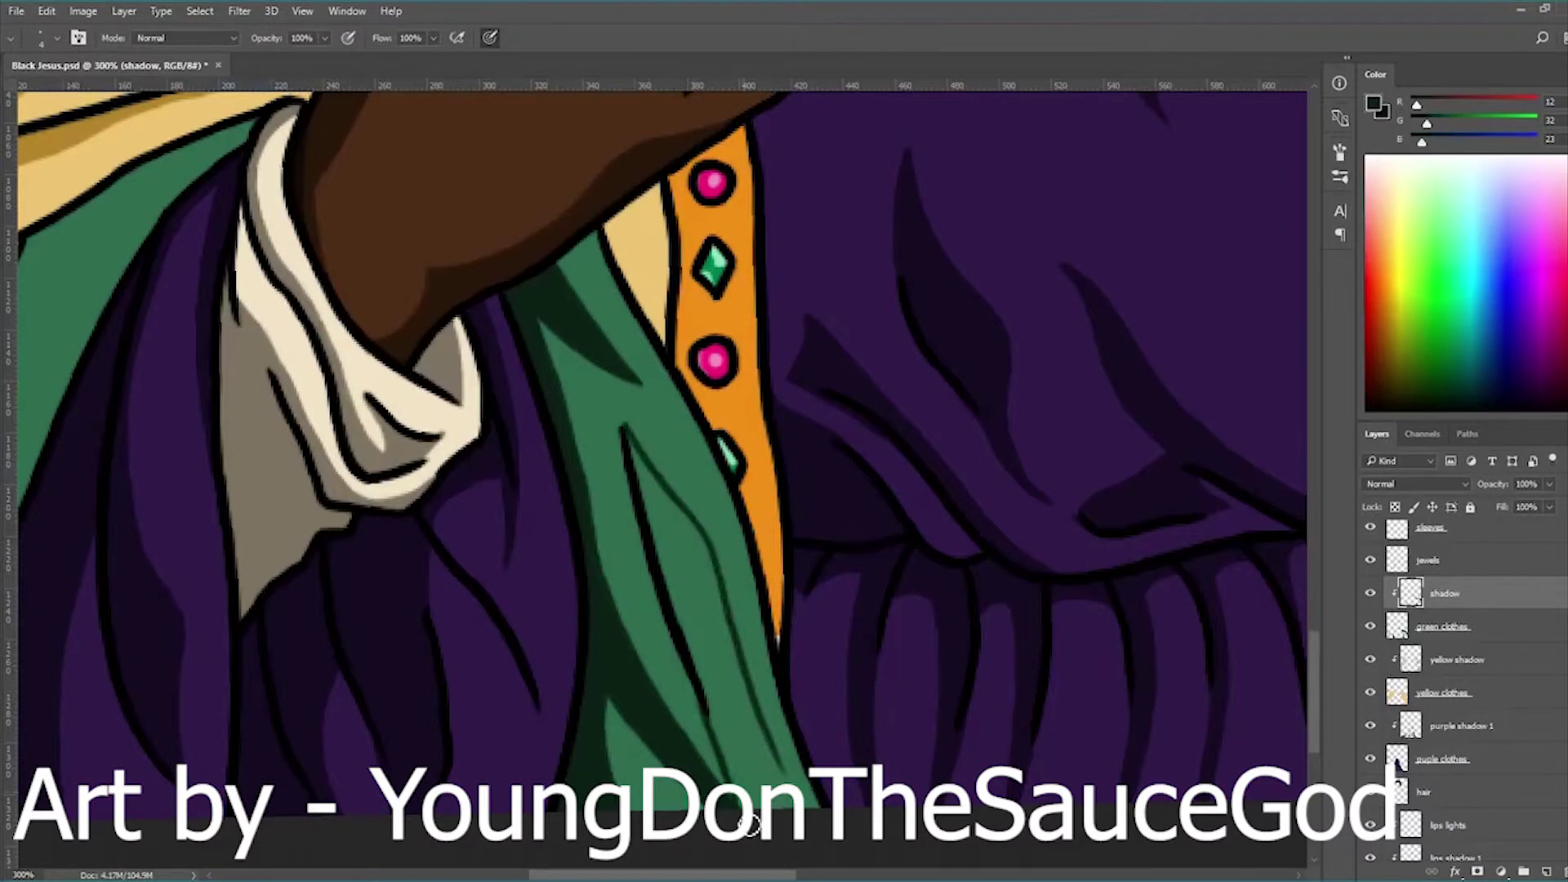
pyautogui.click(761, 714)
pyautogui.click(868, 305)
pyautogui.hotkey('alt', 'BackSpace')
pyautogui.press('b')
pyautogui.hotkey('ctrl', '0')
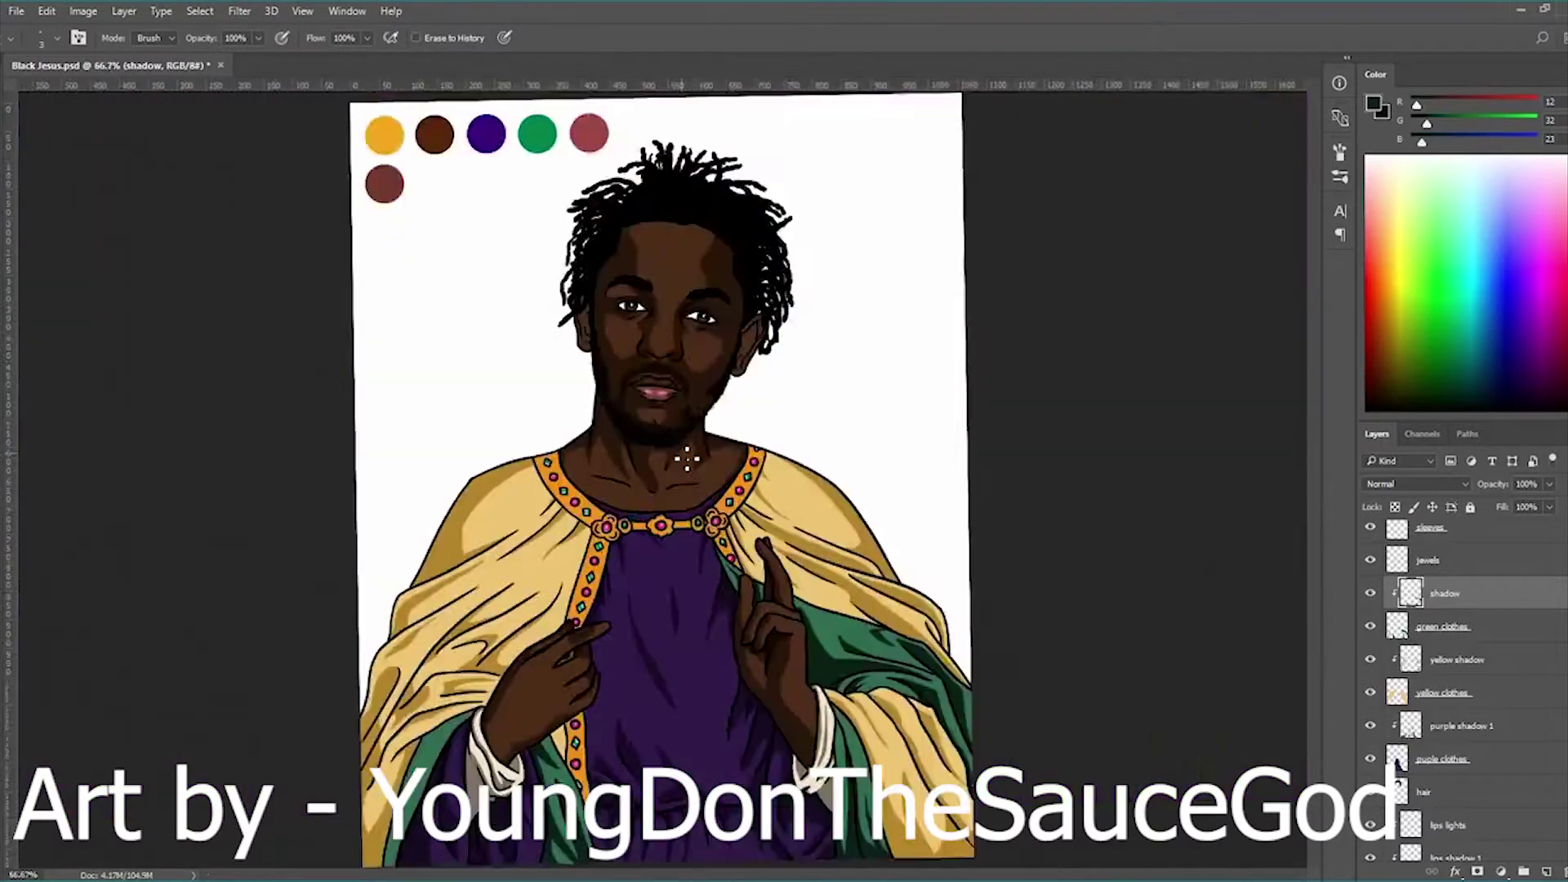
# - Paint dark green shadows on the folds of the outer green strip beside the pointing hand's purple sleeve
pyautogui.scroll(3, 550, 595)
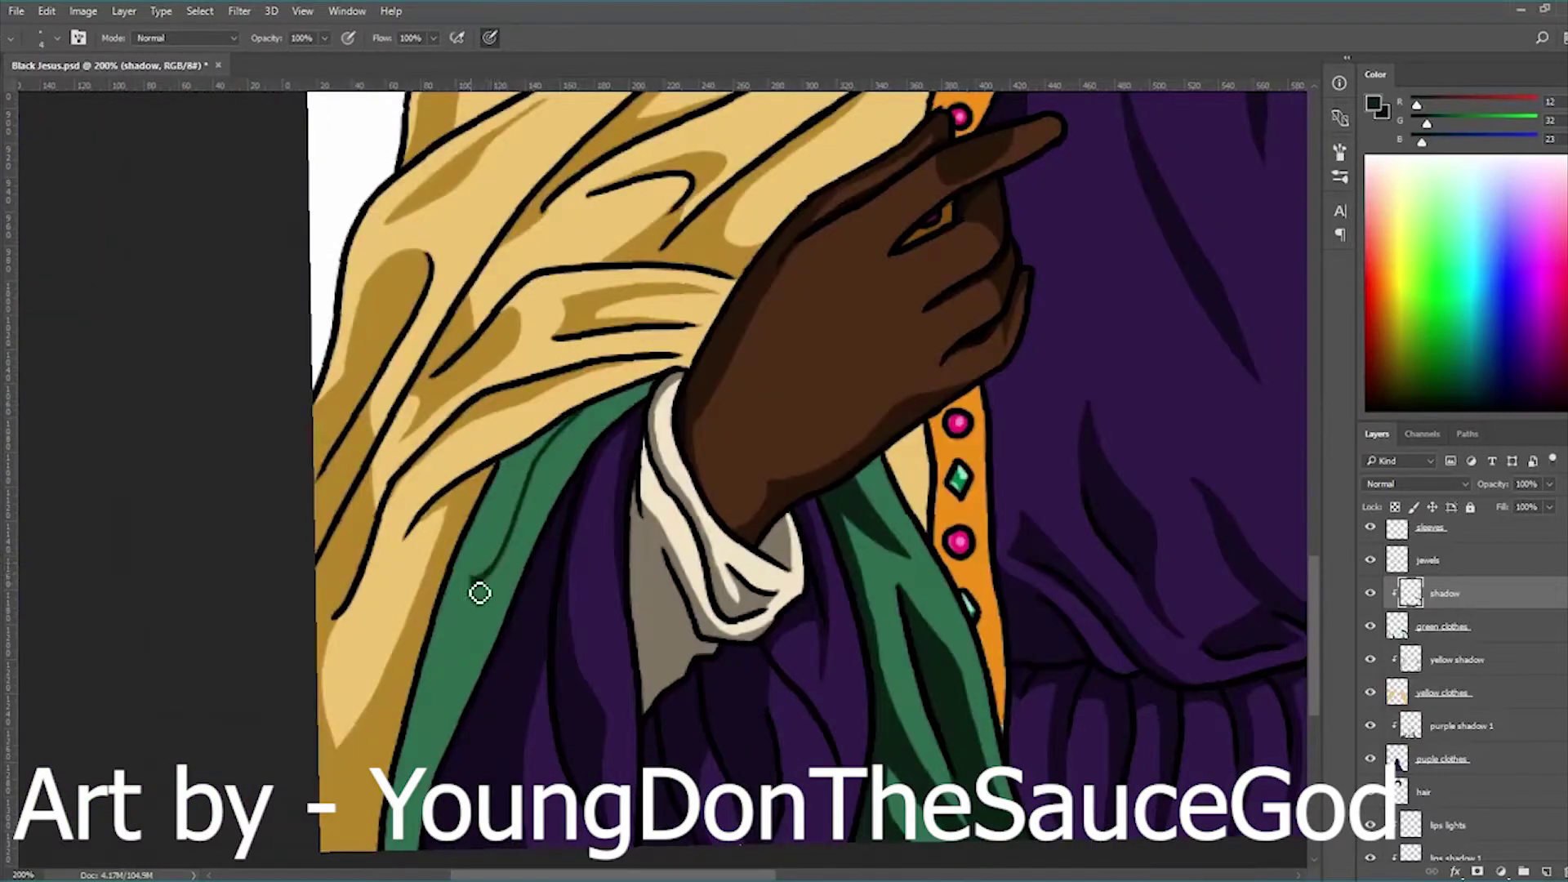
pyautogui.moveTo(433, 784); pyautogui.dragTo(395, 602)
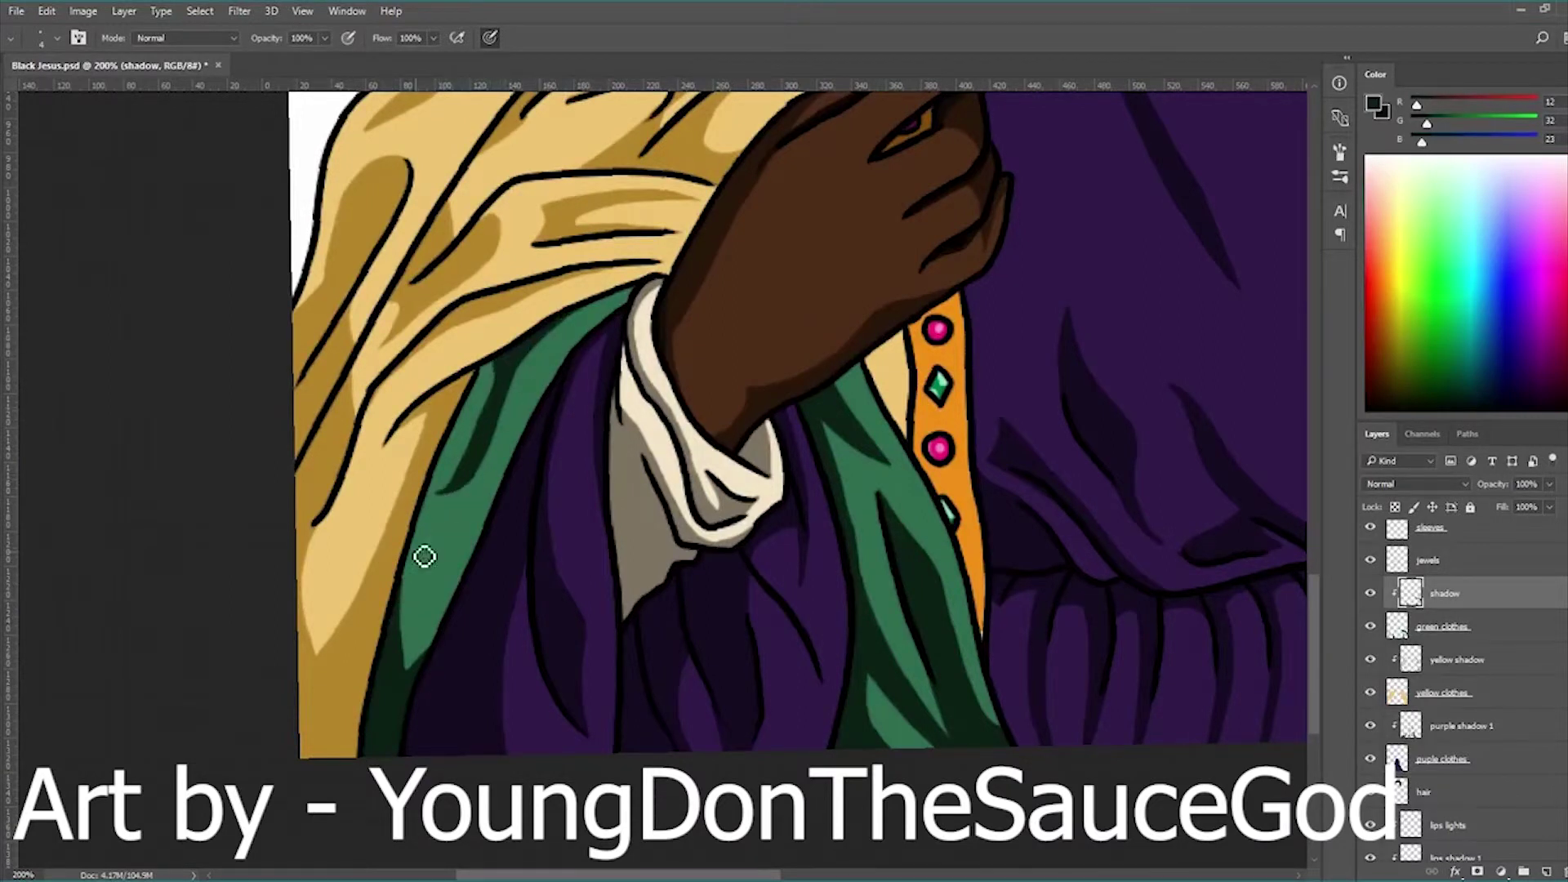
pyautogui.moveTo(422, 527); pyautogui.dragTo(430, 578)
pyautogui.scroll(1, 427, 519)
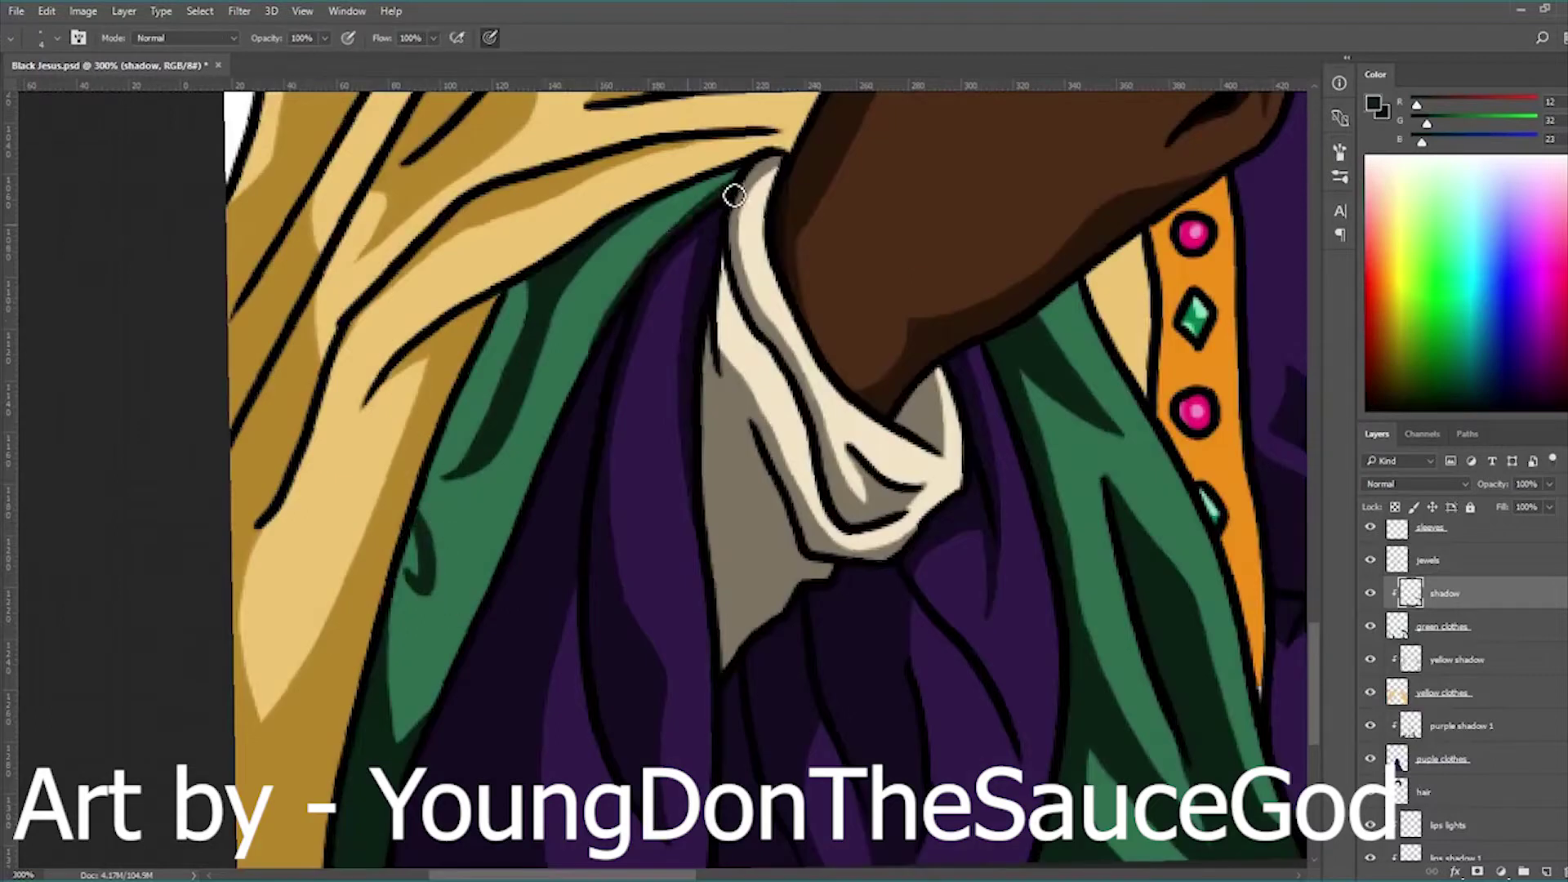
pyautogui.hotkey('ctrl', '0')
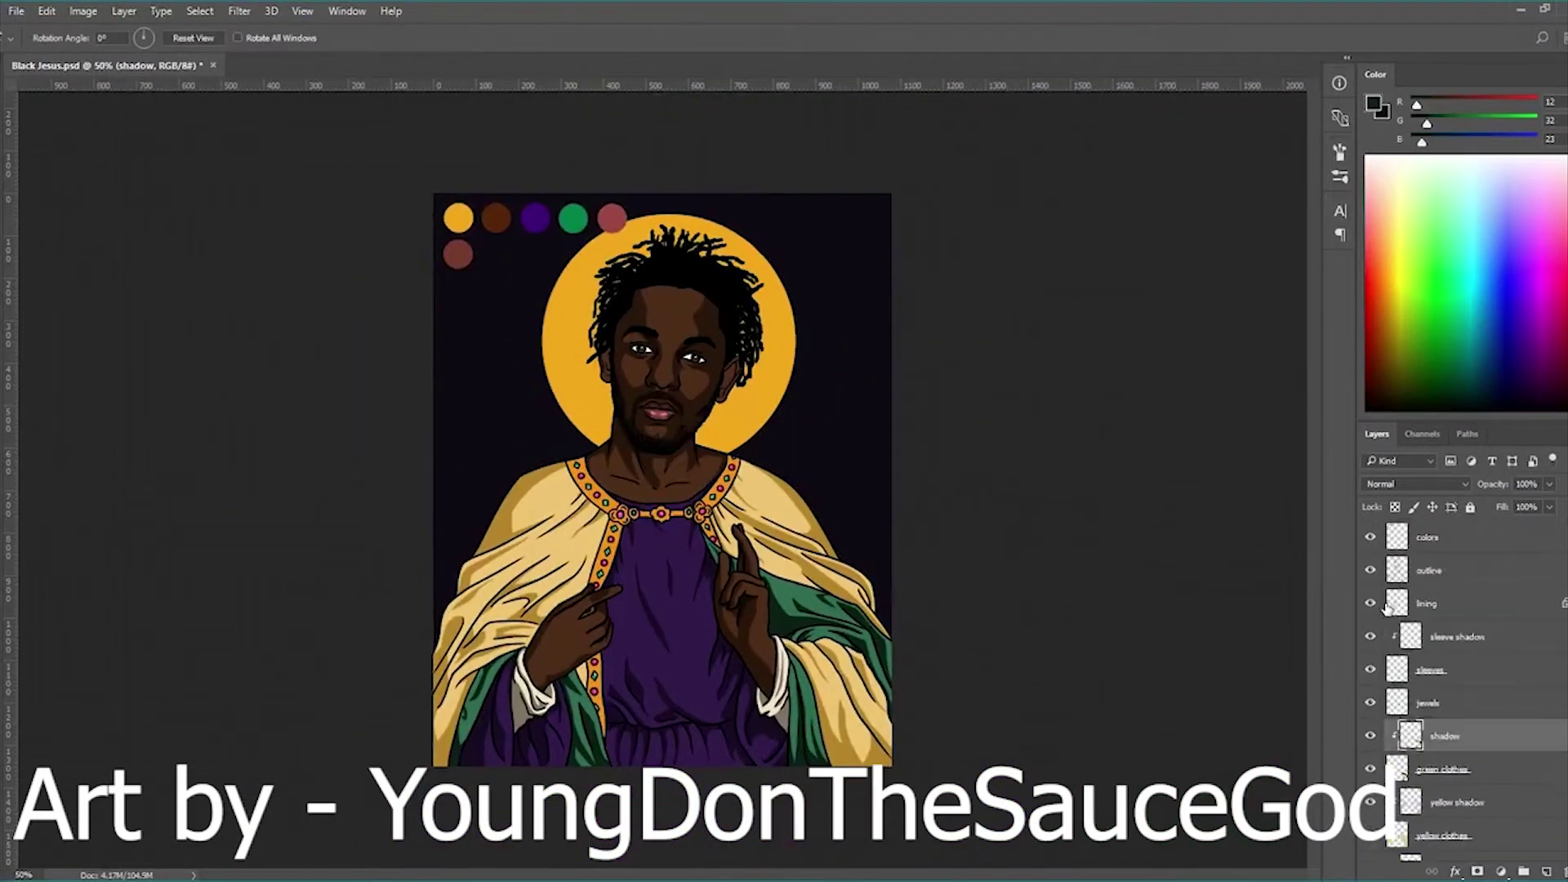
# - Select the bg layer and ready the Paint Bucket with dark purple-grey (R 27, G 23, B 31)
pyautogui.scroll(-5, 1462, 703)
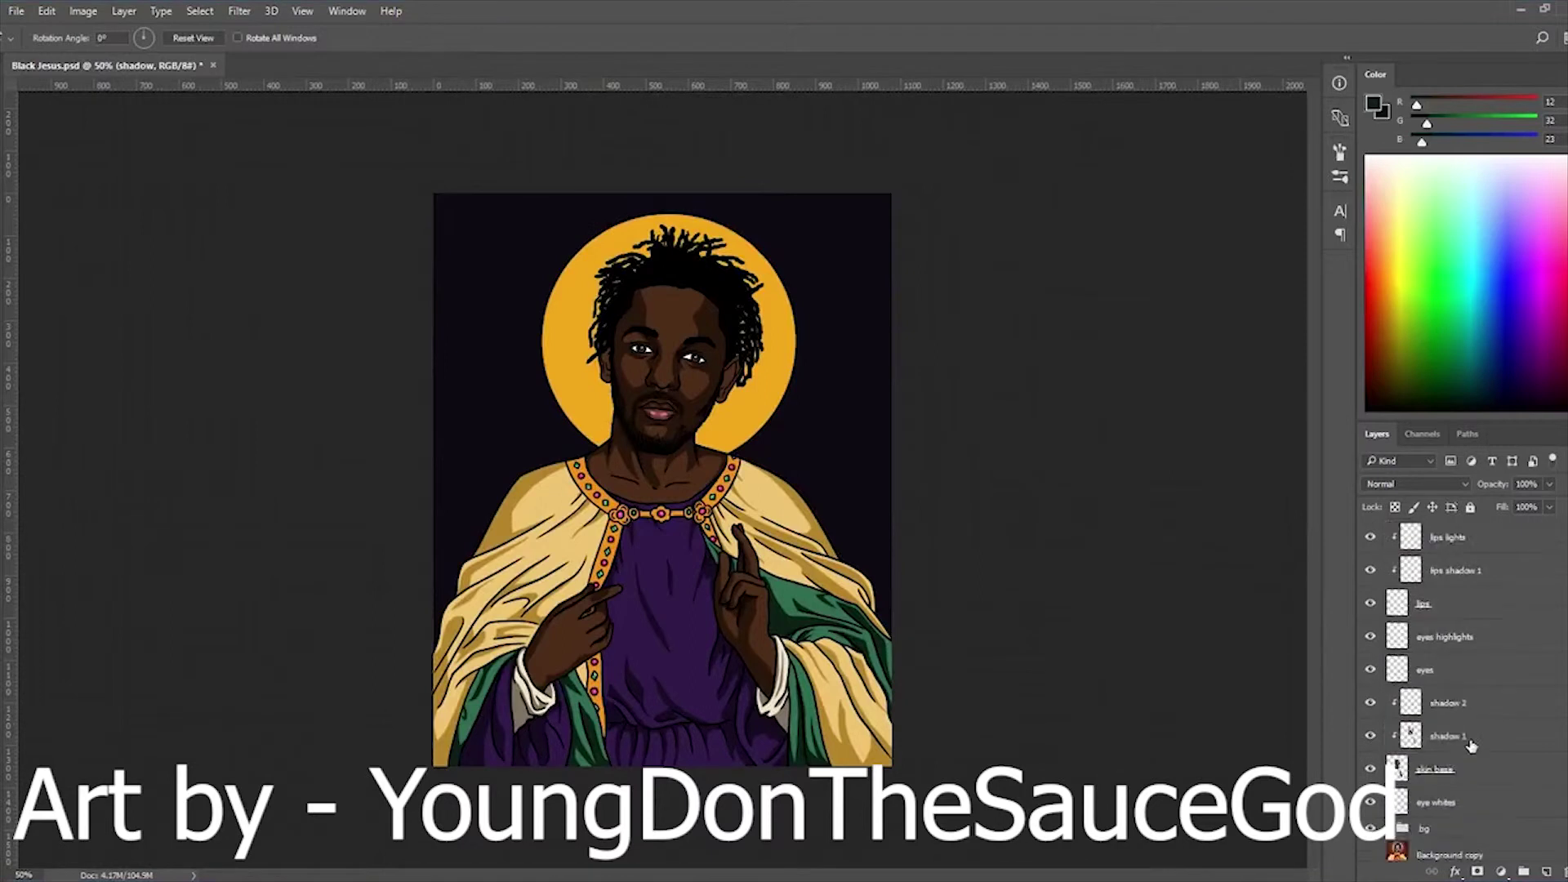
pyautogui.click(1462, 779)
pyautogui.press('i')
pyautogui.press('Return')
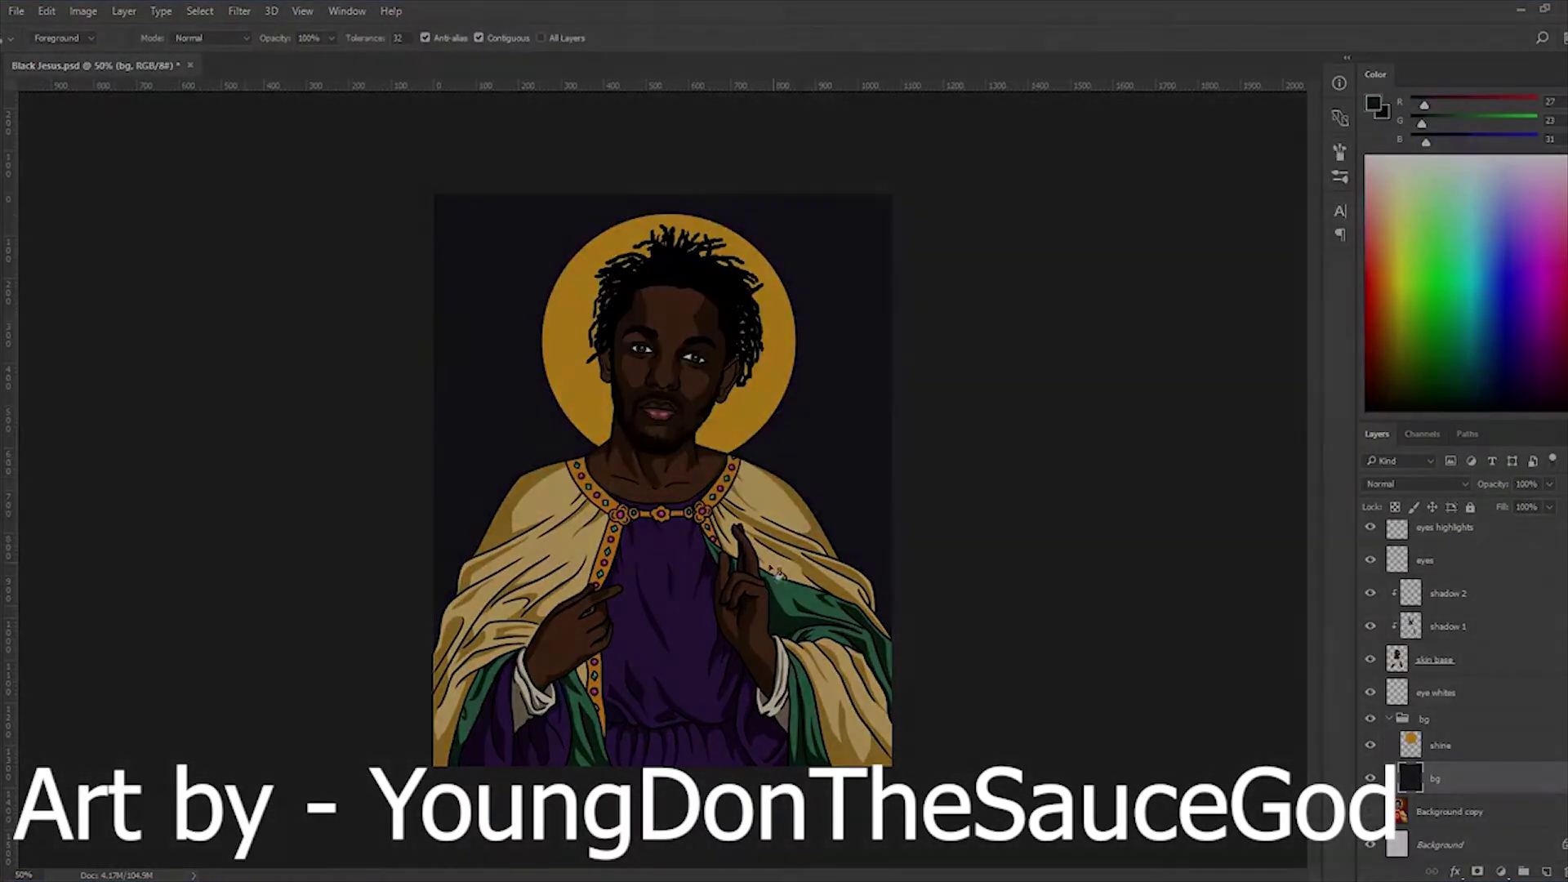
pyautogui.press('g')
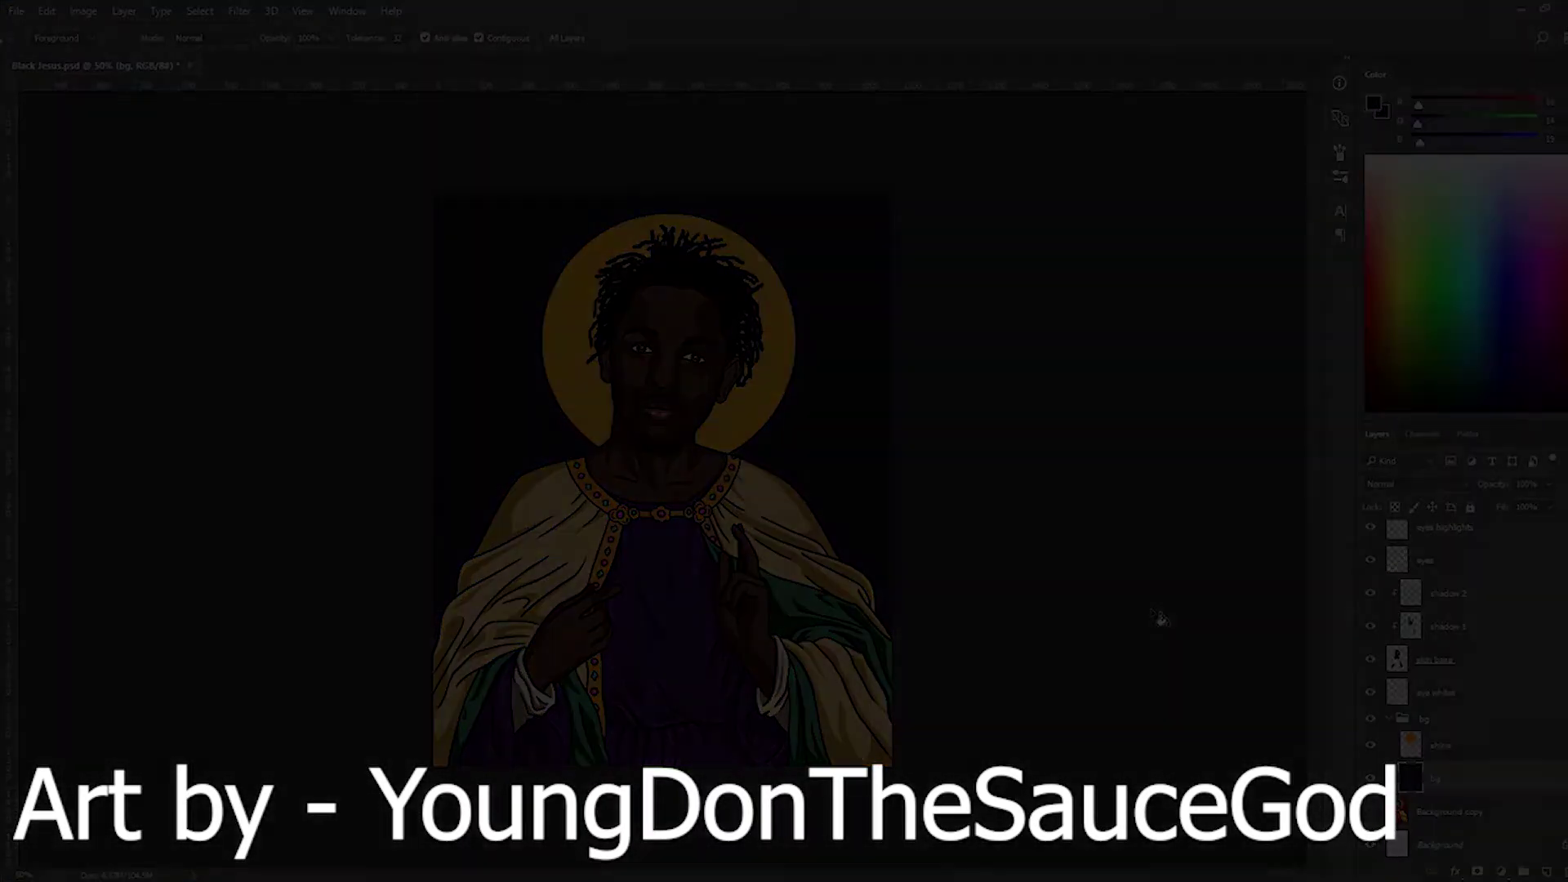